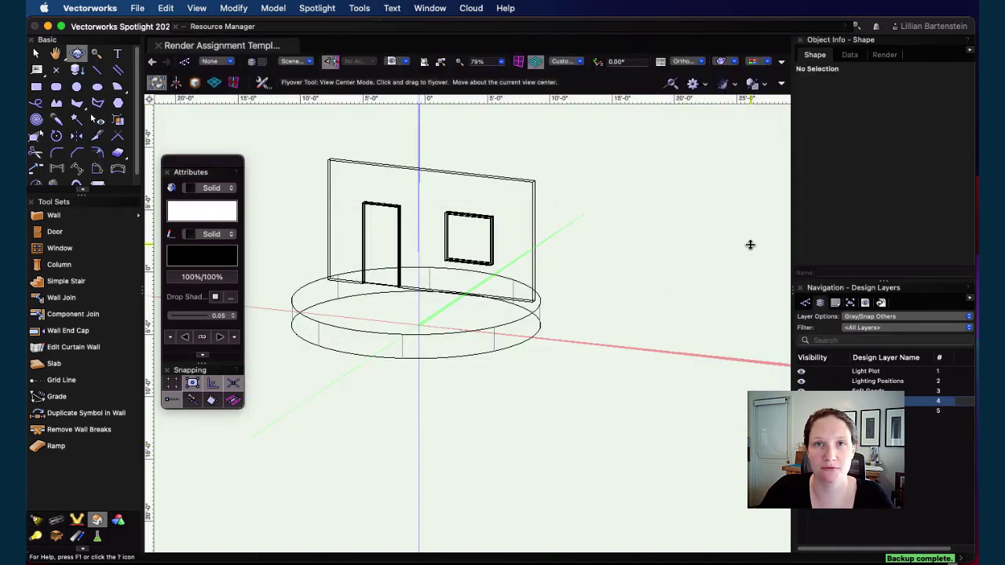
- Duplicate the 8.5 x 11 sheet layer and delete the title block from the new sheet
left_click(835, 304)
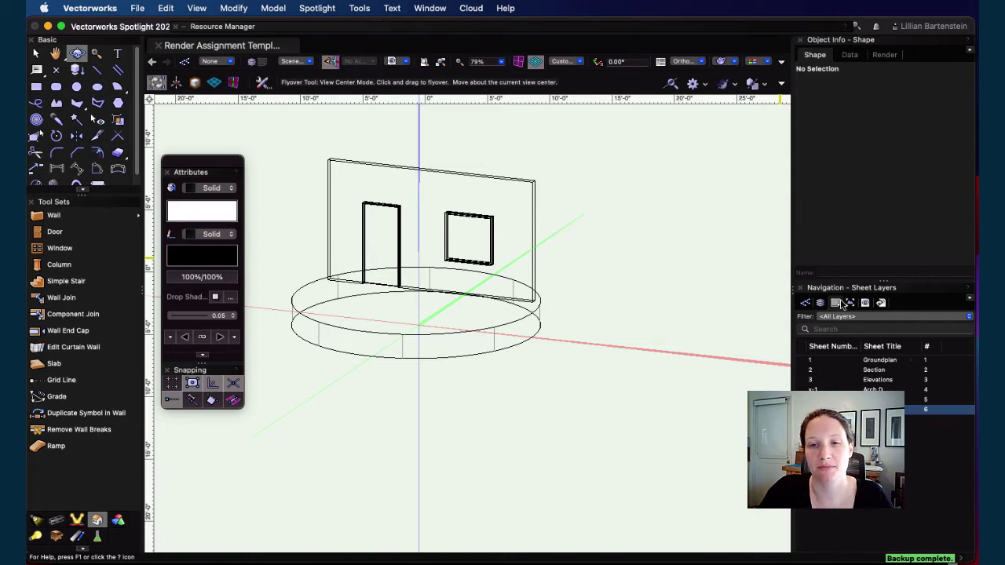
right_click(908, 408)
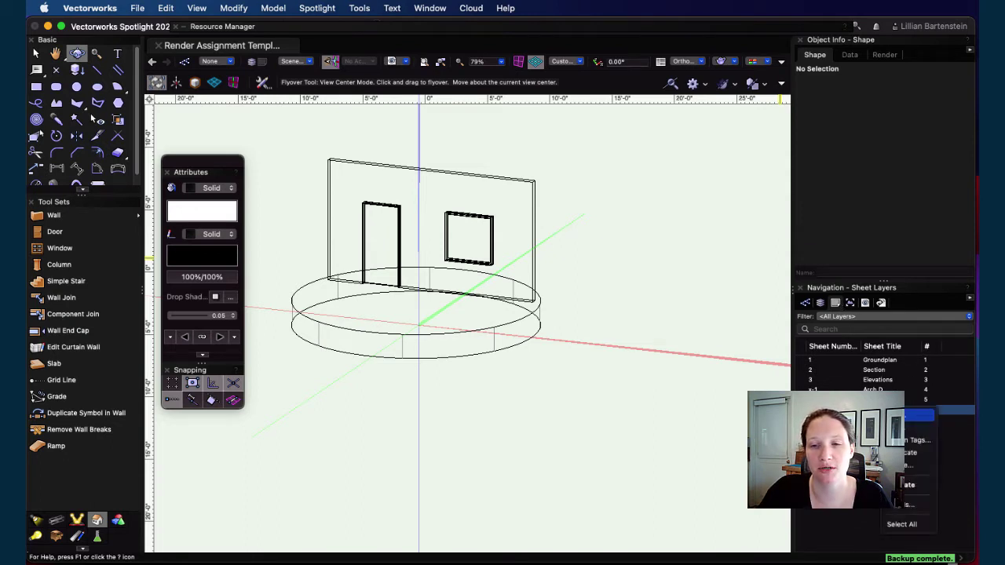
left_click(911, 453)
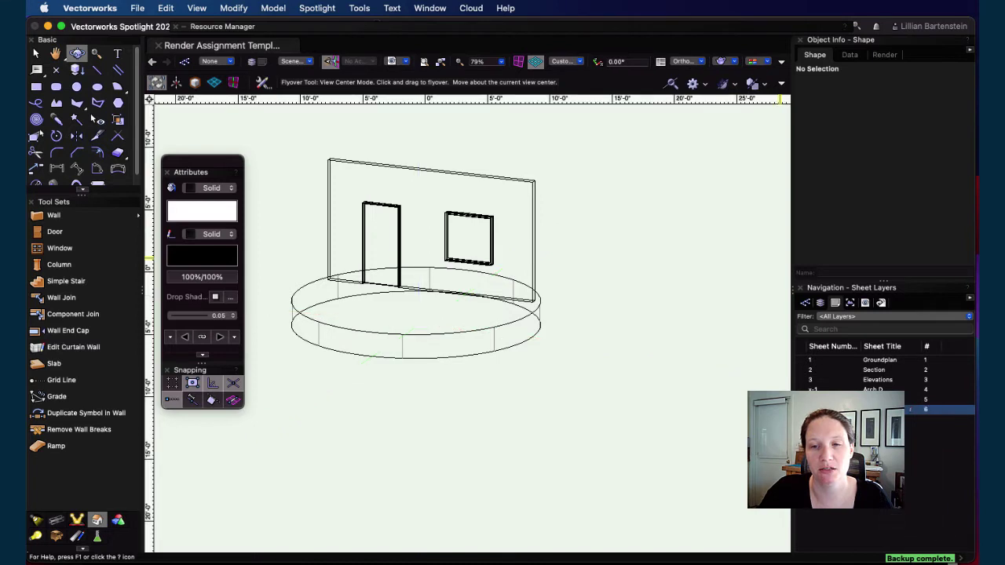
left_click(581, 424)
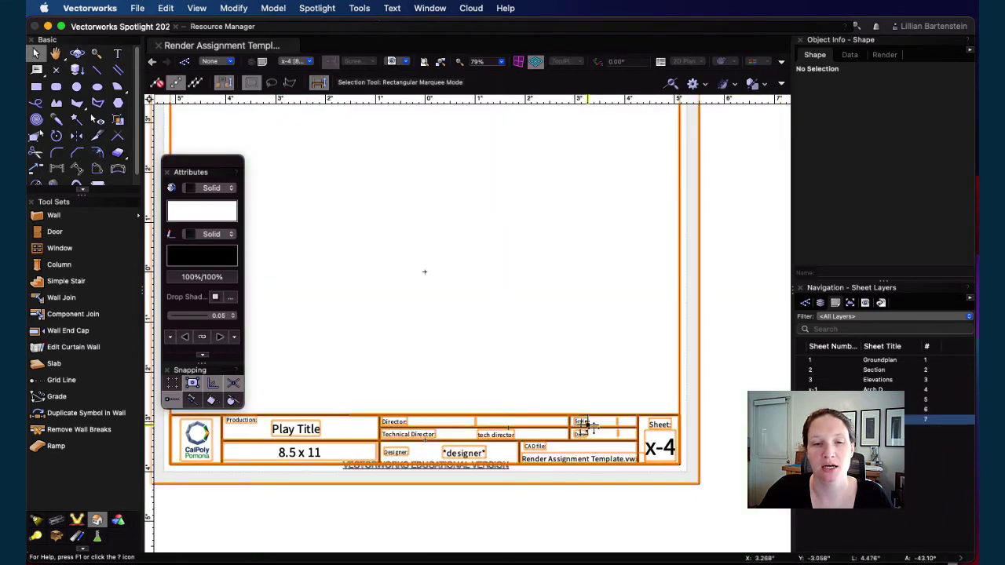
key("Delete")
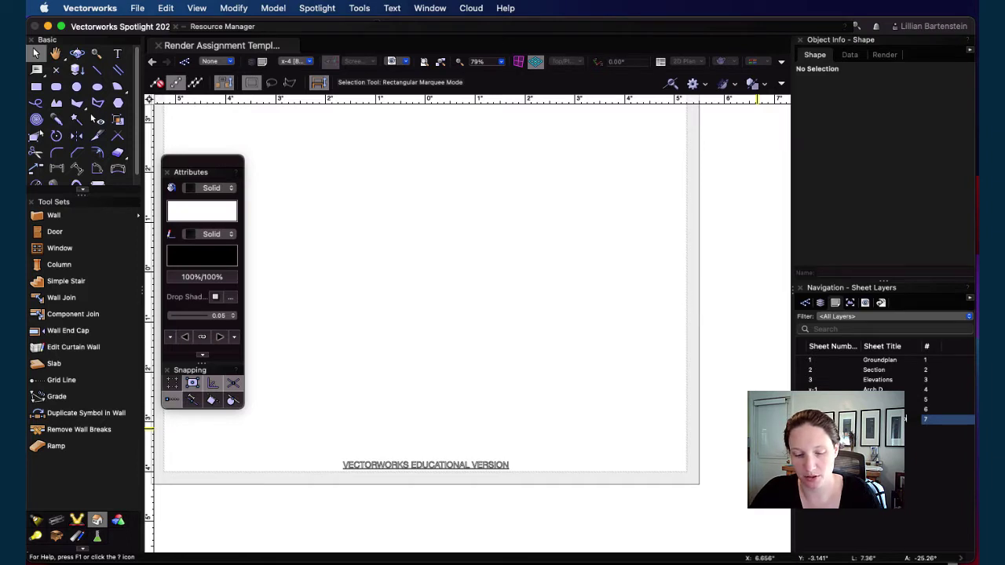
- Title the new x-4 sheet layer "wall render export" and set its raster rendering DPI to 300
key("Return")
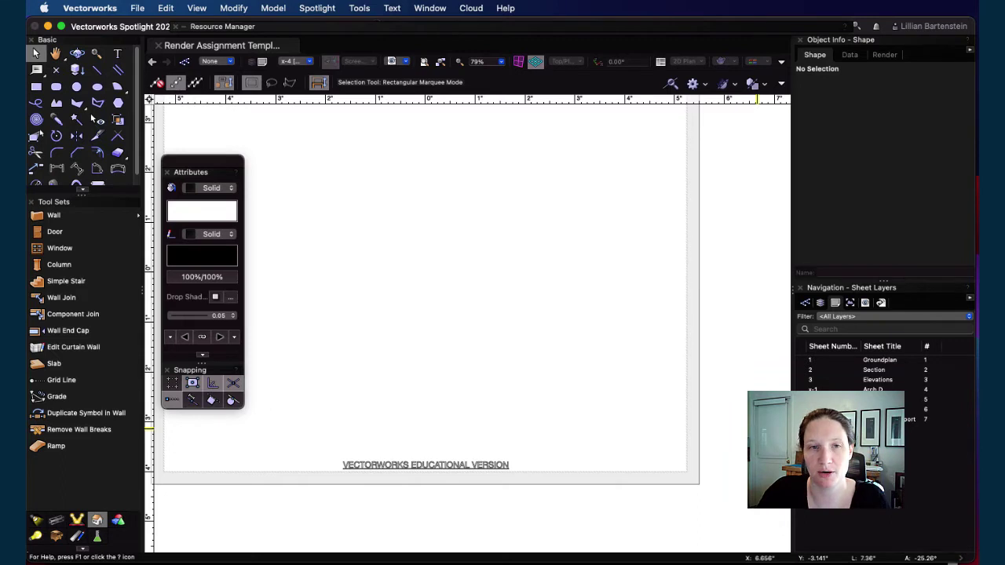
scroll(426, 274, "down", 3)
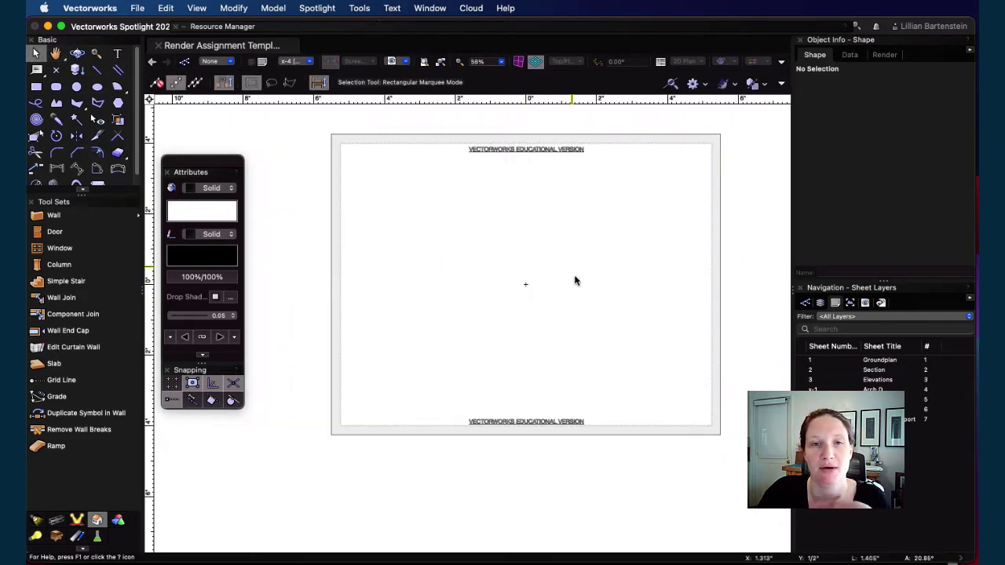
right_click(883, 422)
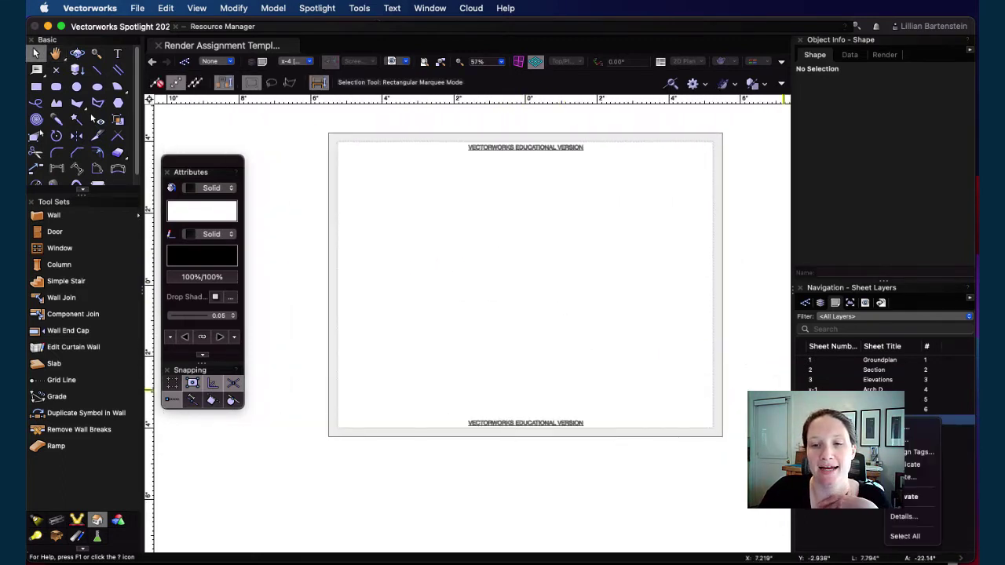
left_click(914, 427)
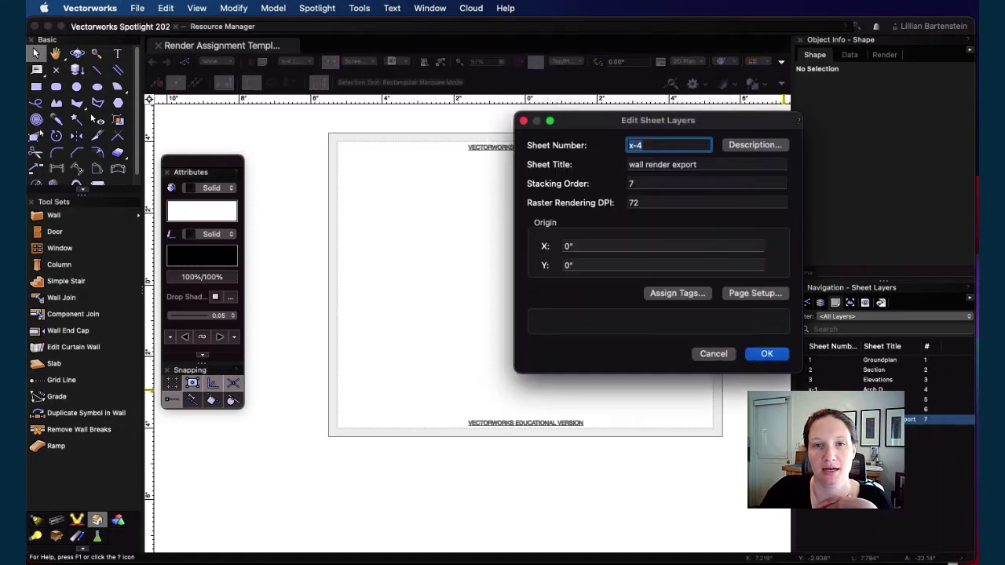
left_click(655, 202)
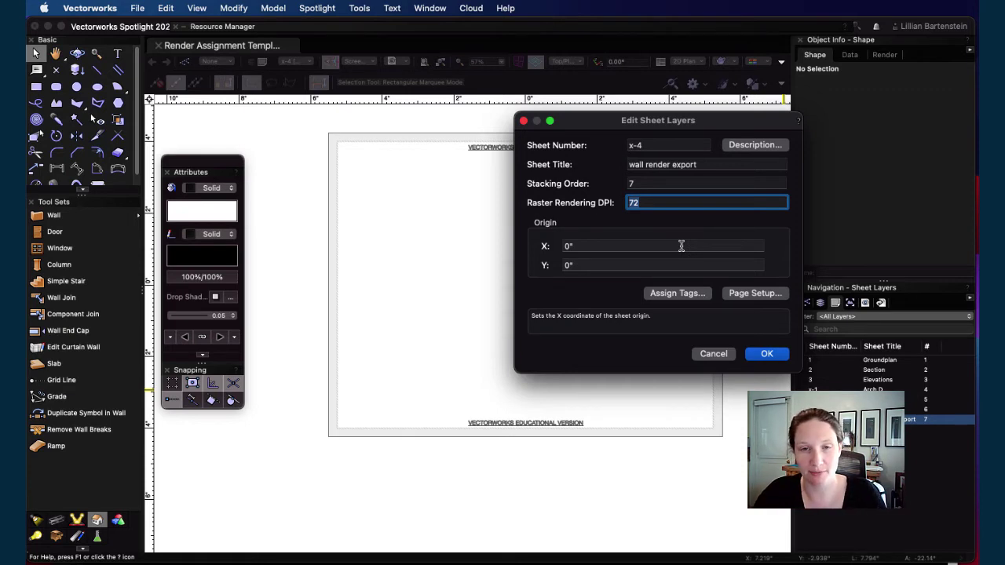
type("300")
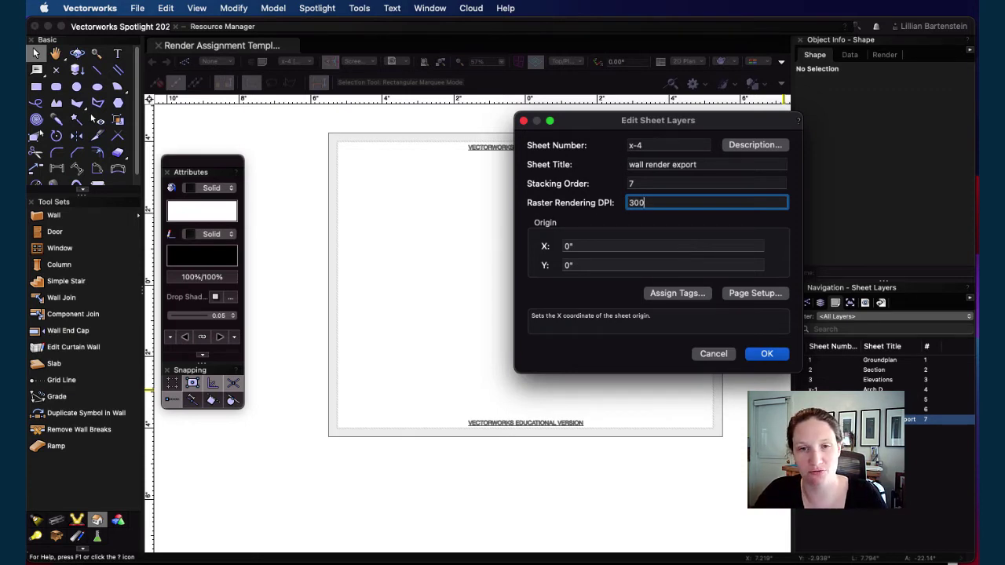
left_click(766, 354)
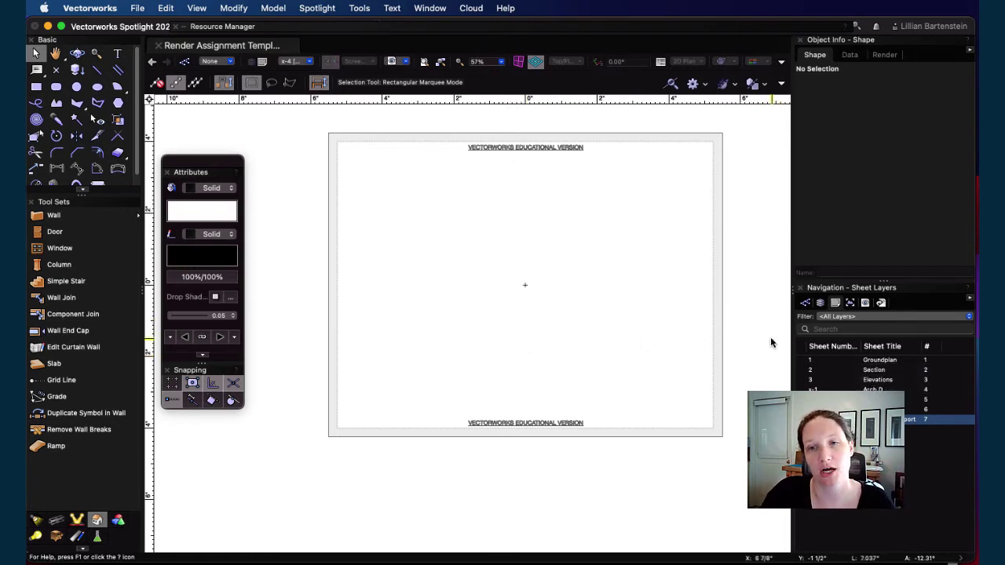
- Return to the Scenery design layer and show the wall model in the Front view
left_click(821, 303)
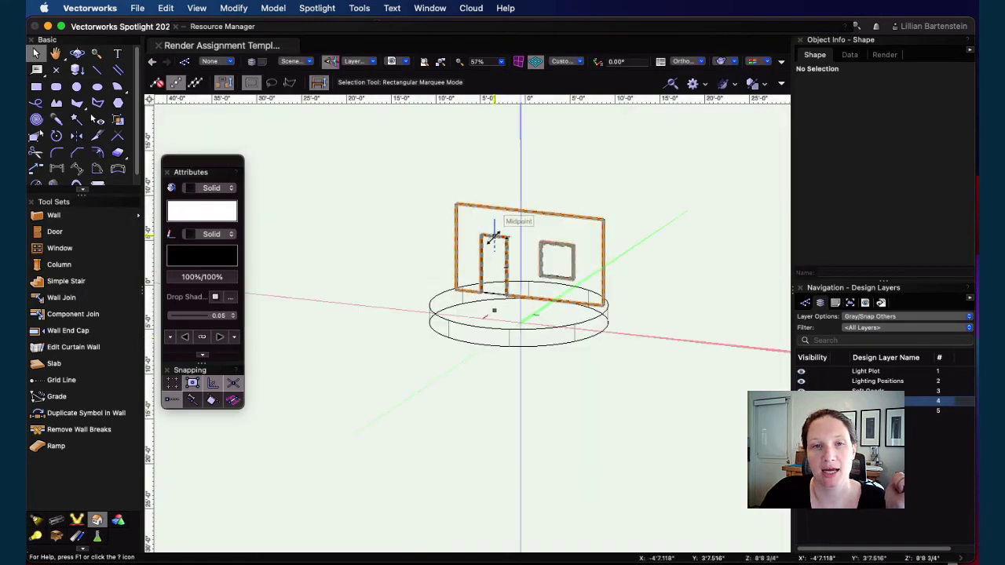
left_click(734, 63)
left_click(733, 63)
left_click(579, 62)
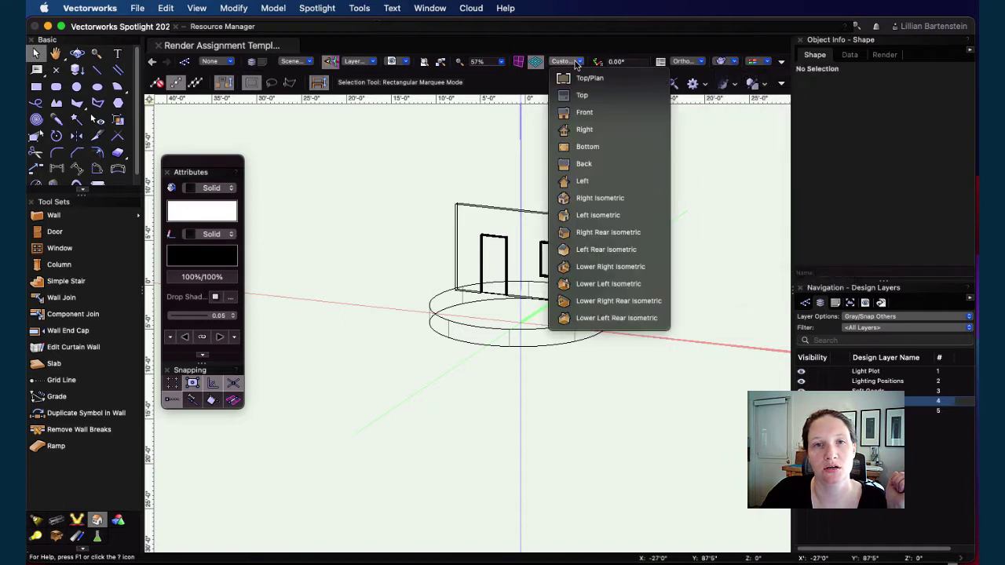
left_click(593, 114)
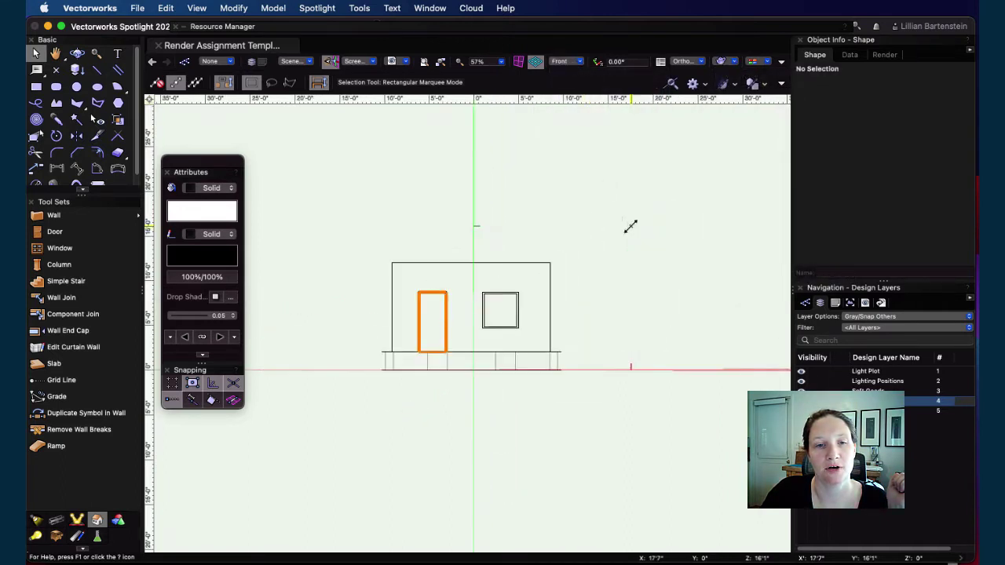
- Create a viewport of the Front view on sheet layer x-4 [wall render export]
left_click(138, 9)
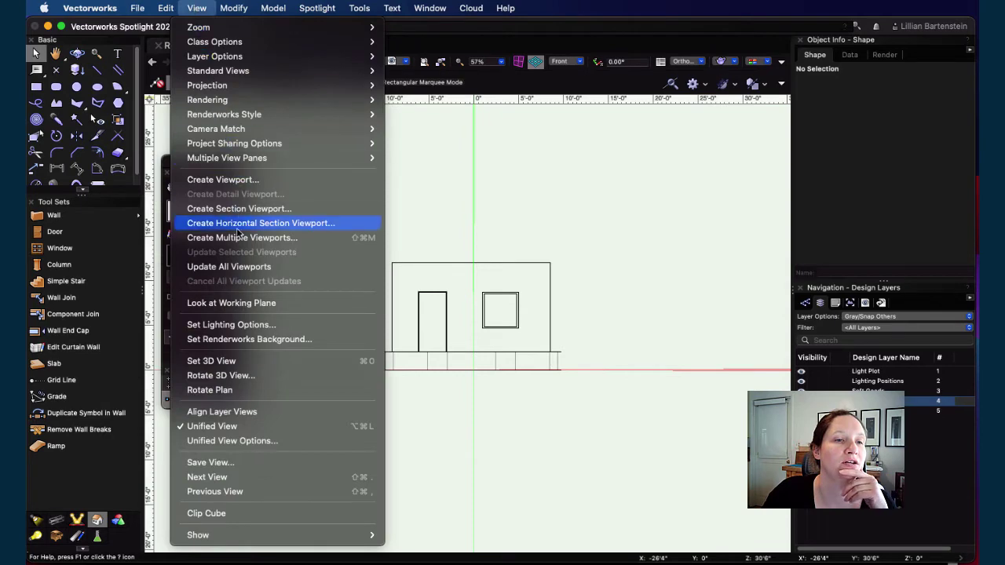
left_click(238, 182)
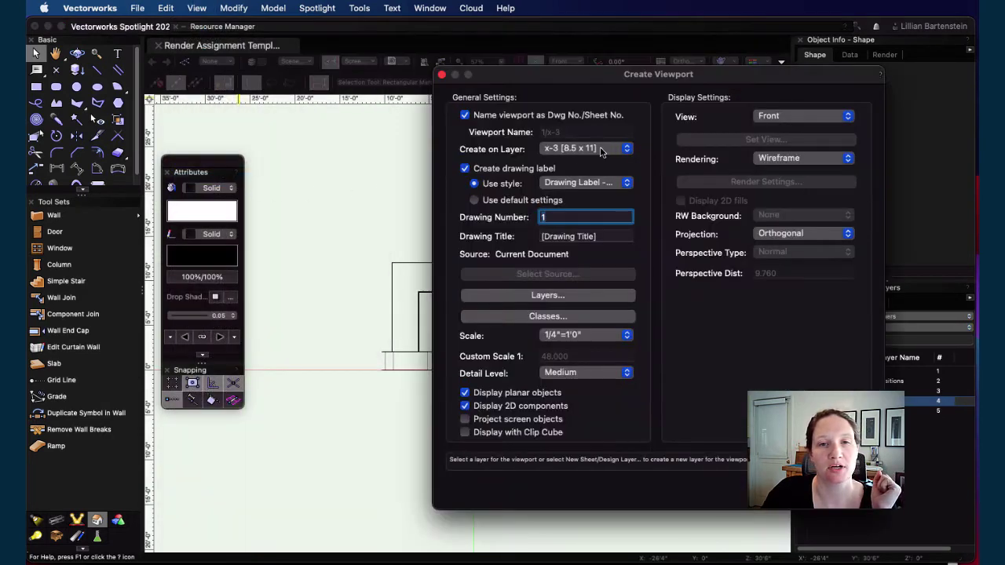
left_click(596, 150)
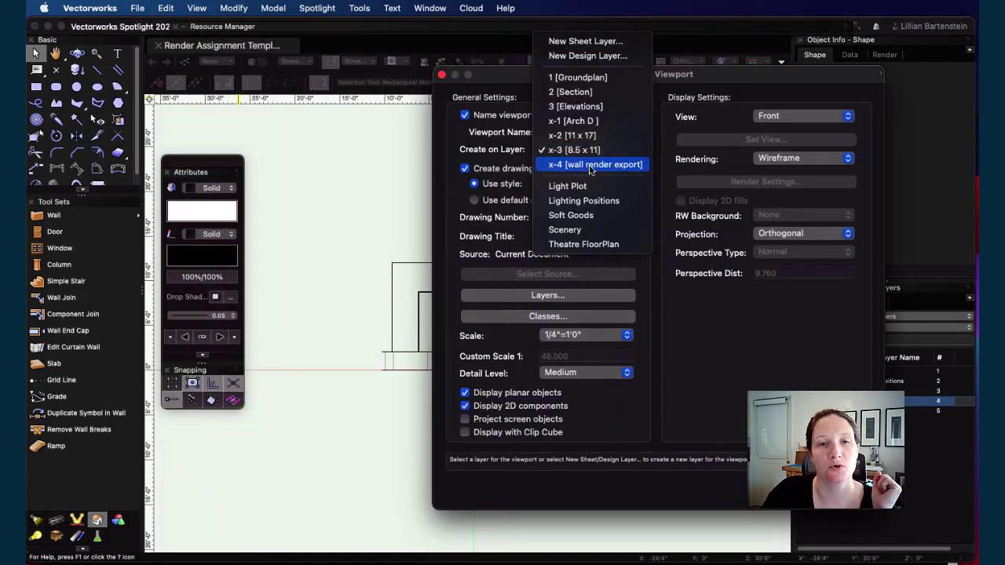
left_click(591, 165)
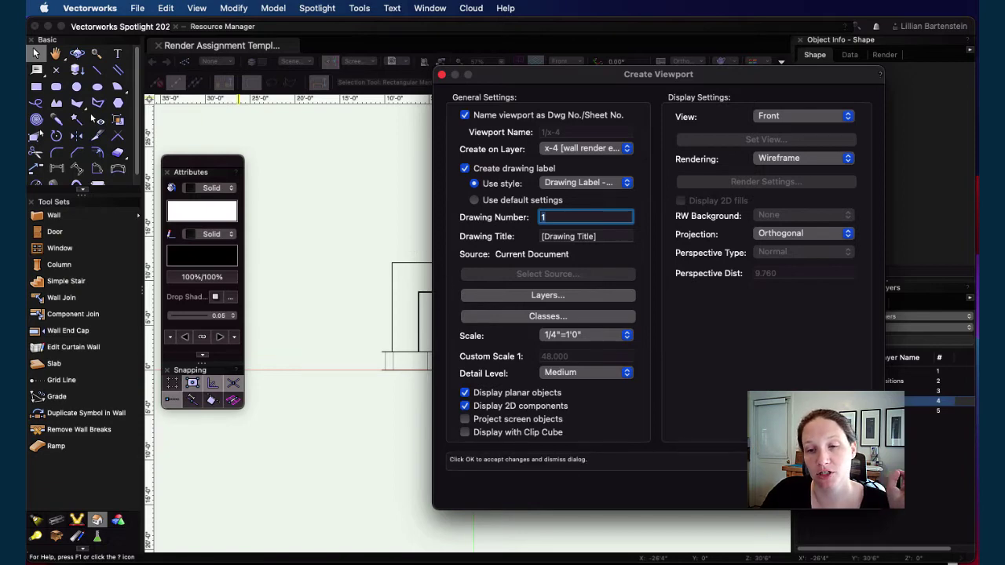
key("Return")
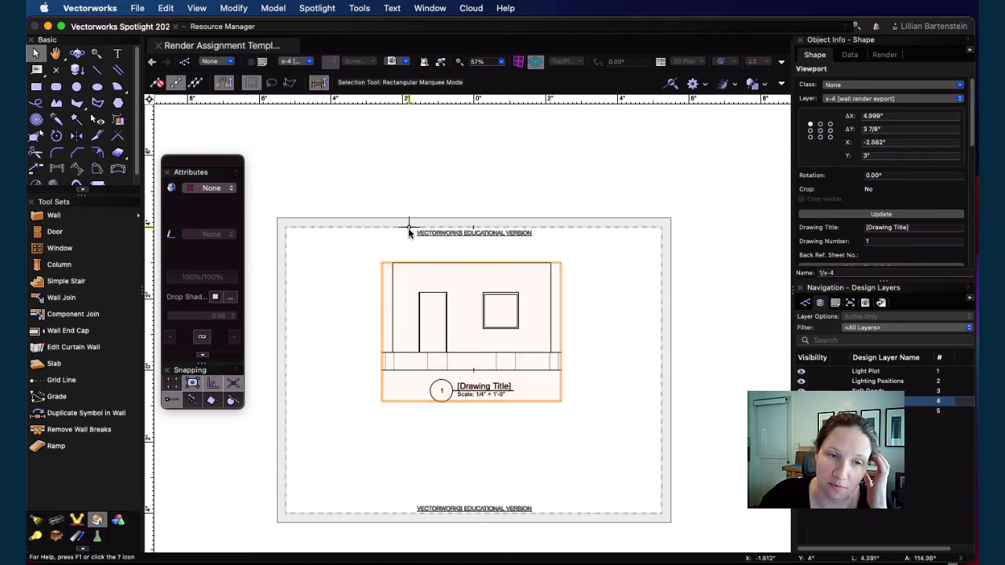
- Set up an image file export of sheet x-4 with each page as a separate image, and render the export preview
left_click(835, 303)
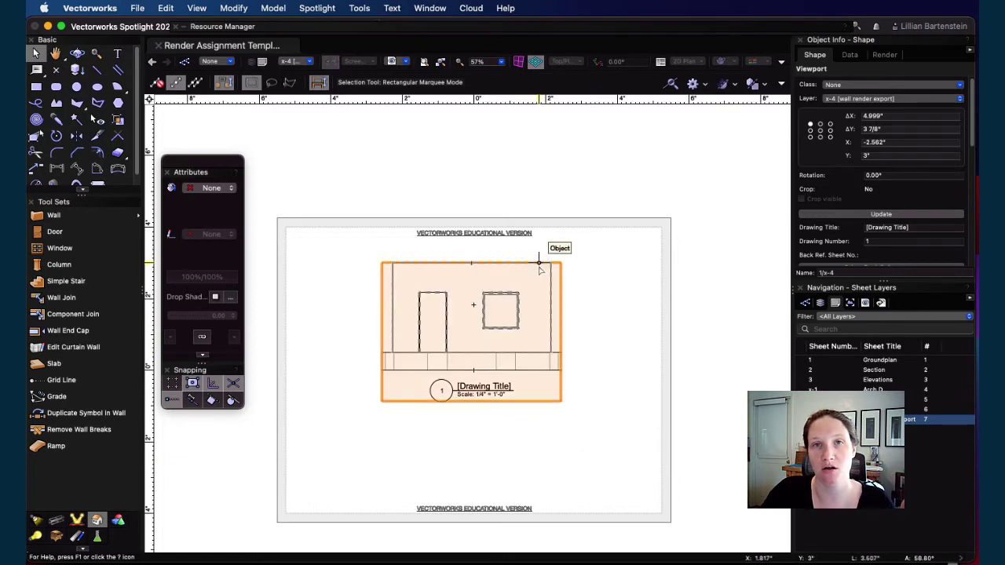
left_click(137, 8)
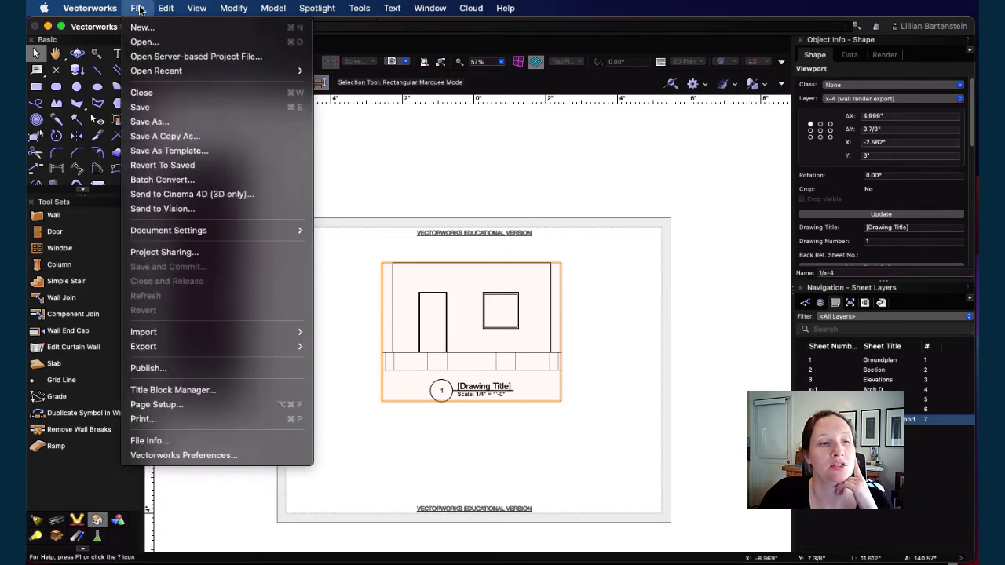
mouse_move(241, 350)
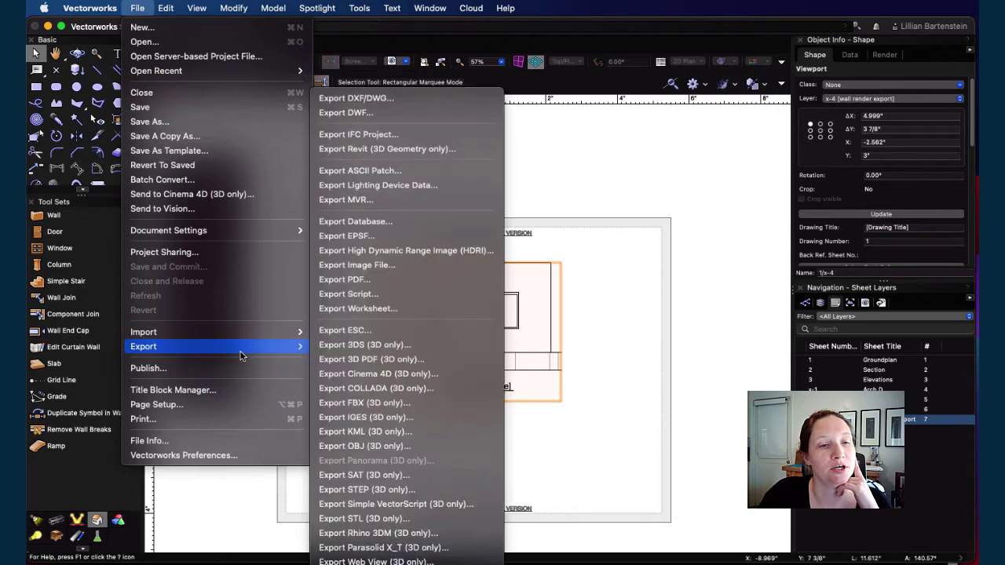
left_click(392, 270)
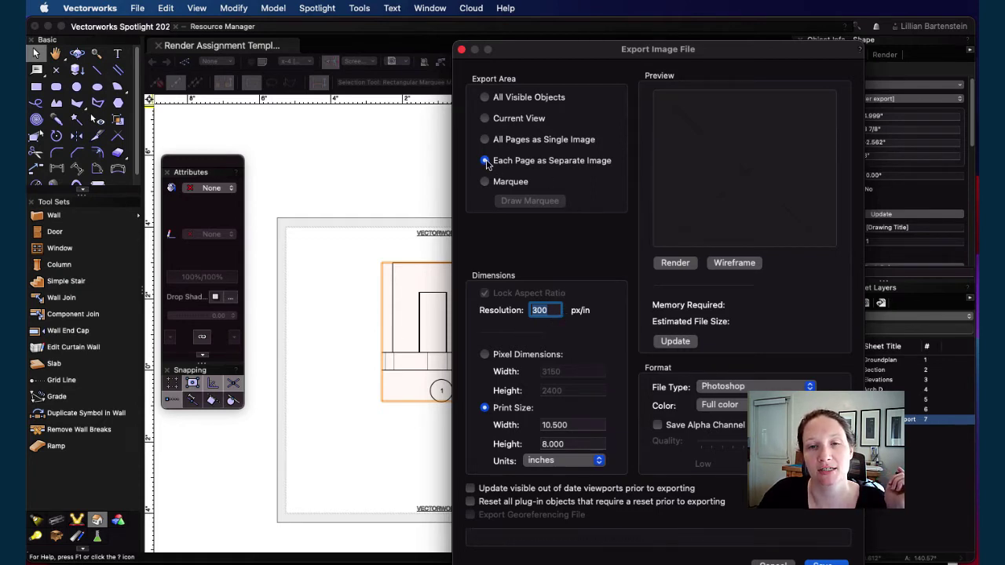
left_click(676, 264)
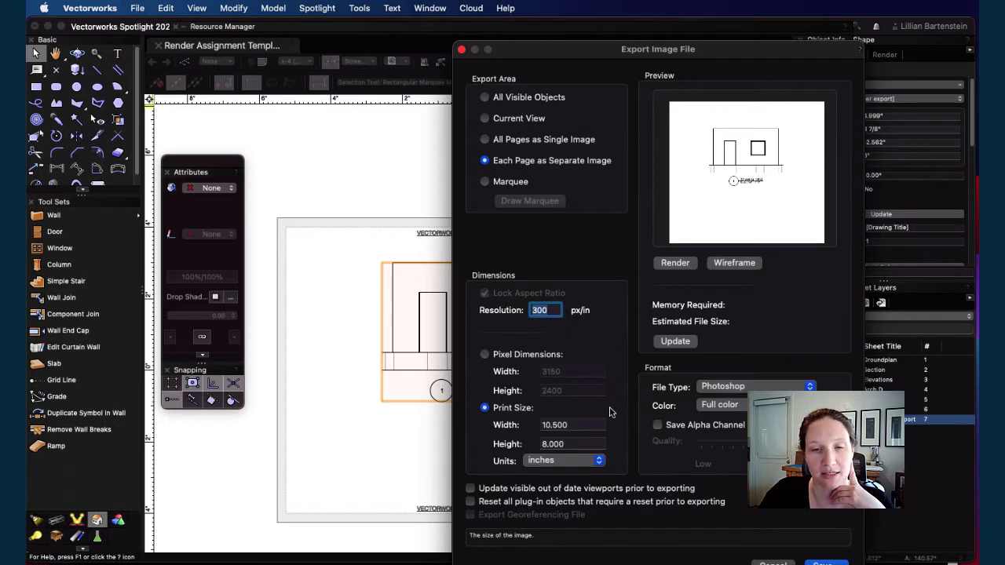
left_click(761, 387)
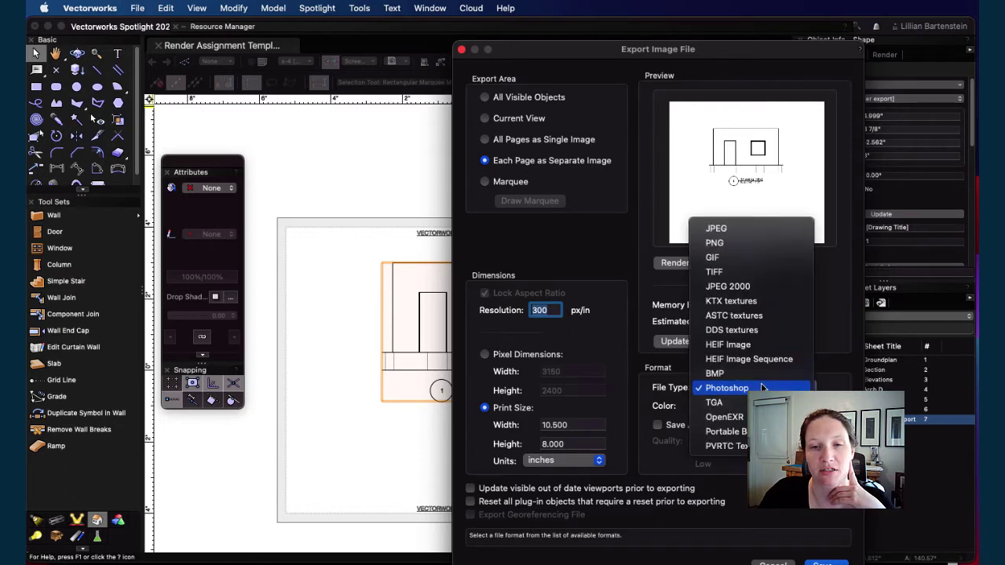
left_click(734, 229)
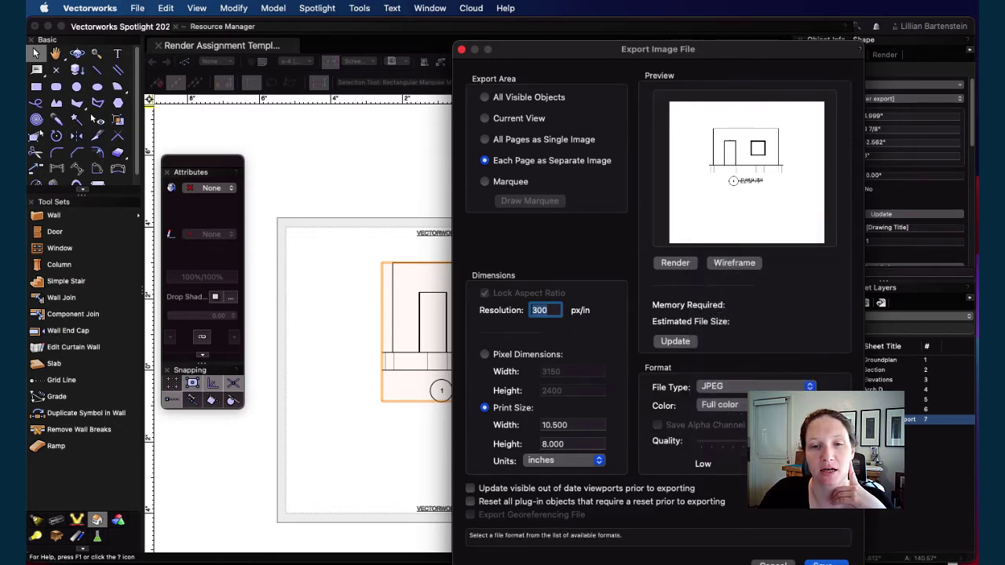
left_click(782, 389)
left_click(782, 390)
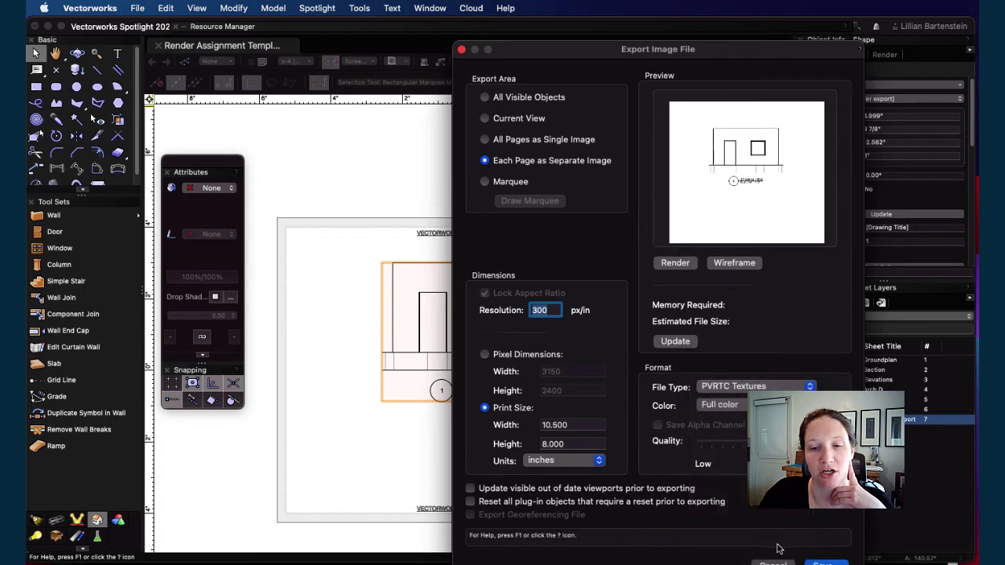
left_click(781, 389)
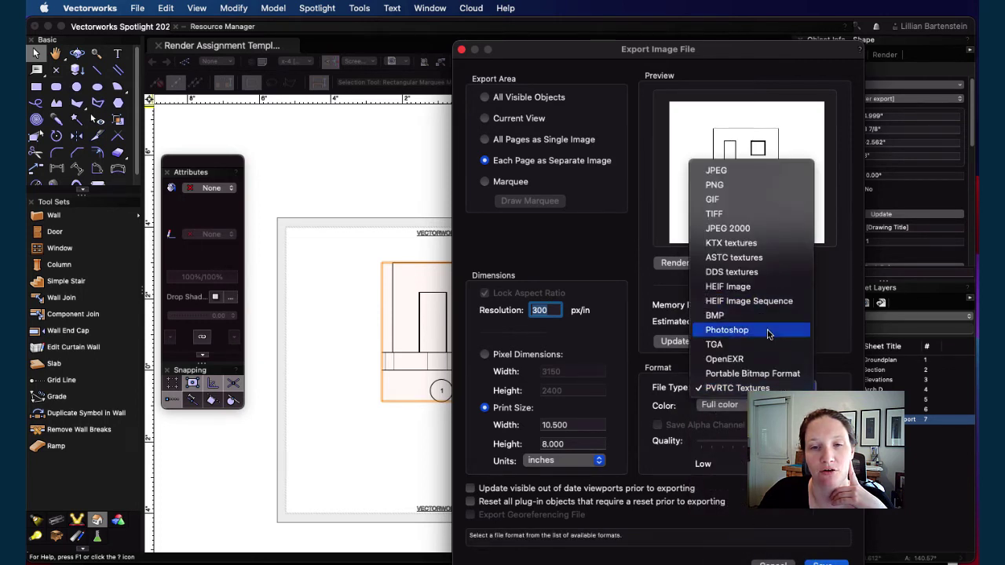
left_click(773, 328)
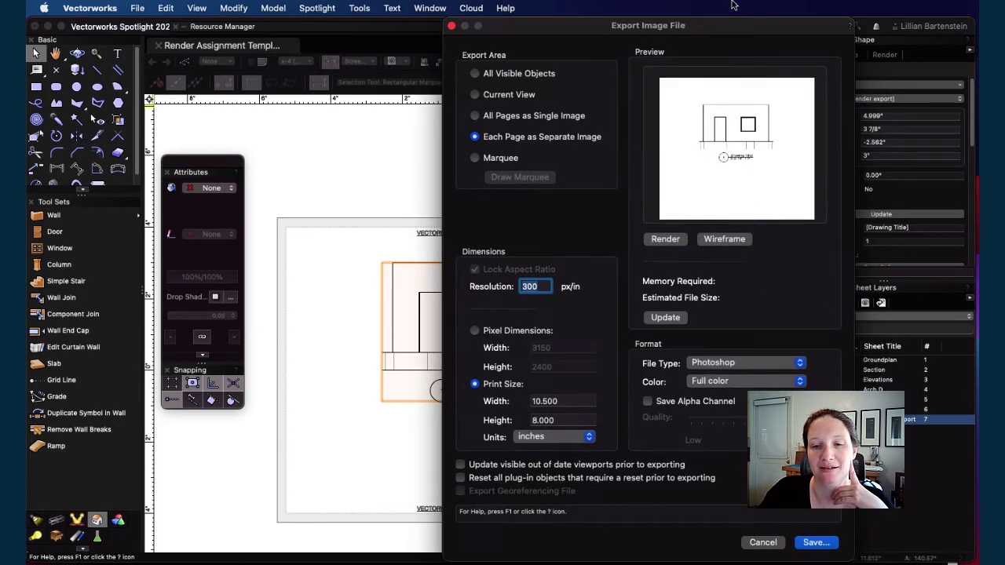
- Start saving the export and create a folder named "Render Assignment" inside the Desktop's VectorWorks Class 2021 folder
left_click(816, 542)
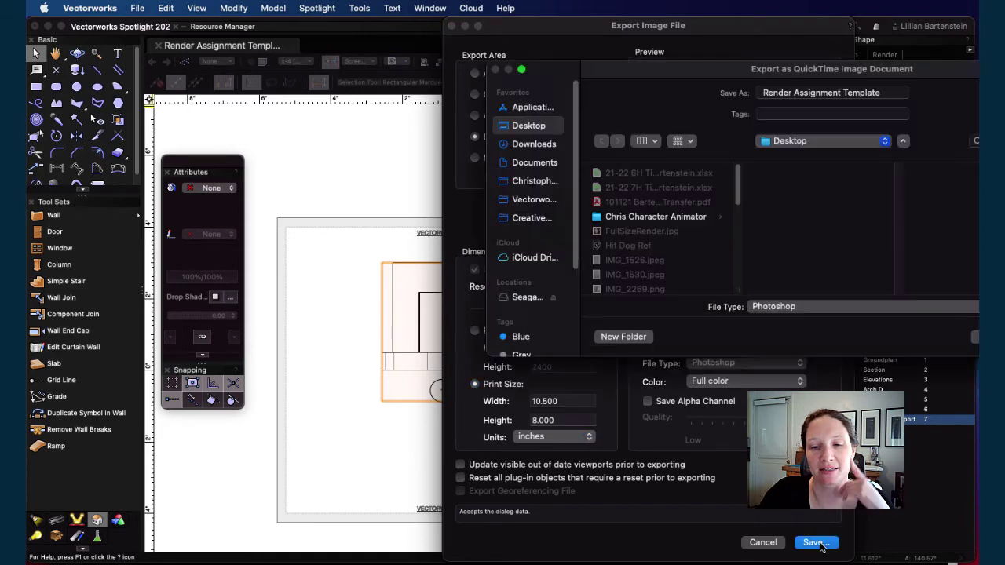
left_click_drag(798, 71, 514, 56)
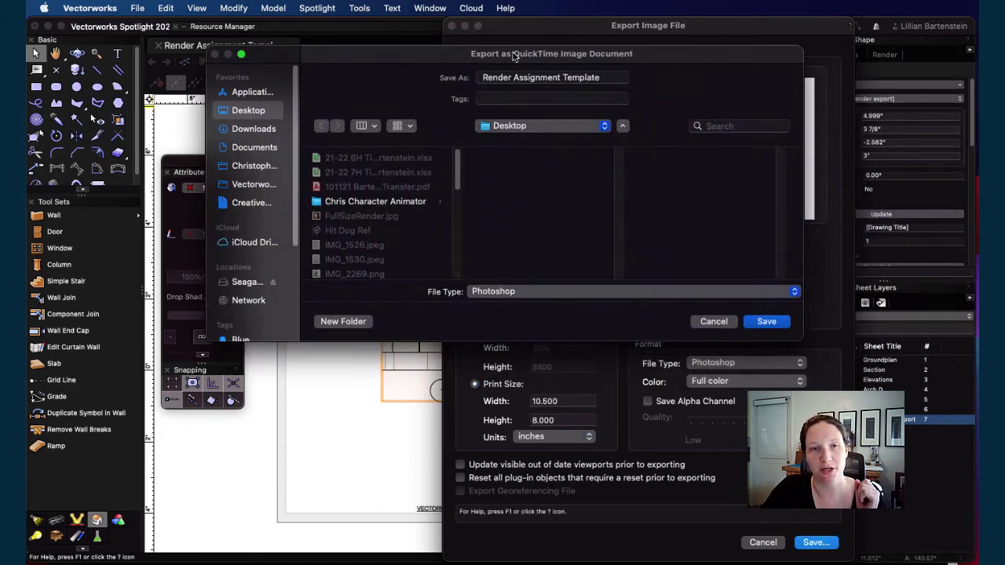
left_click(244, 187)
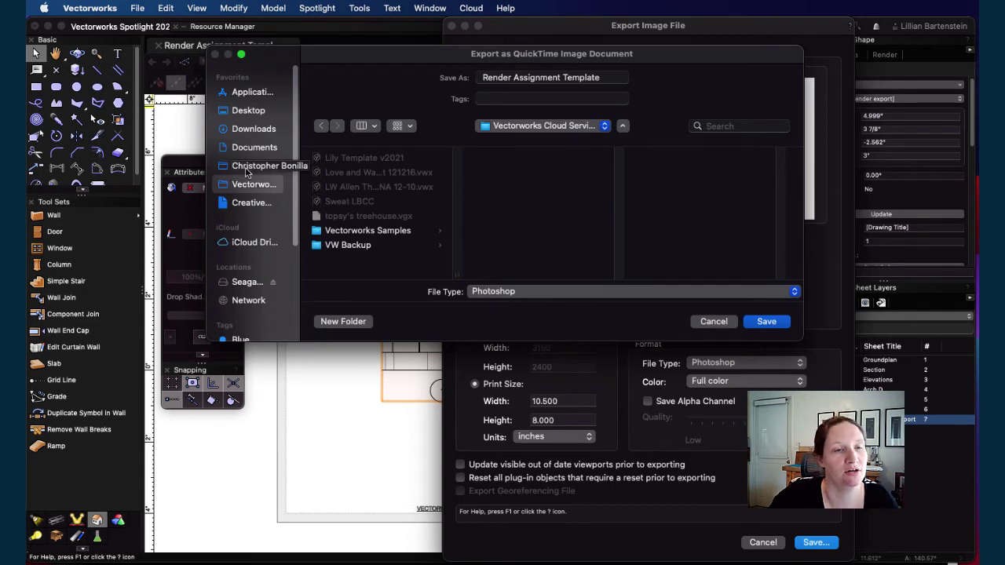
left_click(248, 111)
scroll(386, 267, "down", 5)
left_click(395, 252)
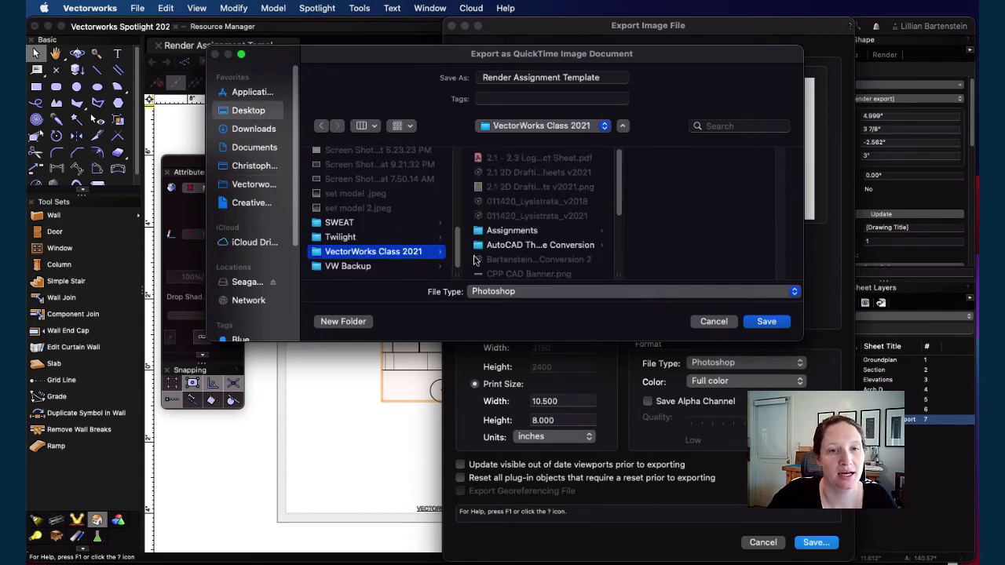
left_click(347, 325)
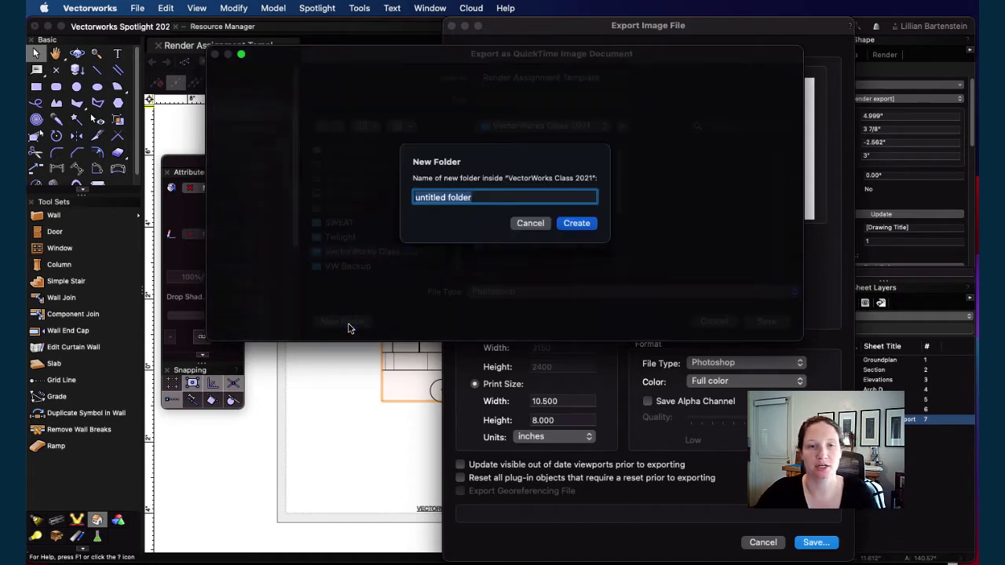
type("Render Assignment")
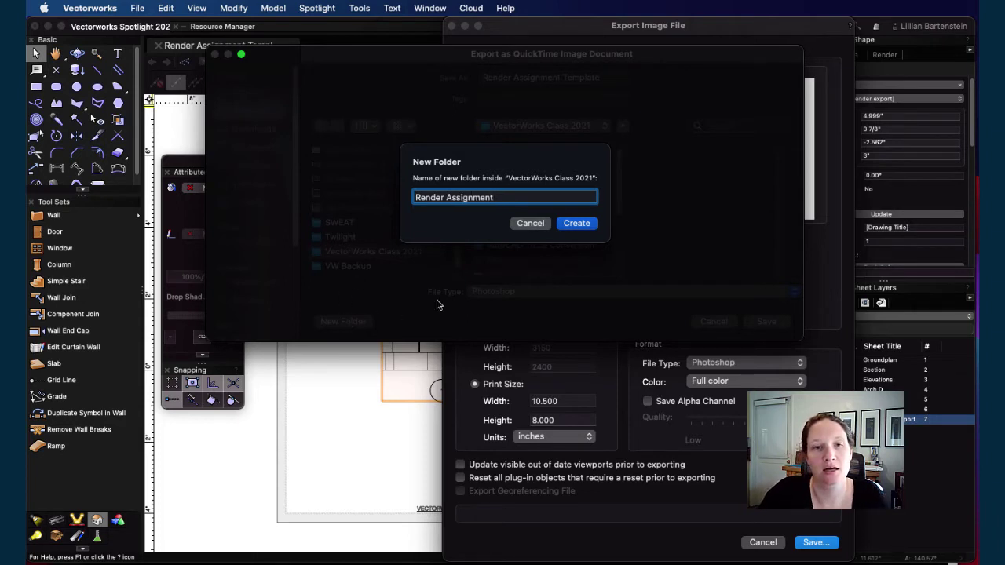
left_click(574, 223)
- Name the exported Photoshop file "Wall Elevation" and save it in the Render Assignment folder
left_click(609, 79)
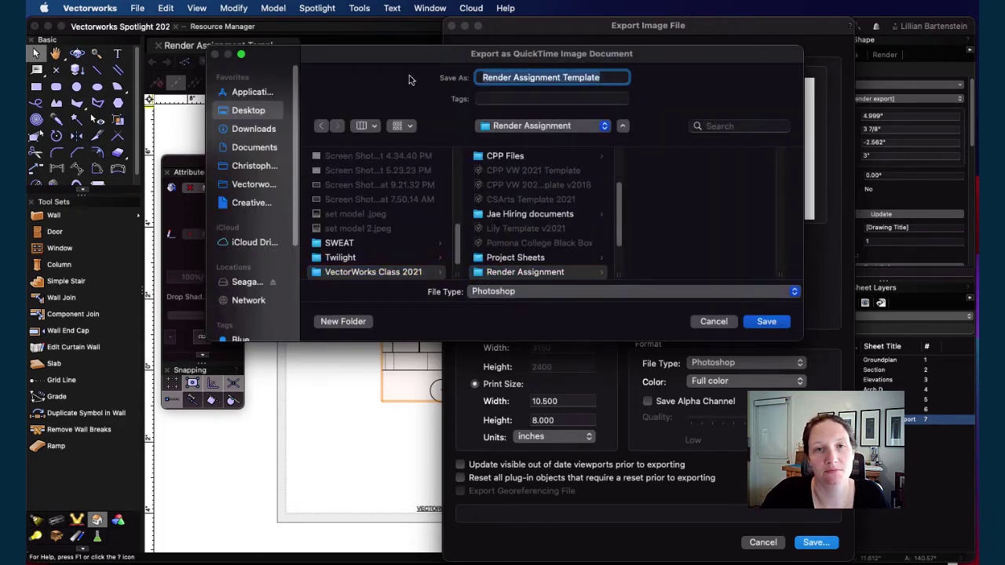
type("Wall Elevation")
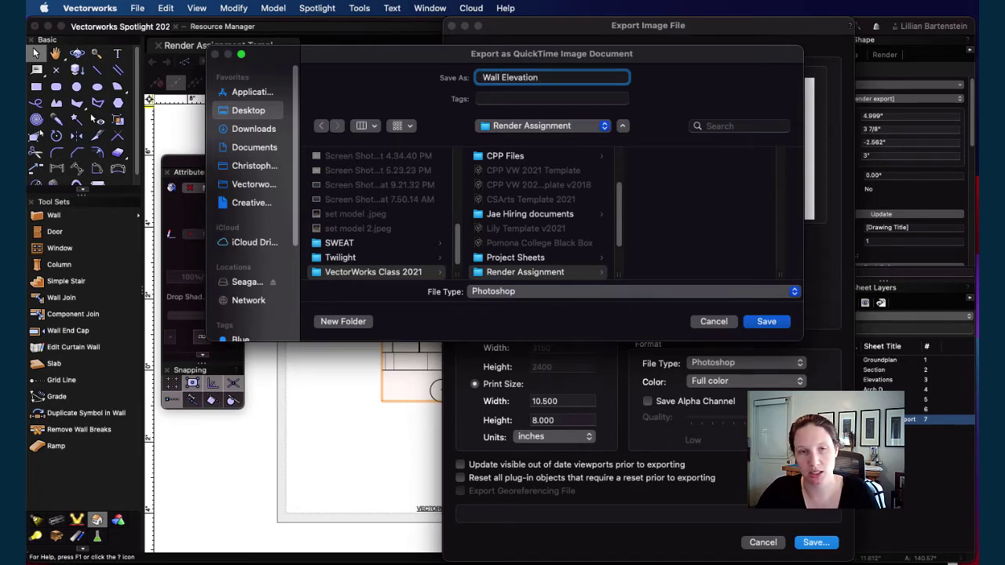
left_click(763, 324)
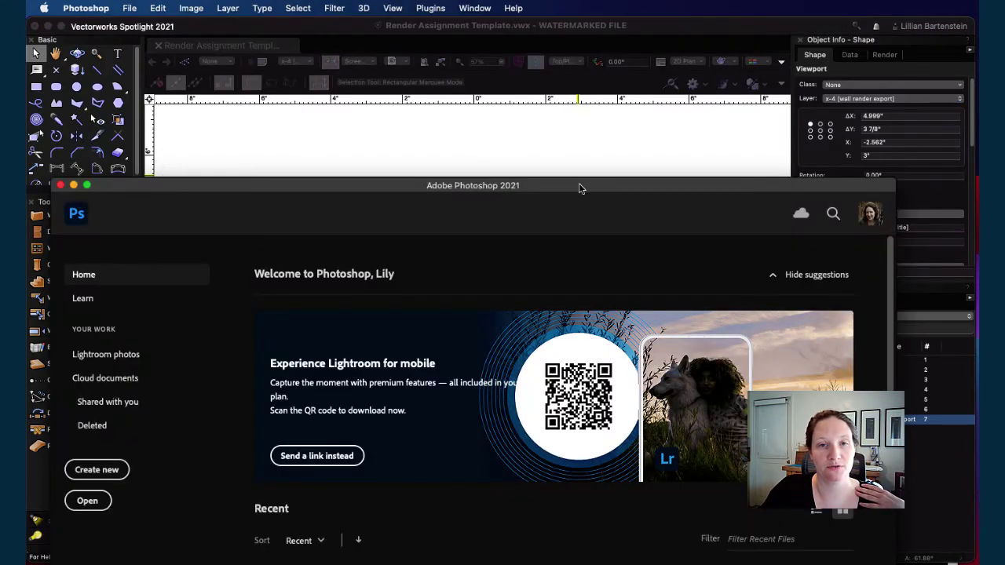
- Switch to Photoshop and browse for a file to open in the Desktop's VectorWorks Class 2021 folder
left_click_drag(578, 186, 595, 17)
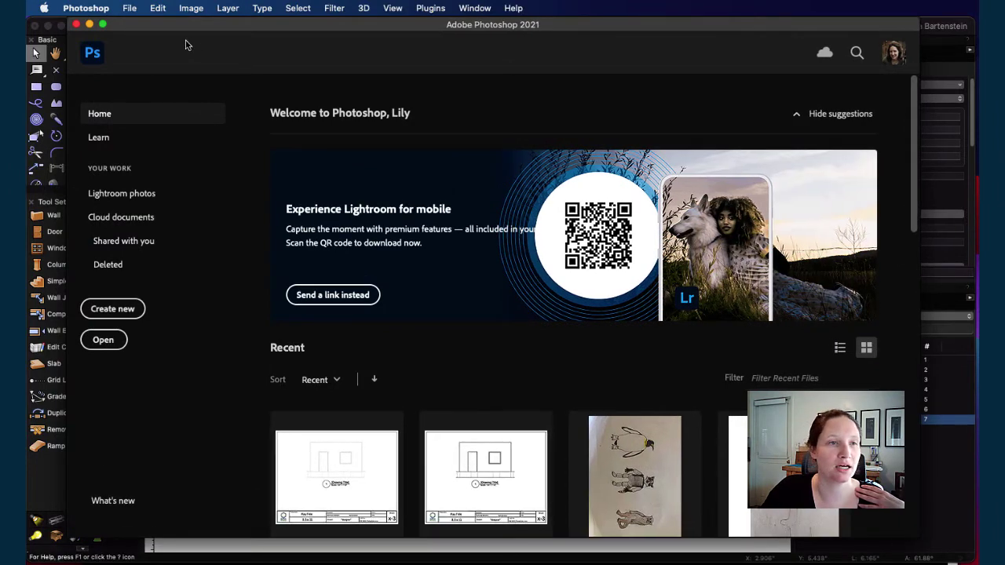
left_click(98, 345)
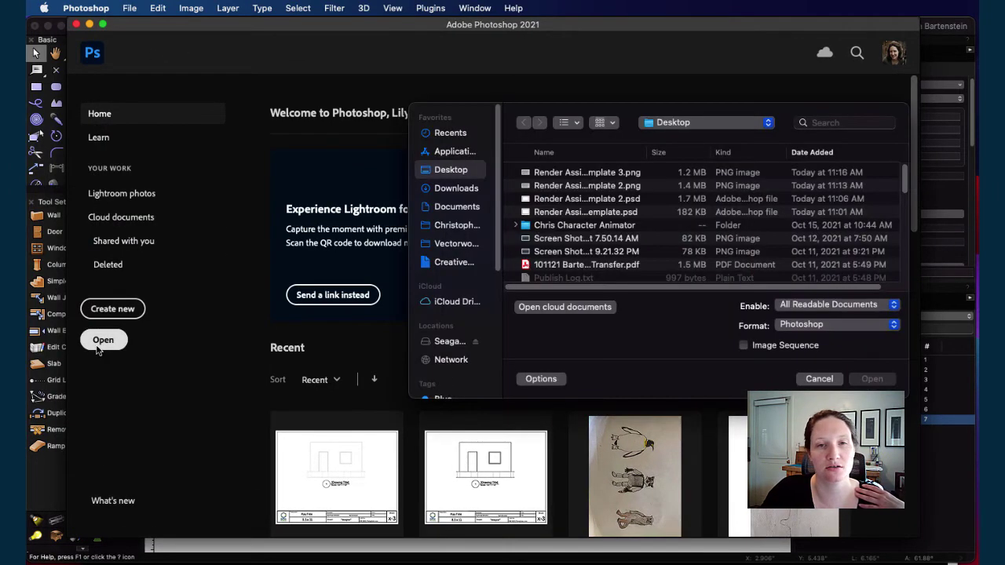
left_click(457, 206)
left_click(451, 170)
scroll(620, 212, "down", 10)
scroll(554, 221, "up", 3)
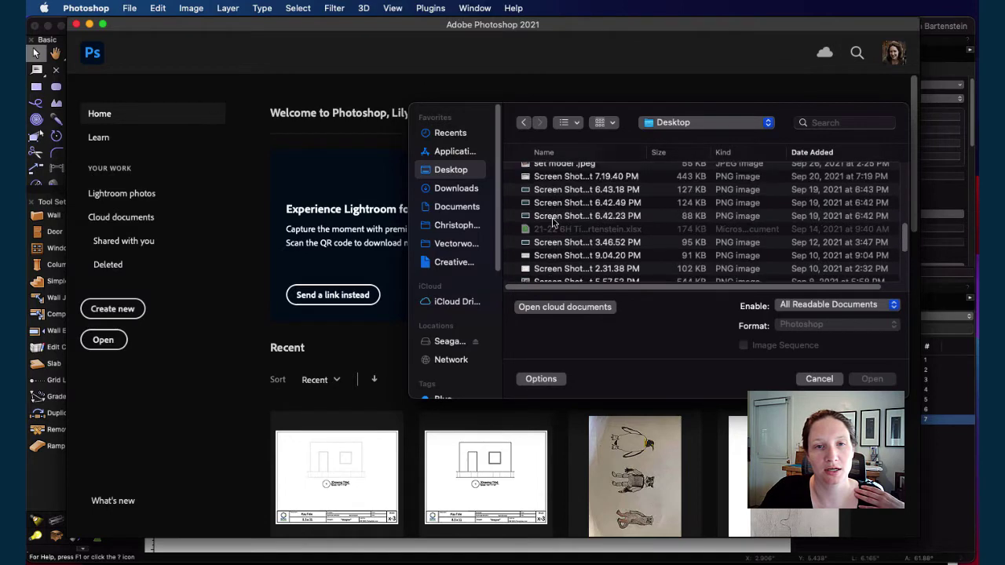
scroll(557, 212, "up", 5)
scroll(561, 200, "down", 6)
scroll(567, 188, "up", 4)
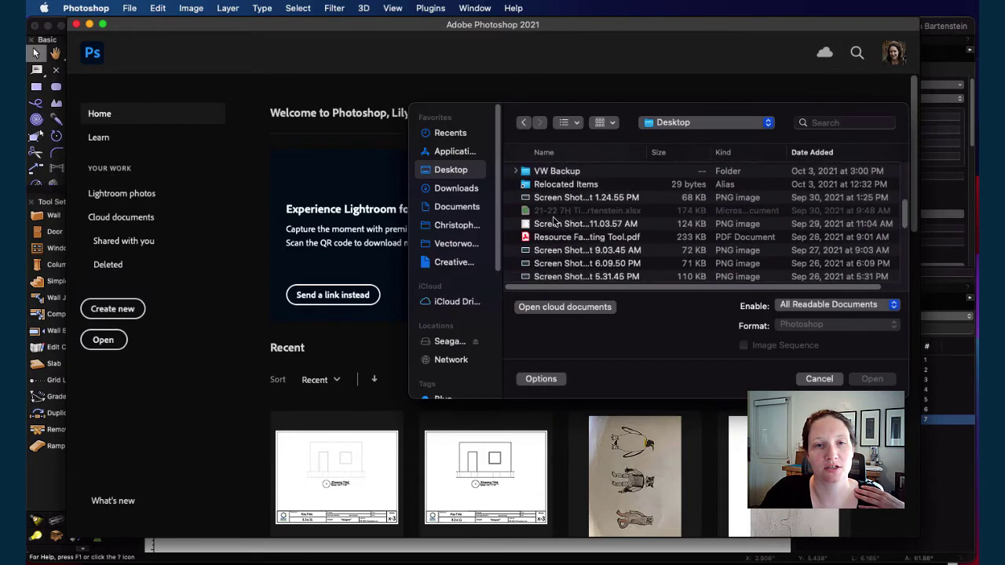
scroll(573, 204, "up", 6)
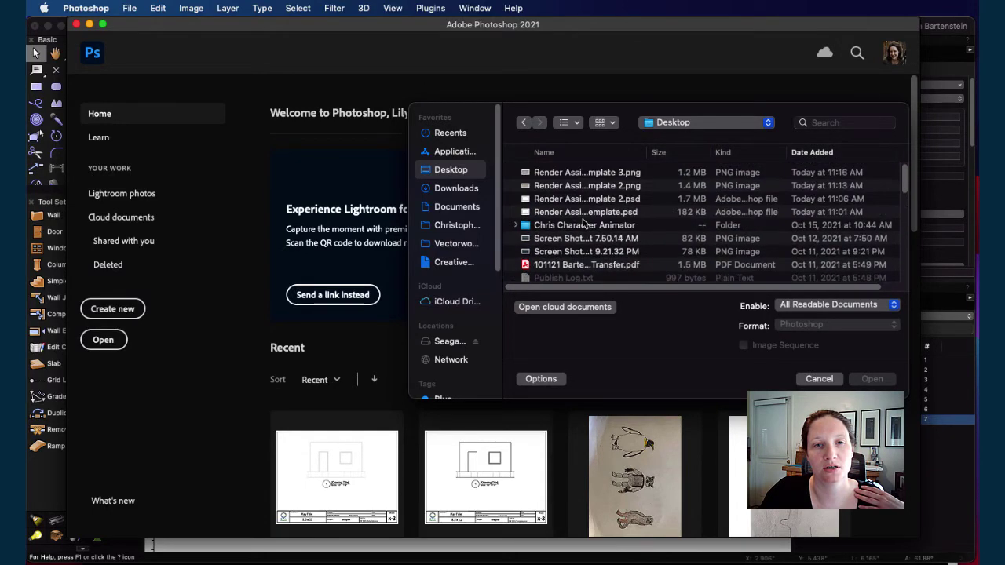
scroll(585, 224, "down", 6)
scroll(587, 219, "up", 3)
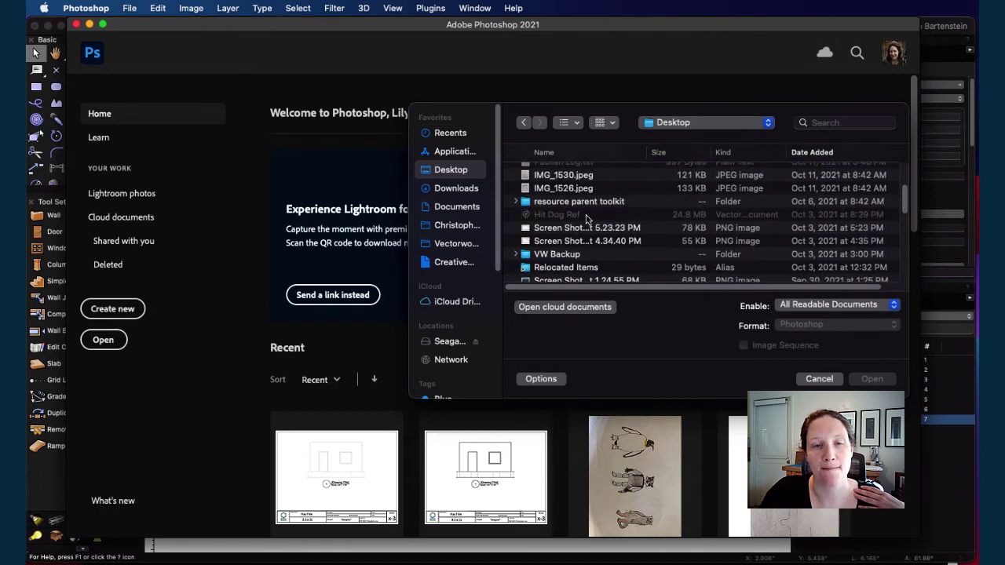
scroll(593, 236, "down", 5)
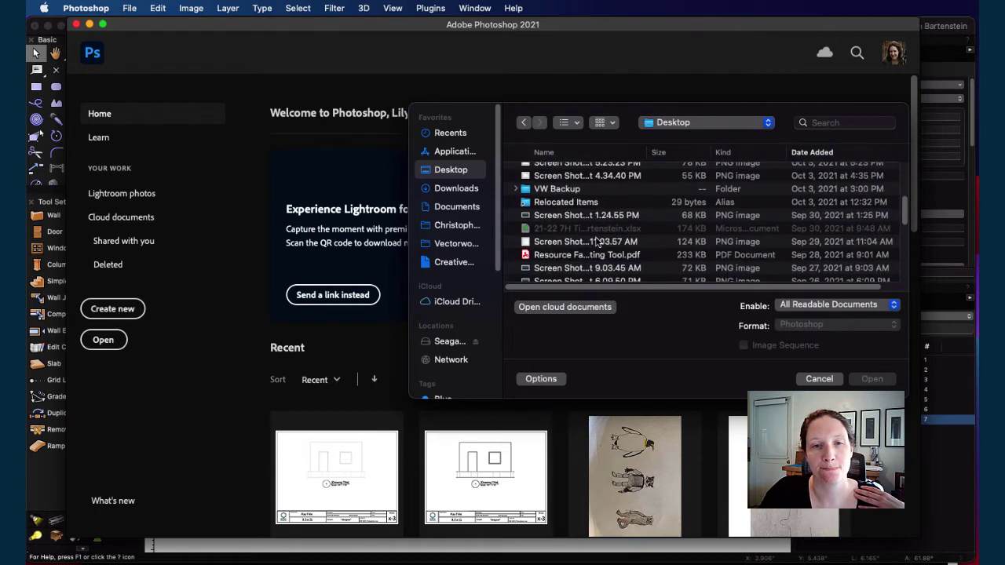
scroll(596, 242, "down", 5)
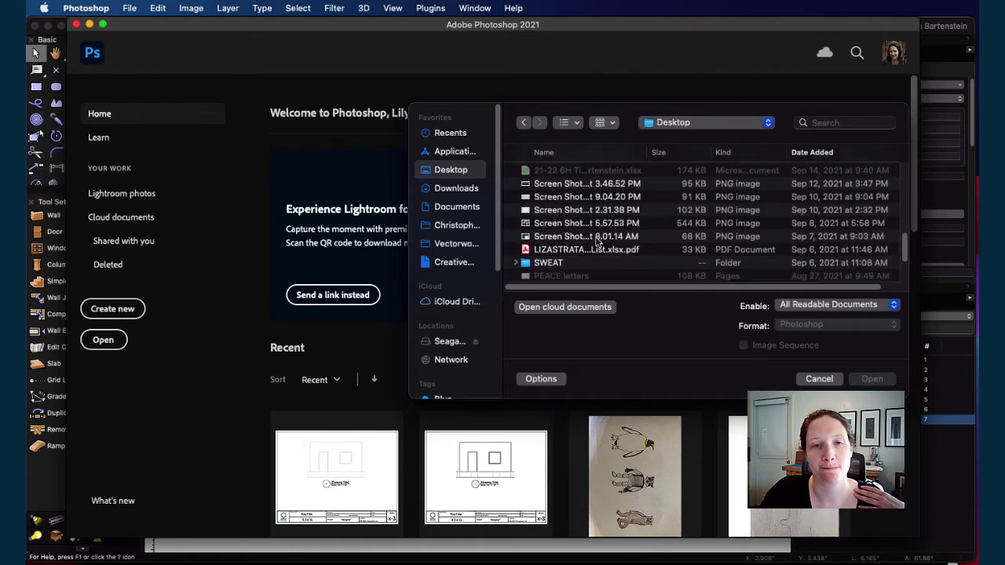
scroll(597, 242, "down", 2)
double_click(590, 230)
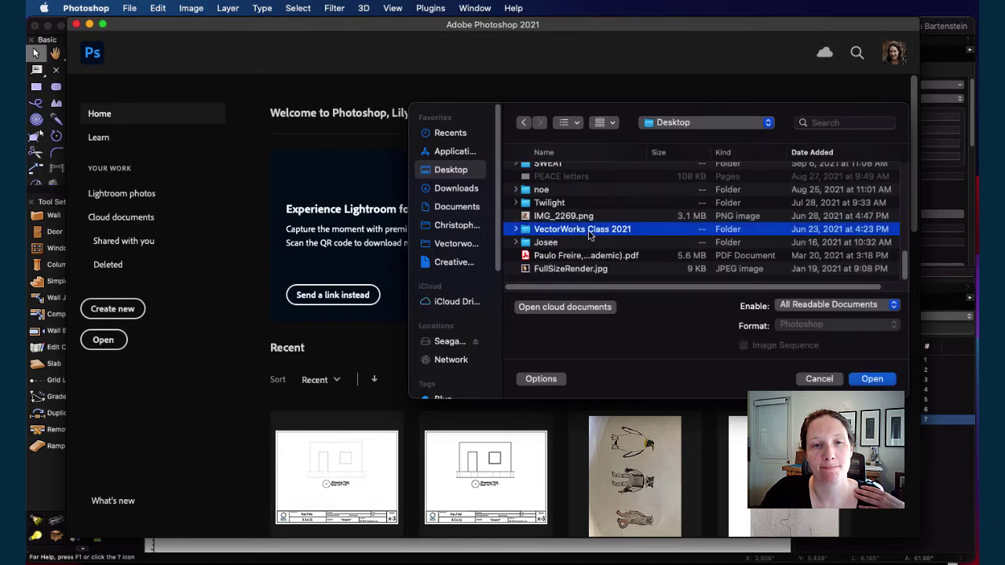
- Open the Wall Elevation file from the Render Assignment folder
double_click(572, 174)
left_click(572, 173)
left_click(871, 378)
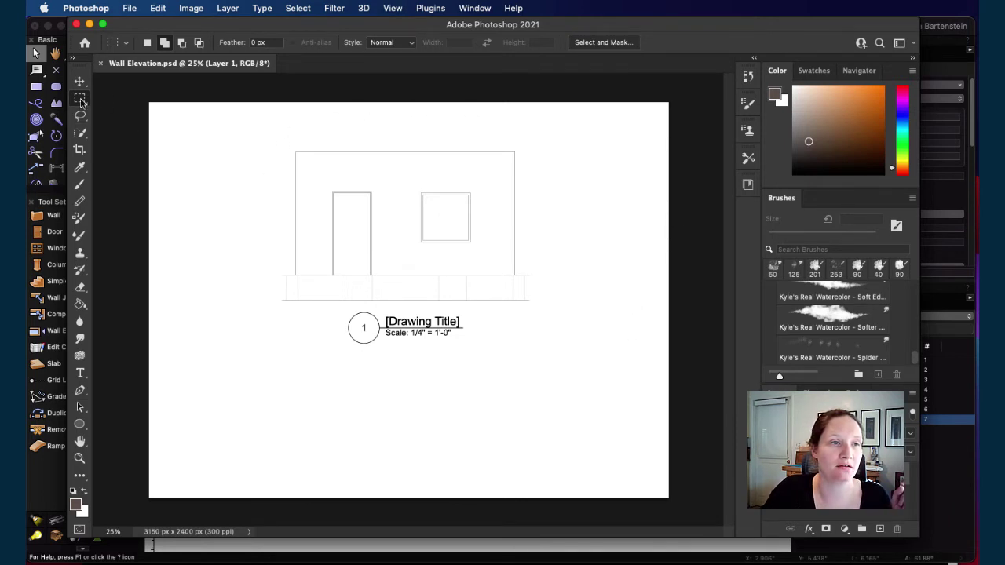
- Crop the image to about 1635 x 948 px around the wall, leaving out the drawing title, and save the file
left_click_drag(274, 134, 541, 290)
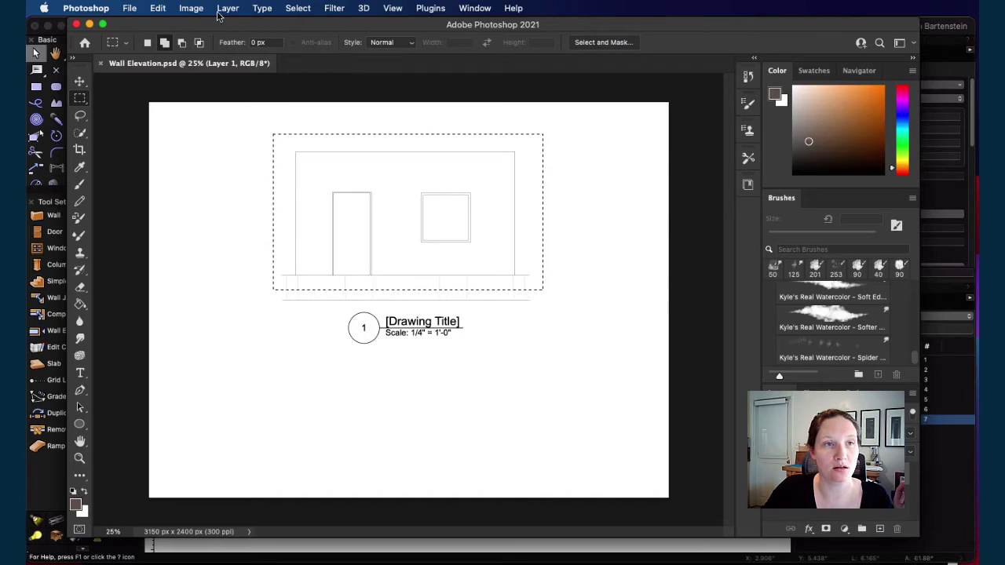
left_click(191, 8)
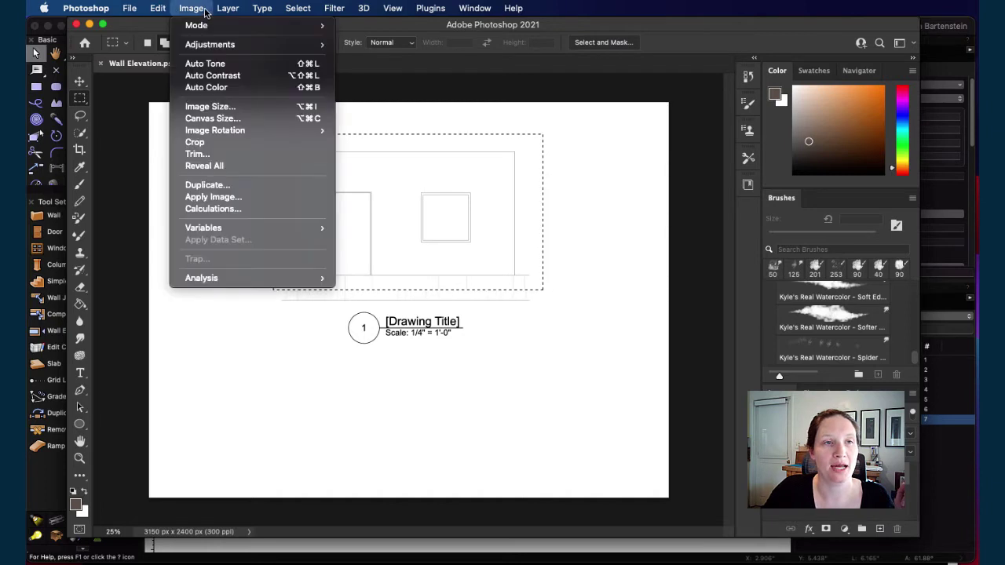
left_click(212, 142)
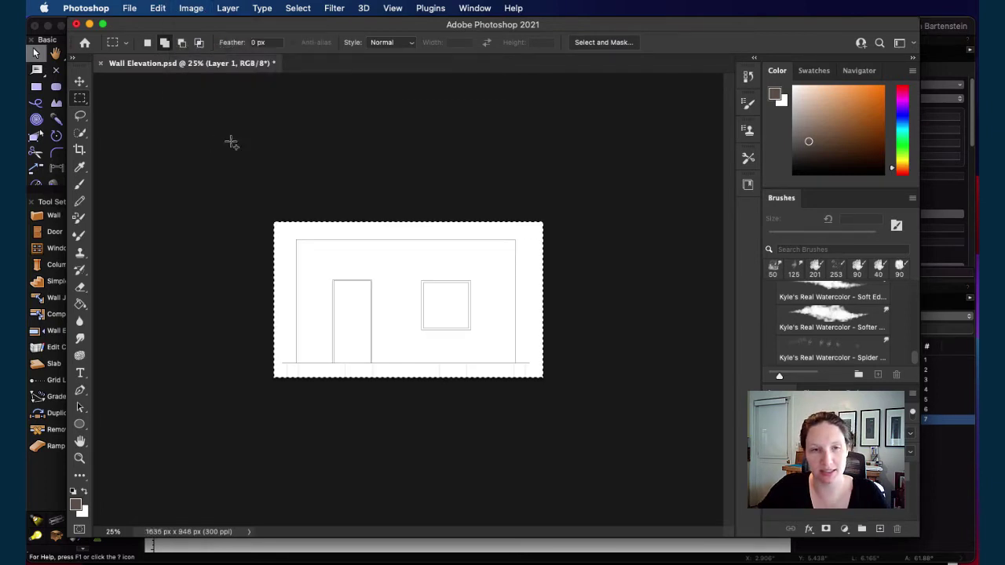
key("super+equal")
key("super+equal")
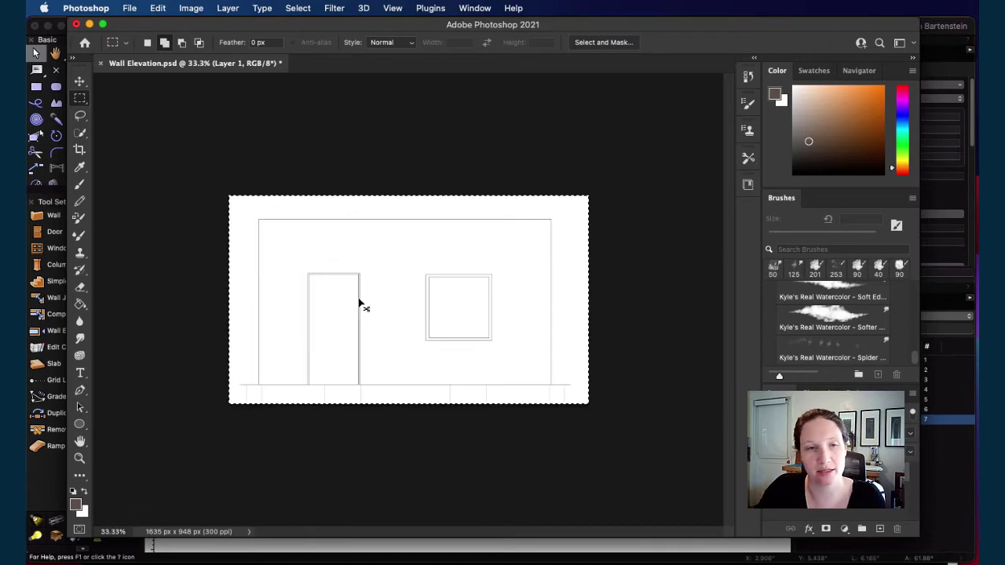
key("super+s")
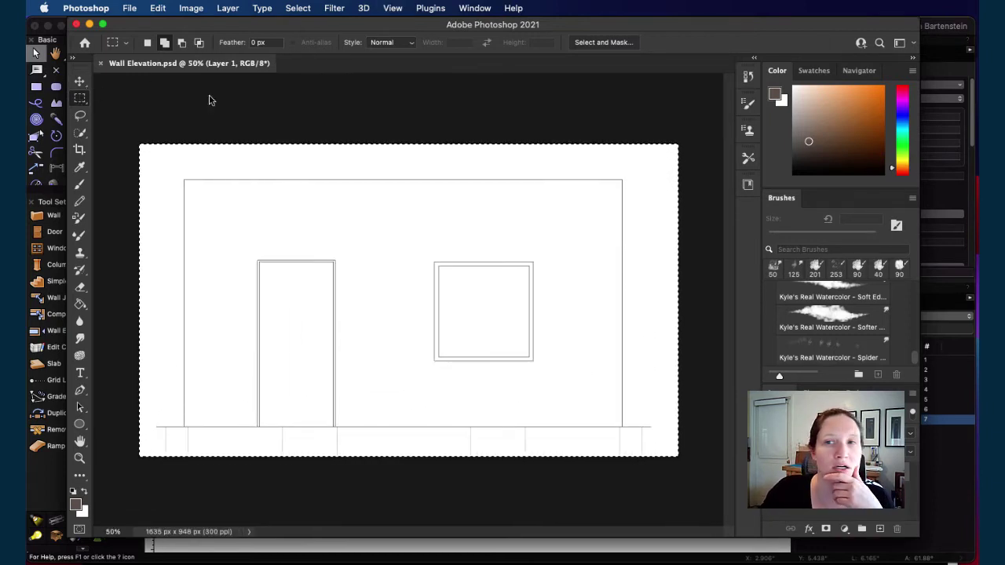
- Switch the workspace to Essentials and back to Painting
left_click(914, 44)
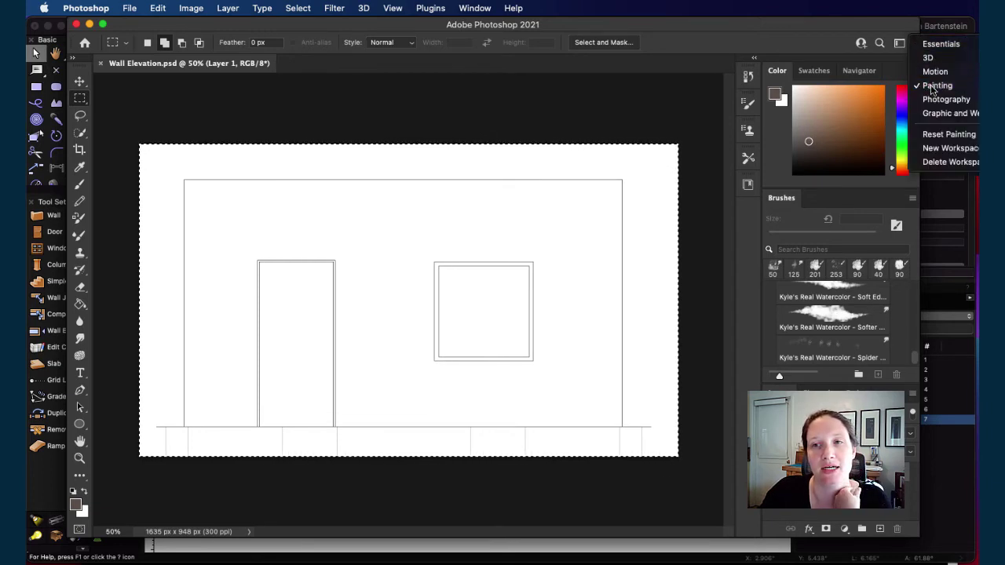
left_click(934, 44)
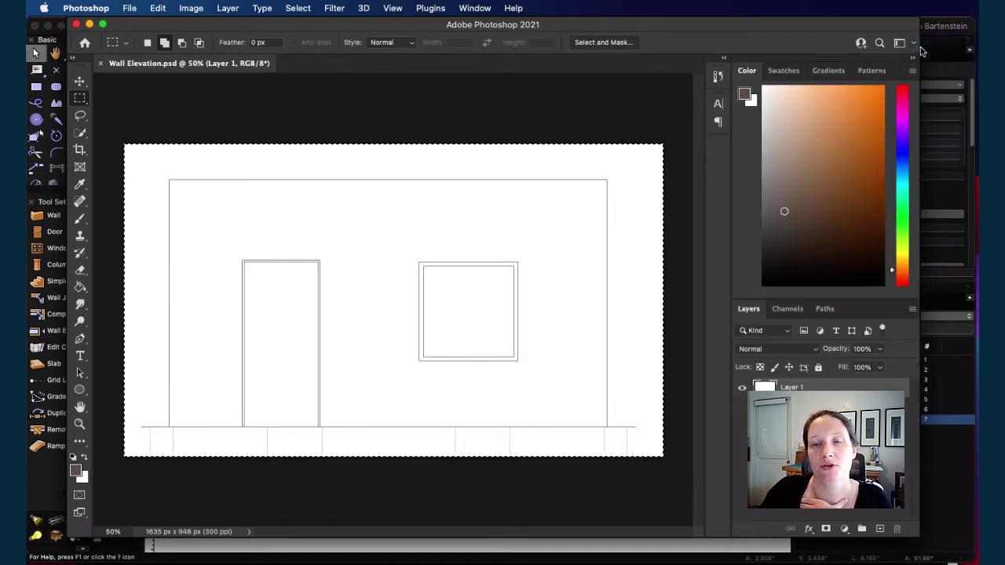
left_click(909, 48)
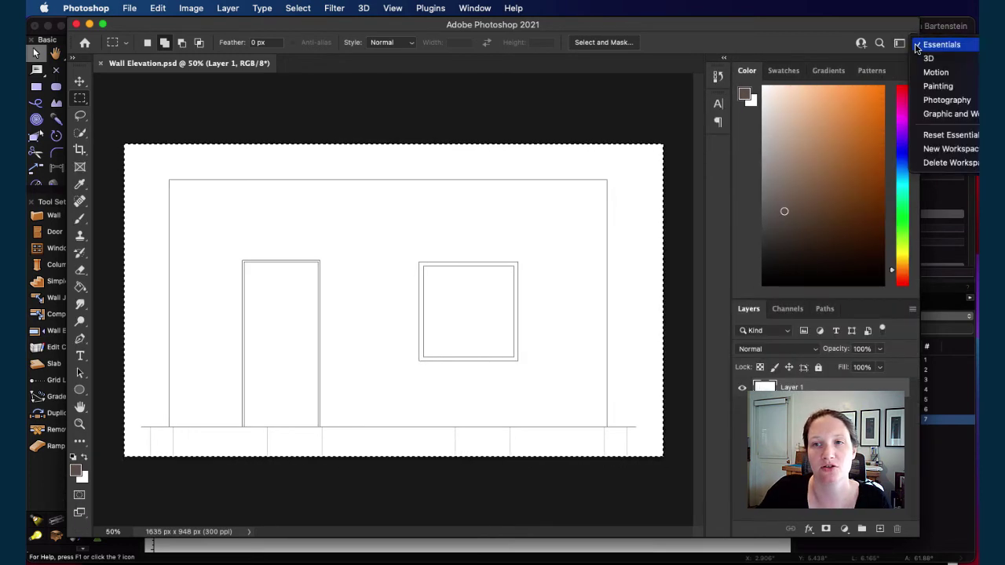
left_click(928, 84)
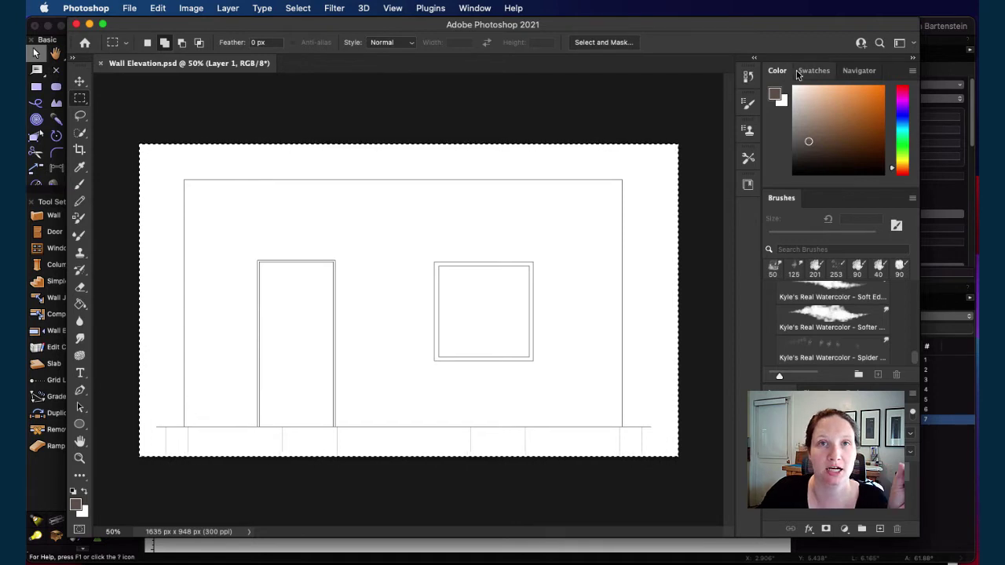
left_click(819, 72)
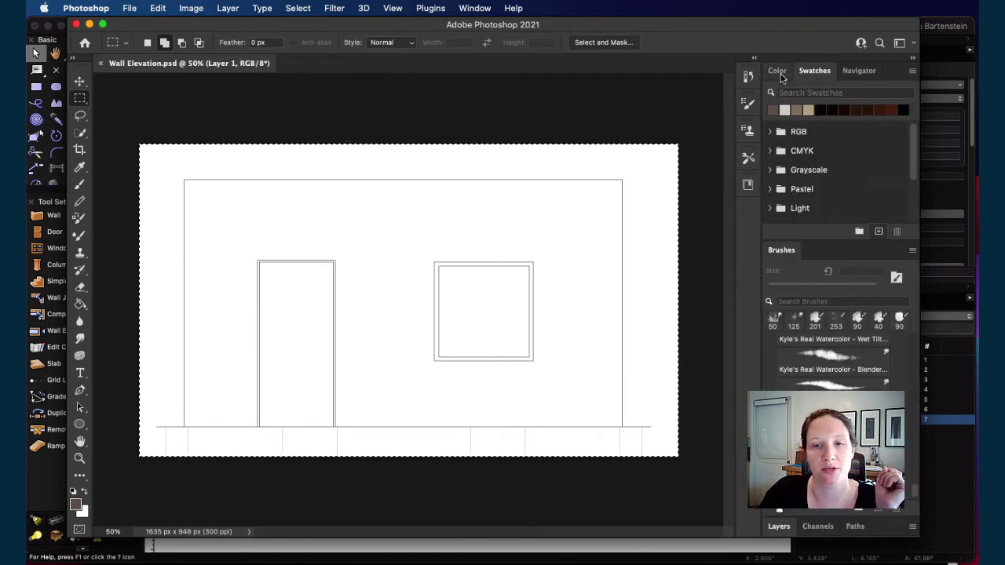
left_click(779, 73)
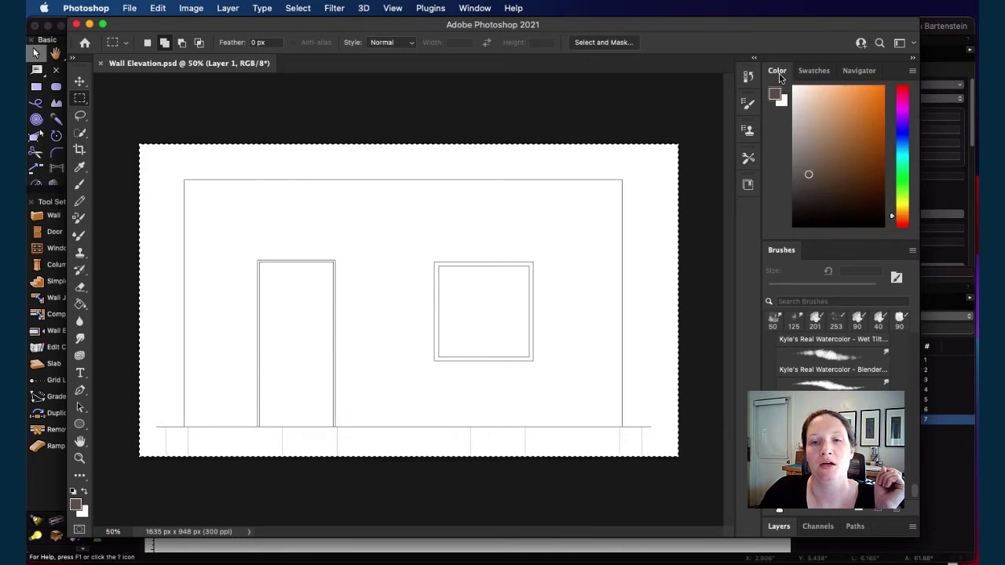
left_click(912, 71)
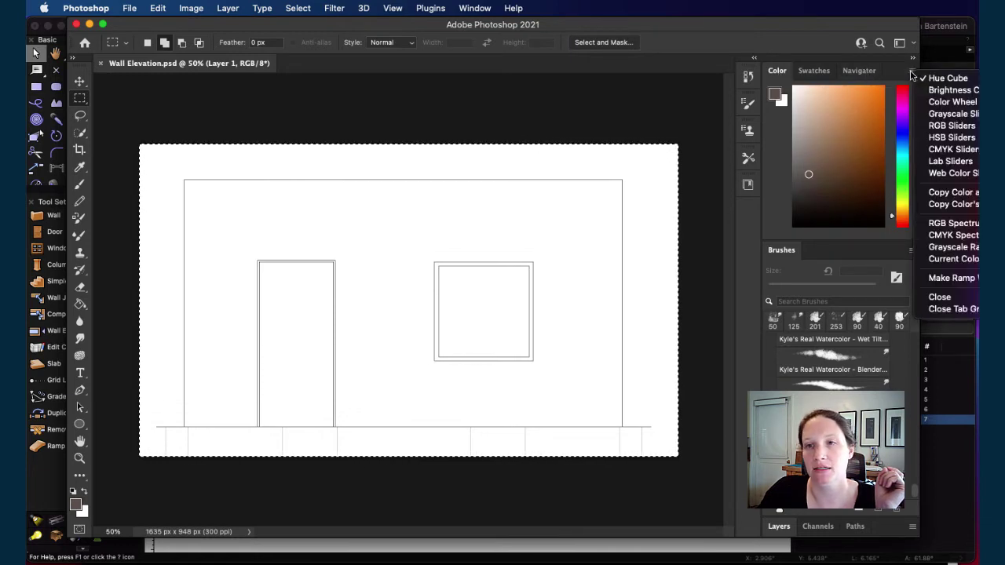
left_click(912, 73)
left_click(913, 60)
left_click(913, 61)
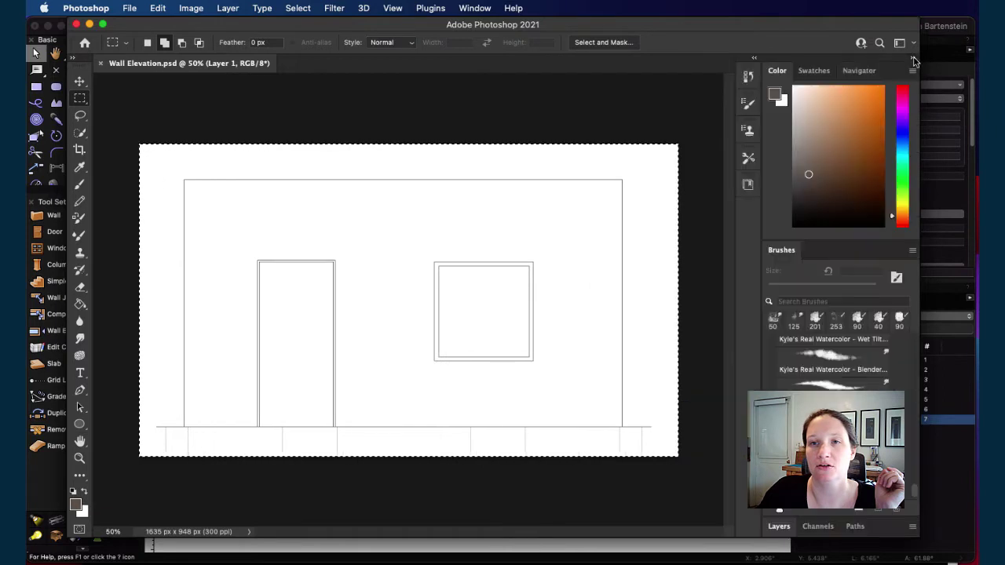
right_click(901, 78)
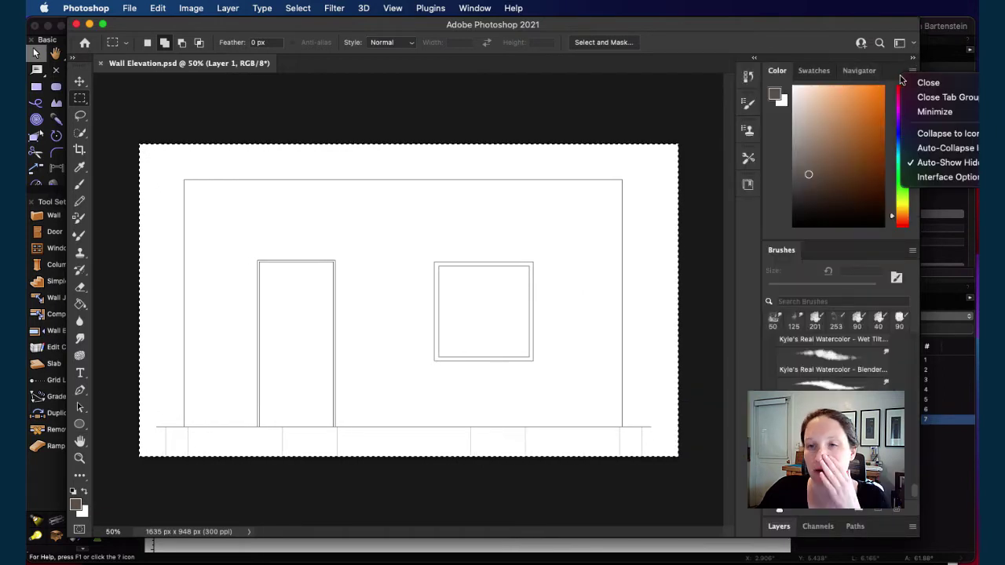
left_click(901, 78)
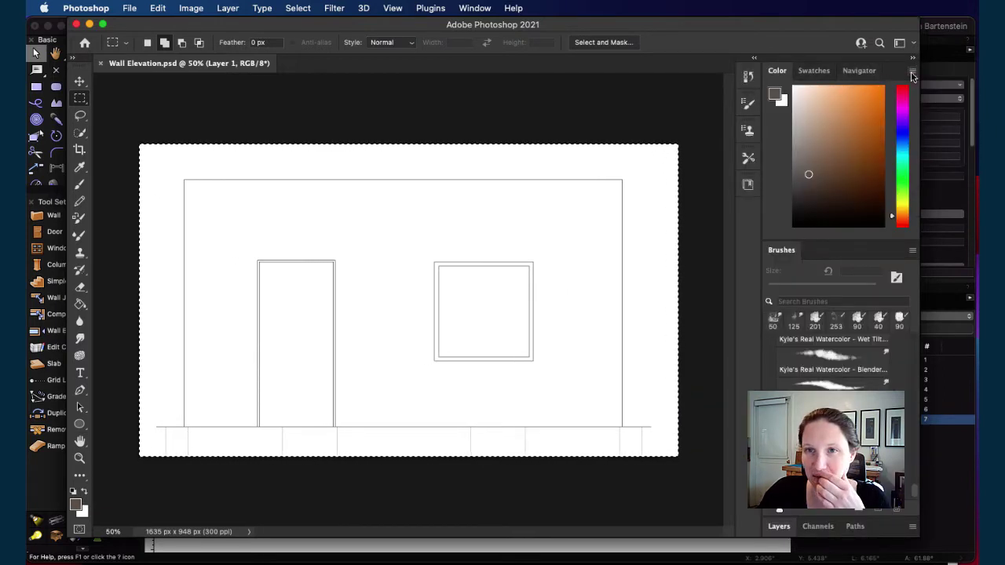
left_click(476, 8)
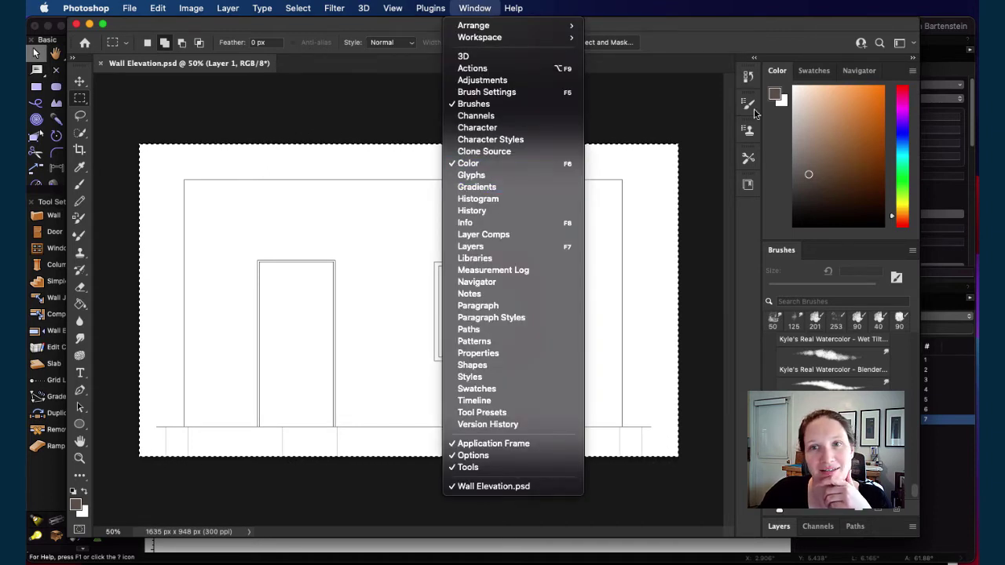
left_click(723, 19)
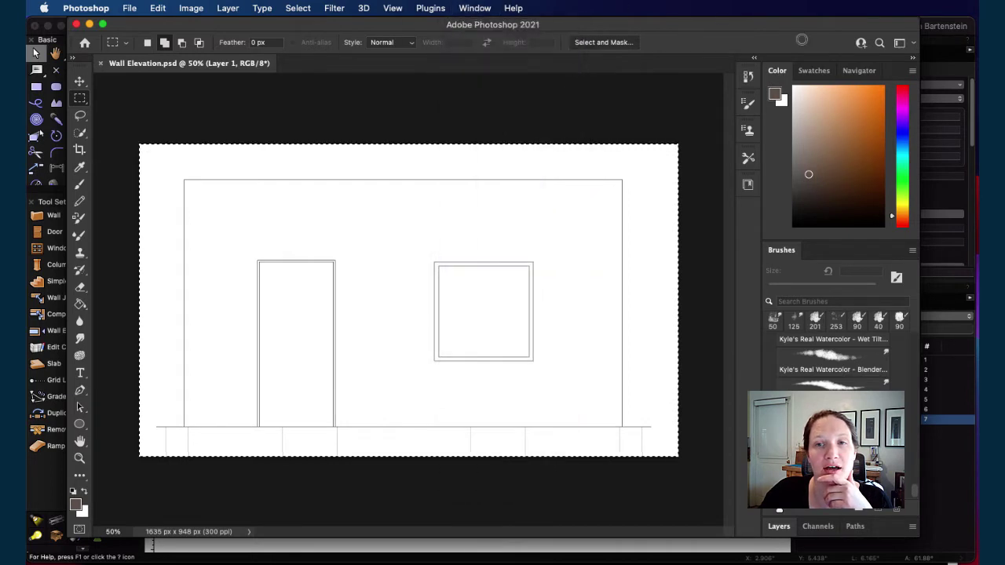
left_click(813, 71)
left_click(777, 73)
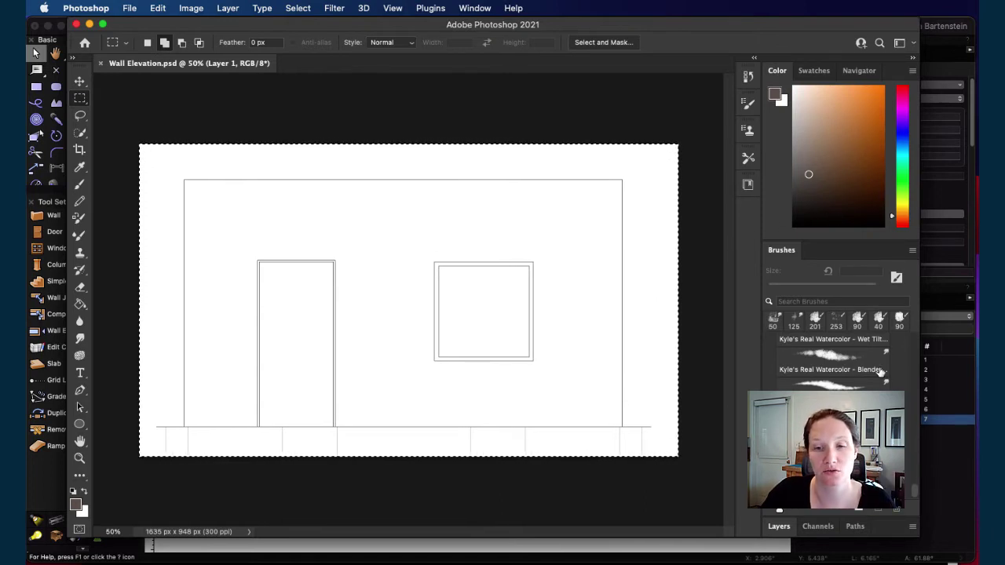
- Set the vwx layer's blending mode to Multiply and make Layer 2 the active layer
left_click(780, 527)
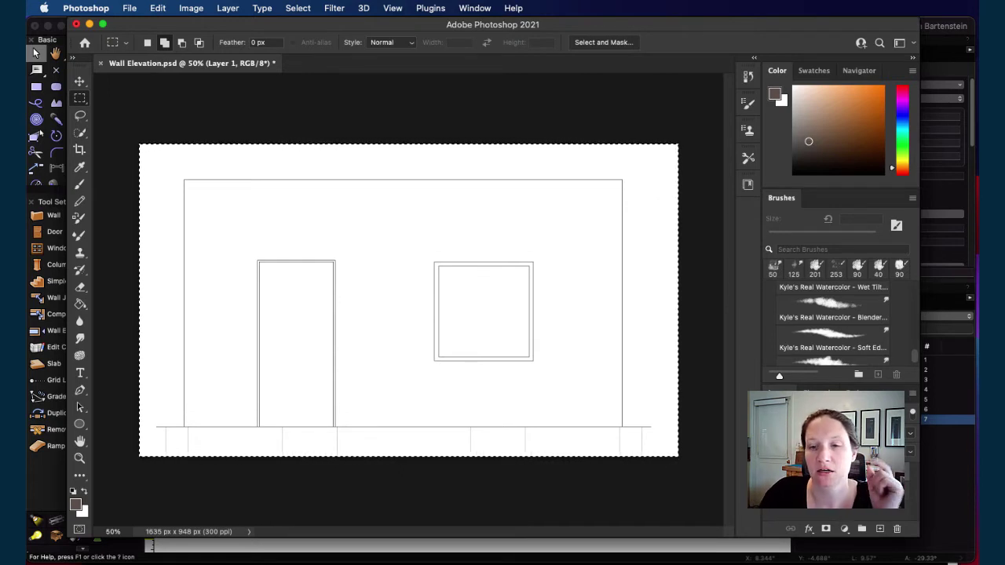
key("alt+bracketleft")
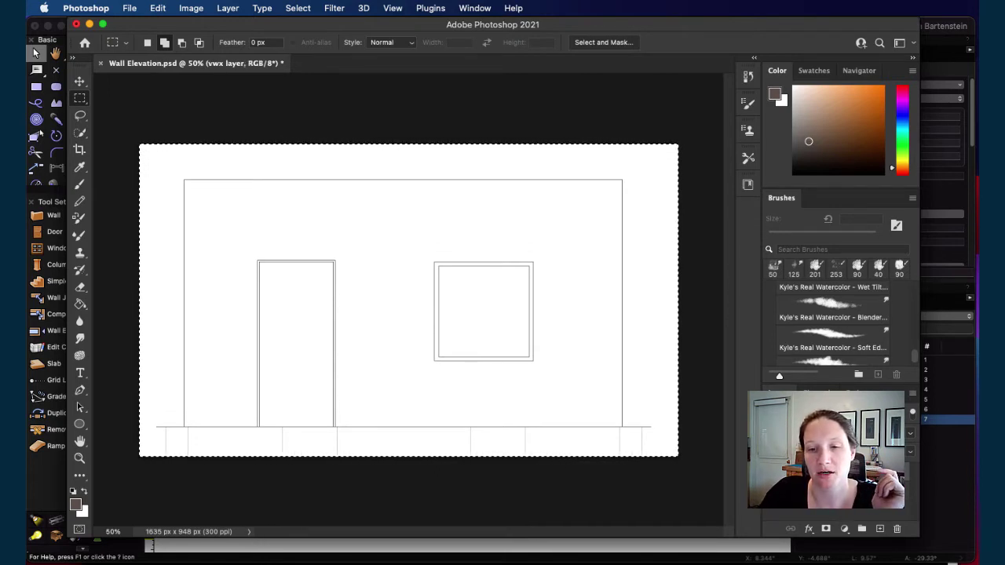
left_click(792, 413)
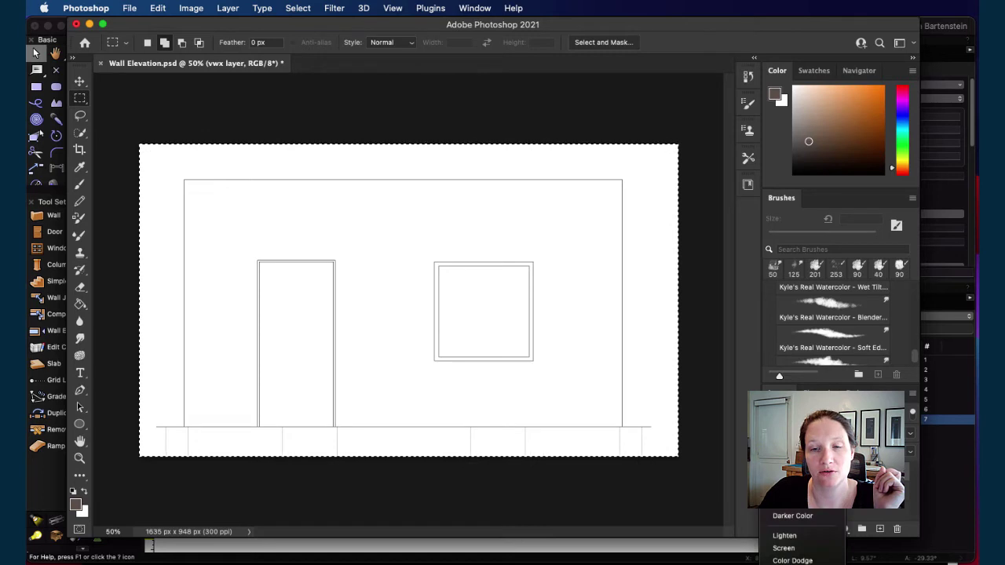
left_click(793, 478)
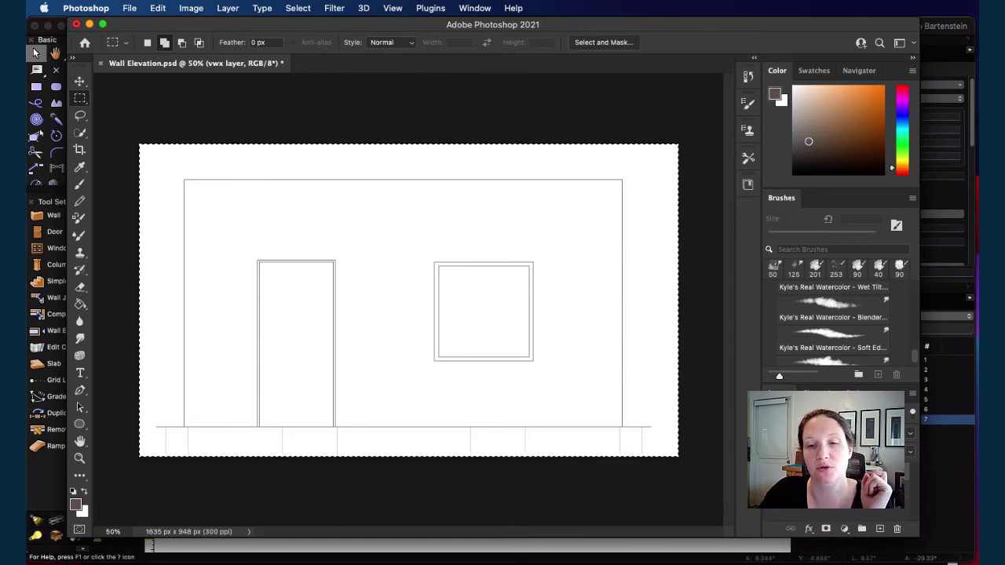
key("alt+bracketleft")
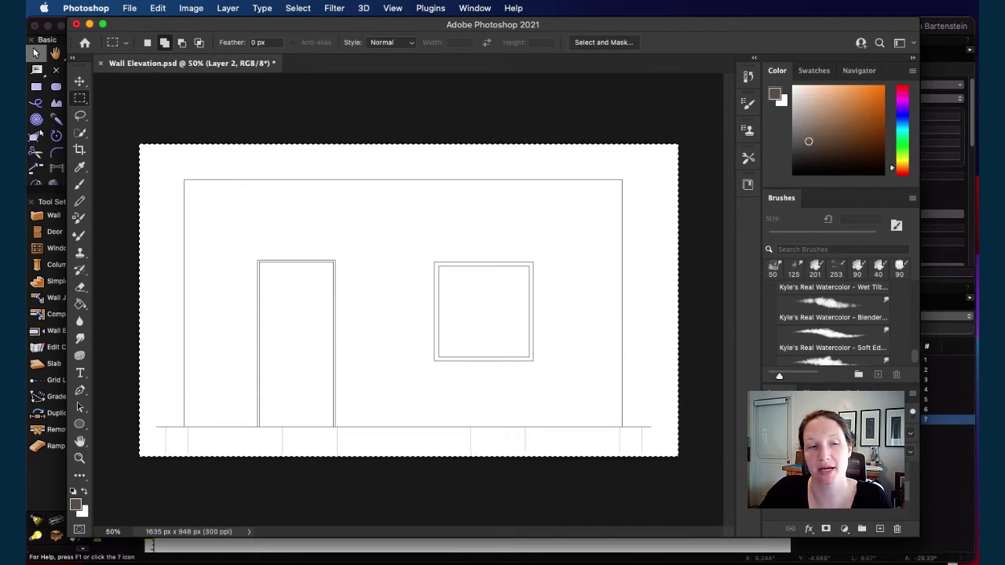
- Try 70 px Mixer Brush strokes on Layer 2 across the door half of the elevation, then undo them all
left_click(79, 237)
mouse_move(210, 266)
left_mouse_down()
mouse_move(185, 290)
mouse_move(228, 404)
mouse_move(188, 372)
left_mouse_up()
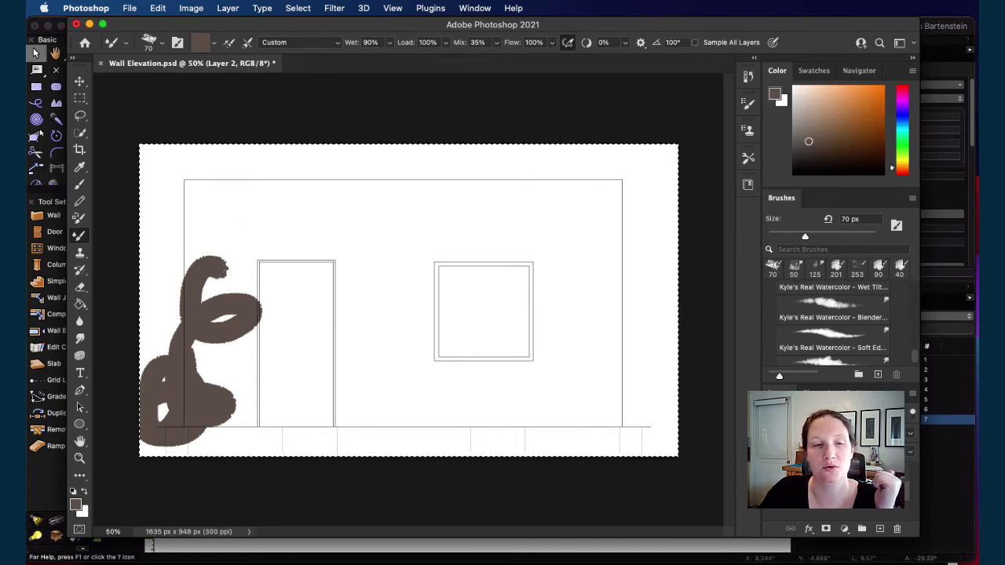
mouse_move(183, 171)
left_mouse_down()
mouse_move(236, 210)
mouse_move(383, 403)
mouse_move(159, 220)
mouse_move(314, 426)
mouse_move(407, 368)
mouse_move(369, 256)
mouse_move(413, 306)
left_mouse_up()
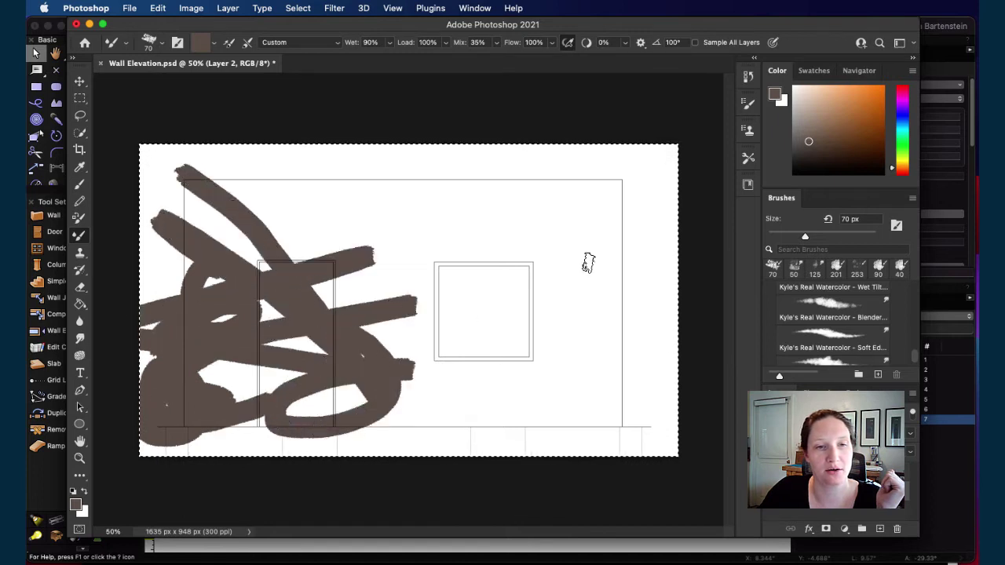
key("super+z")
key("super+z")
key("super+z")
key("super+z")
key("super+z")
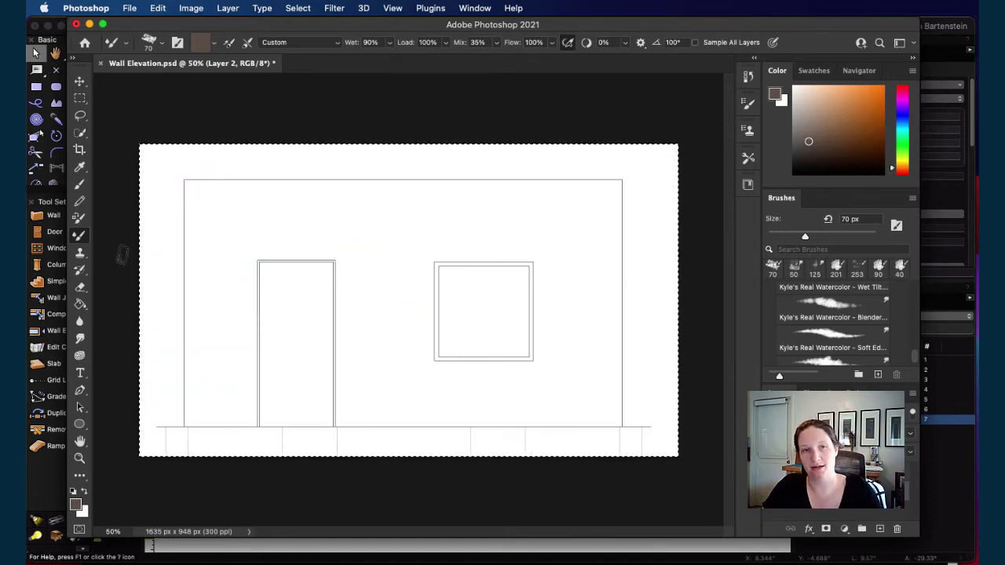
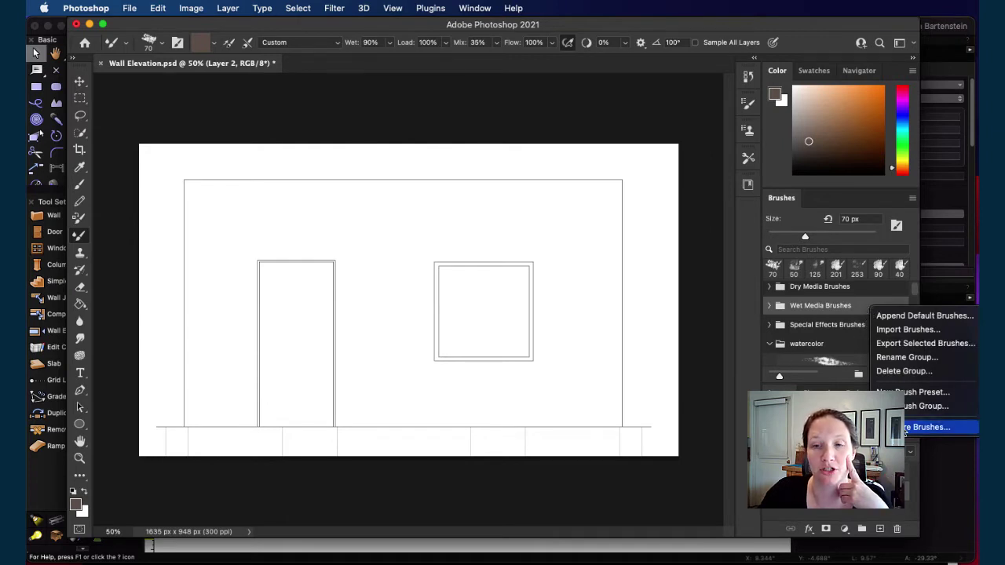
- Open Adobe's download page for more brushes in Chrome and resize the browser window to fit the screen
left_click(907, 429)
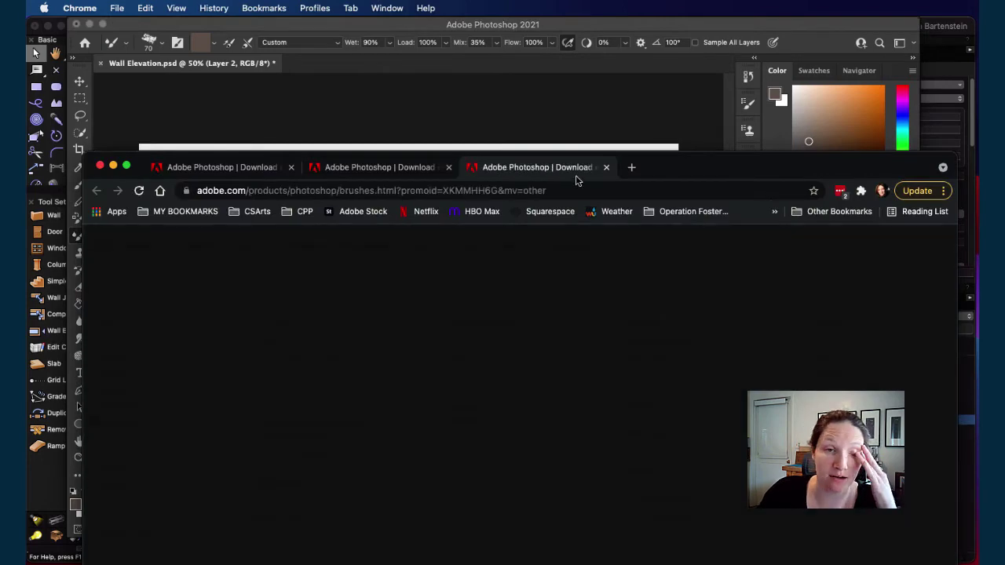
left_click_drag(719, 179, 716, 44)
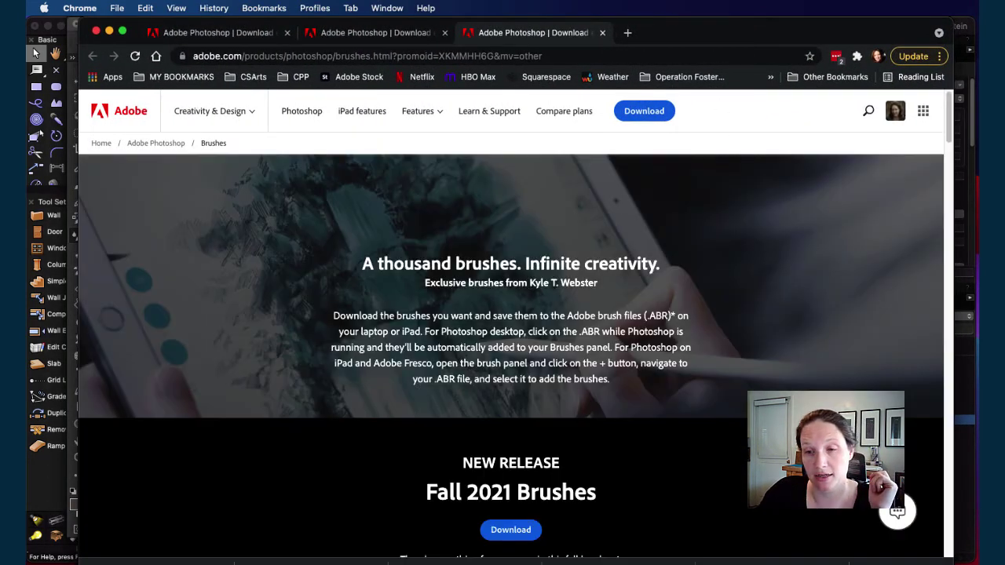
mouse_move(953, 540)
left_mouse_down()
mouse_move(922, 560)
mouse_move(899, 548)
left_mouse_up()
left_click(887, 527)
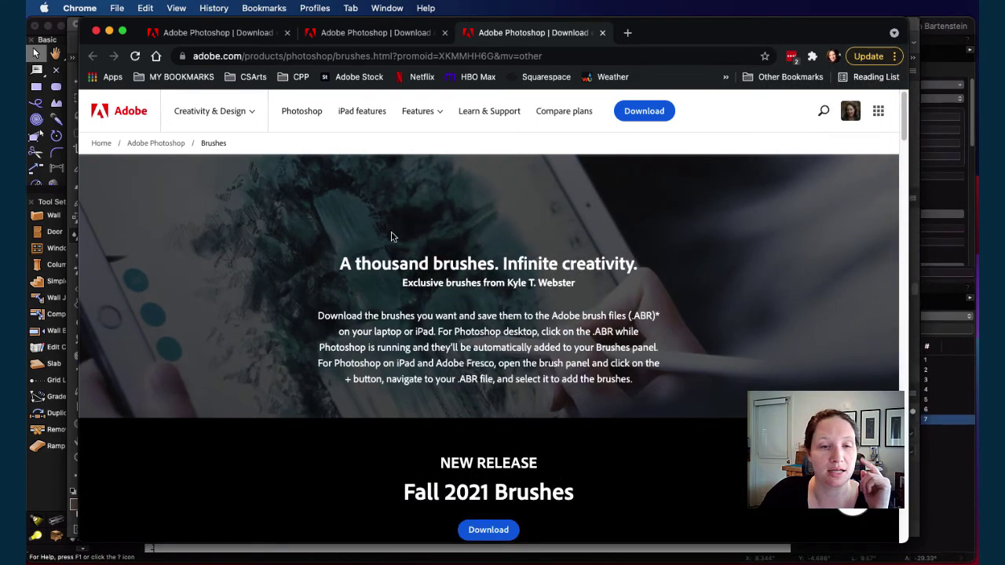
- Look through the downloadable brush packs on the Adobe brushes page and minimize the browser window
scroll(393, 236, "down", 10)
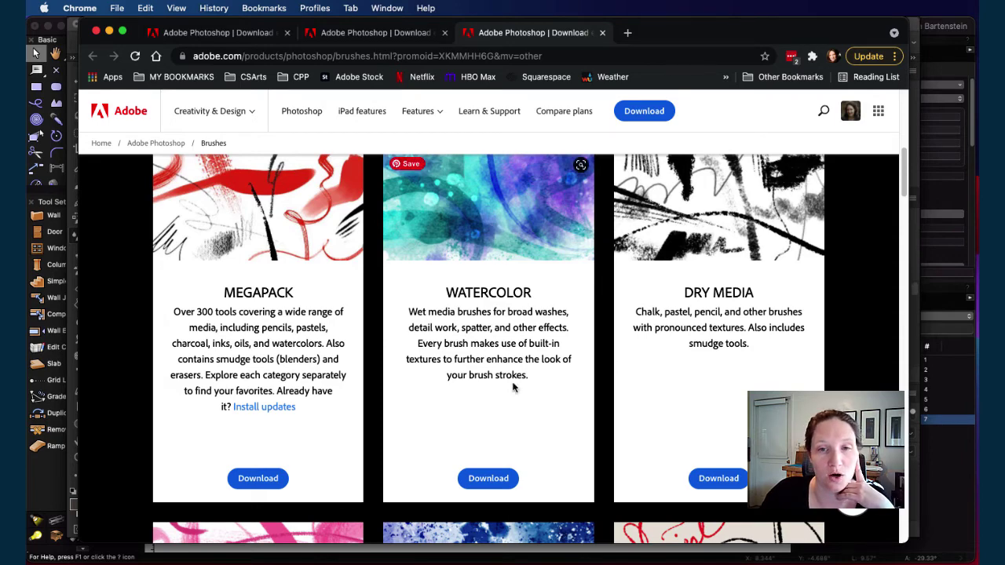
scroll(511, 394, "down", 6)
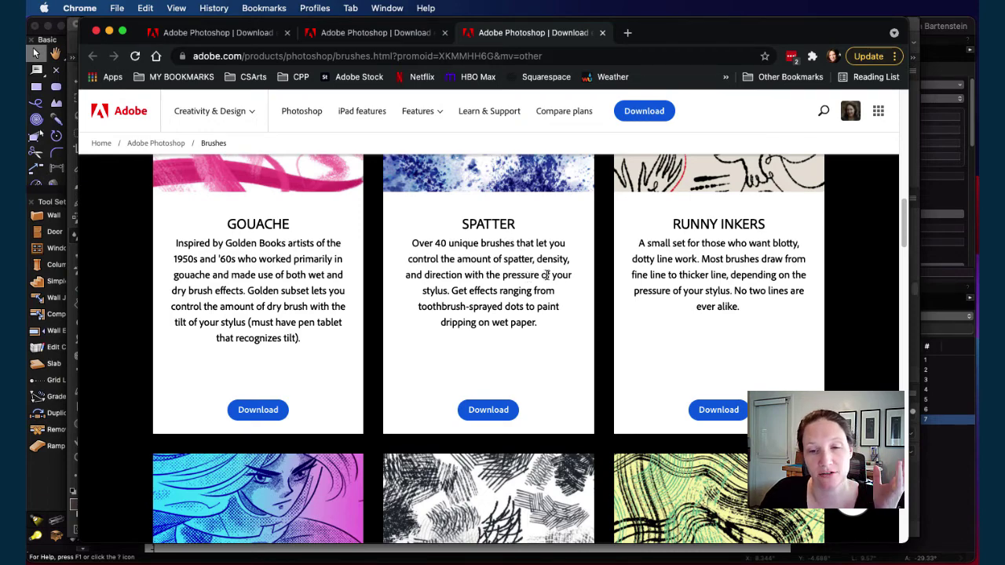
scroll(532, 265, "down", 15)
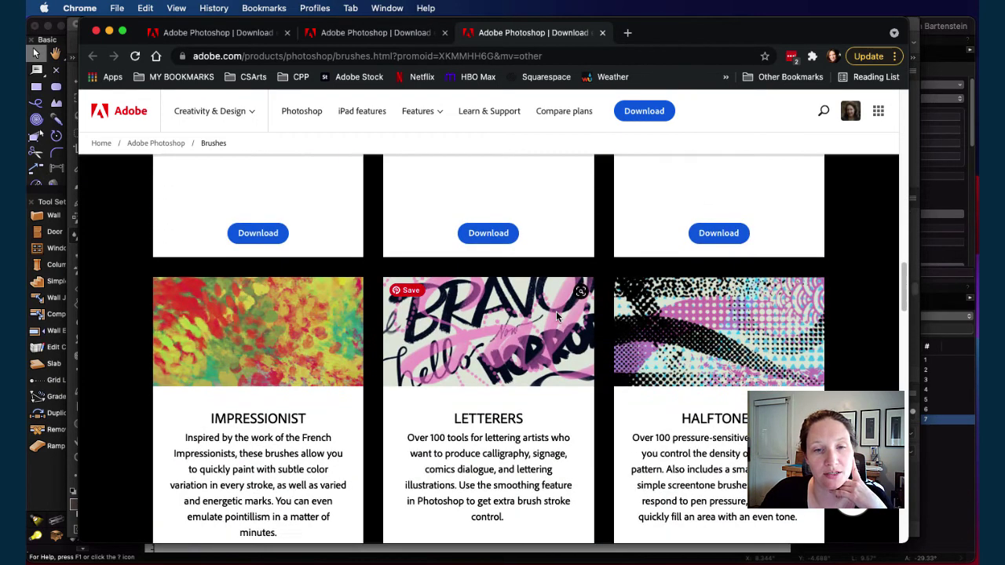
scroll(556, 316, "down", 5)
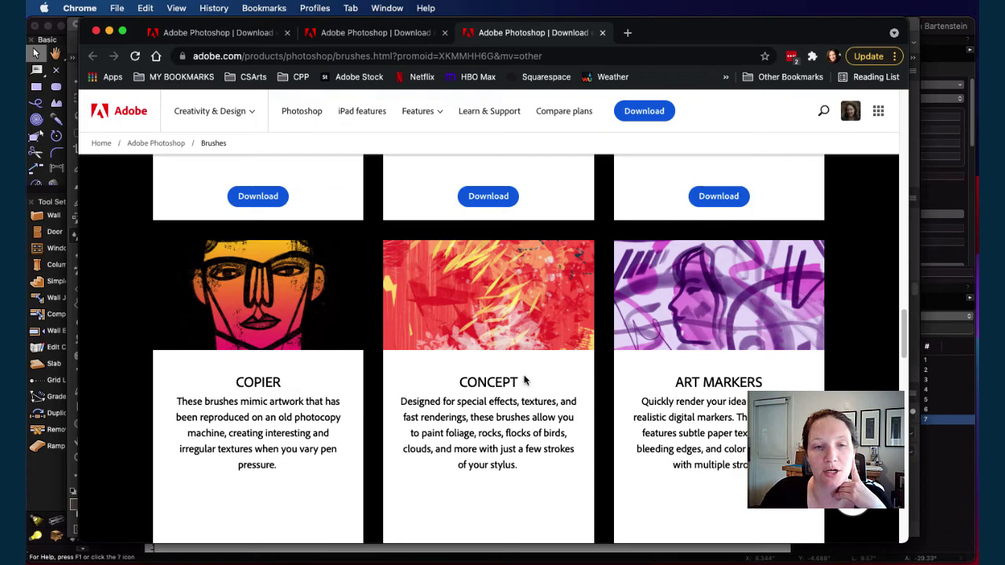
scroll(487, 380, "up", 20)
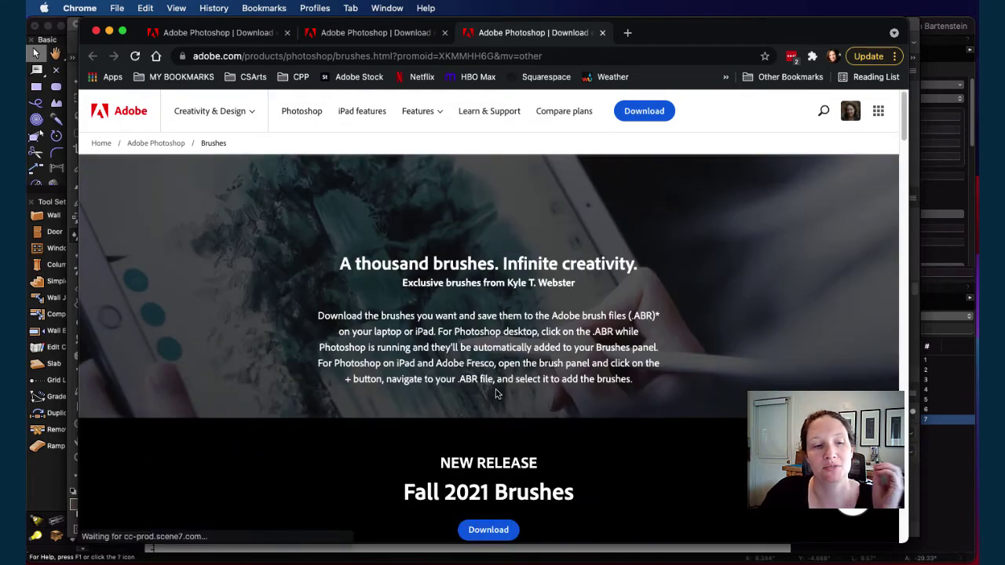
left_click(109, 33)
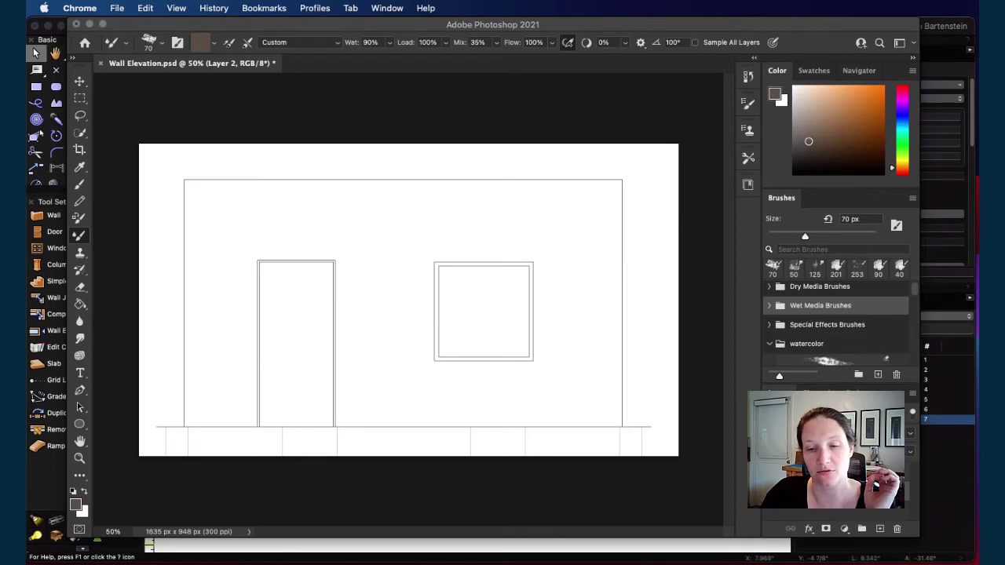
- Switch to Finder and open spatter_brushes.abr from the Downloads folder with Photoshop to load the brush set
key("super+Tab")
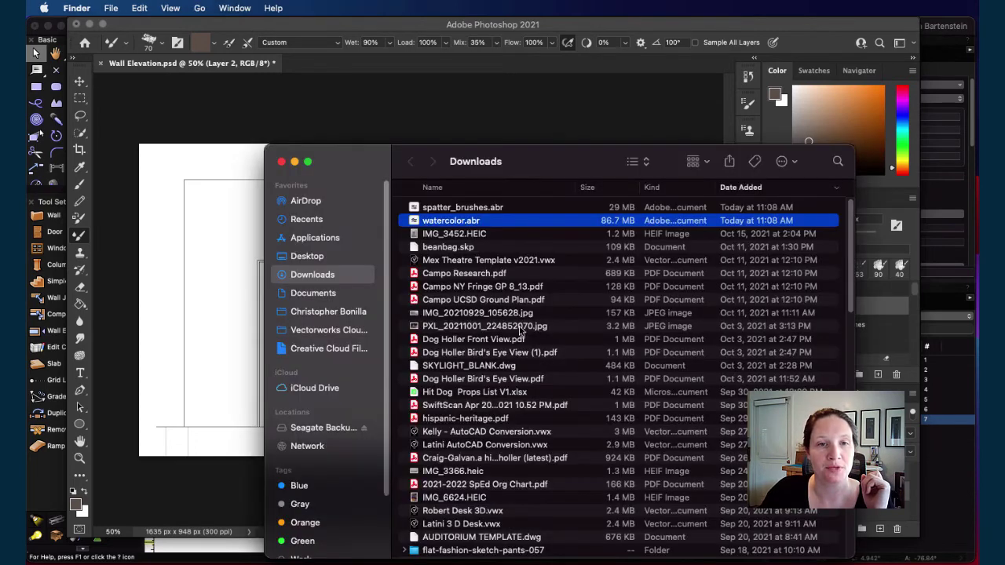
left_click_drag(370, 168, 315, 85)
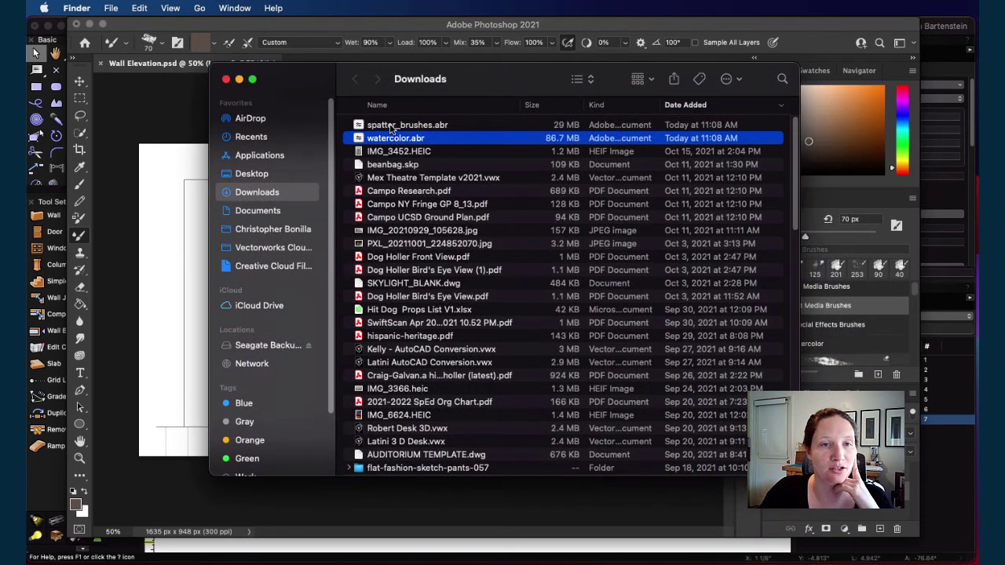
left_click(390, 126)
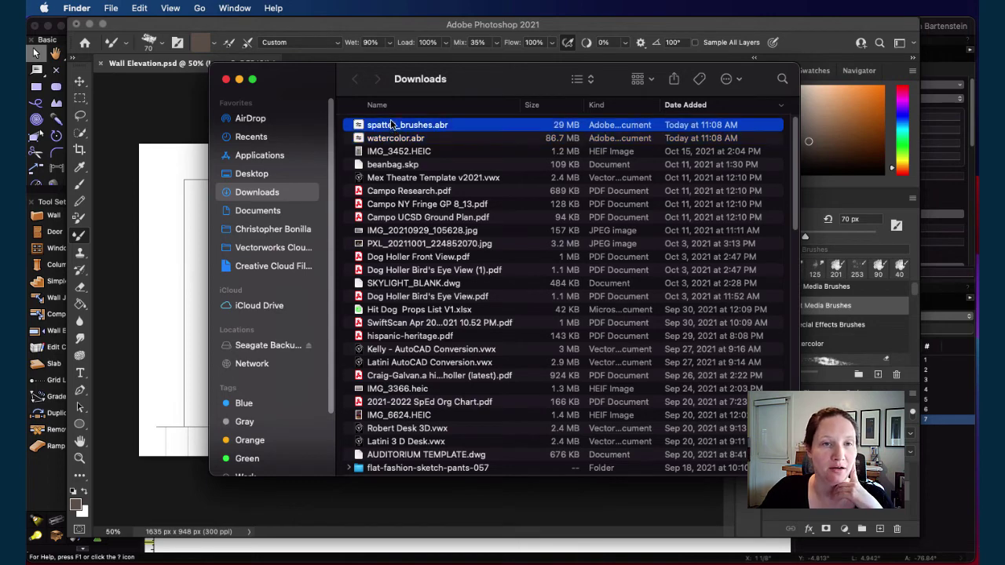
right_click(388, 128)
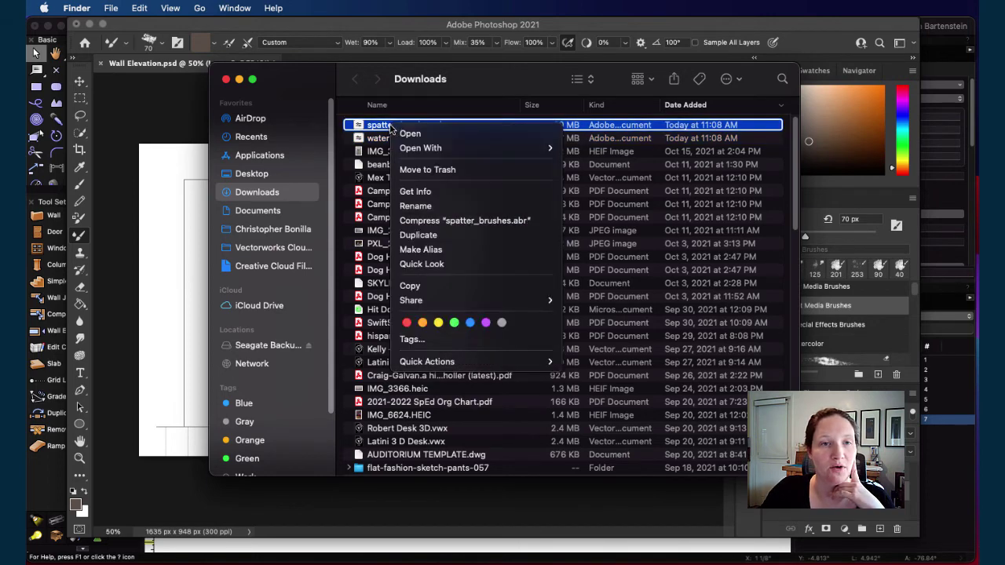
mouse_move(438, 149)
left_click(604, 149)
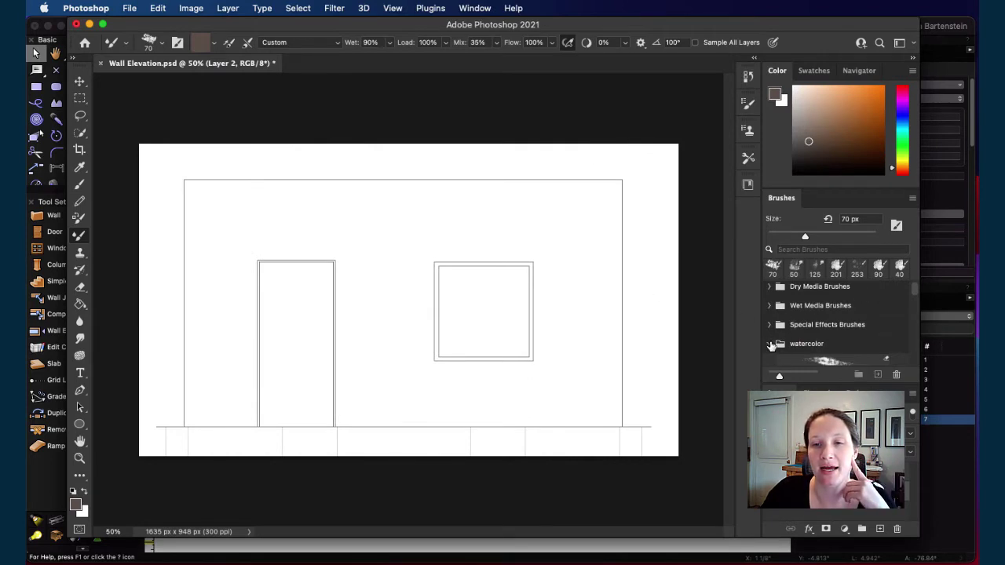
- Collapse the watercolor brush group, expand the spatter_brushes group and look through its brushes
left_click(777, 343)
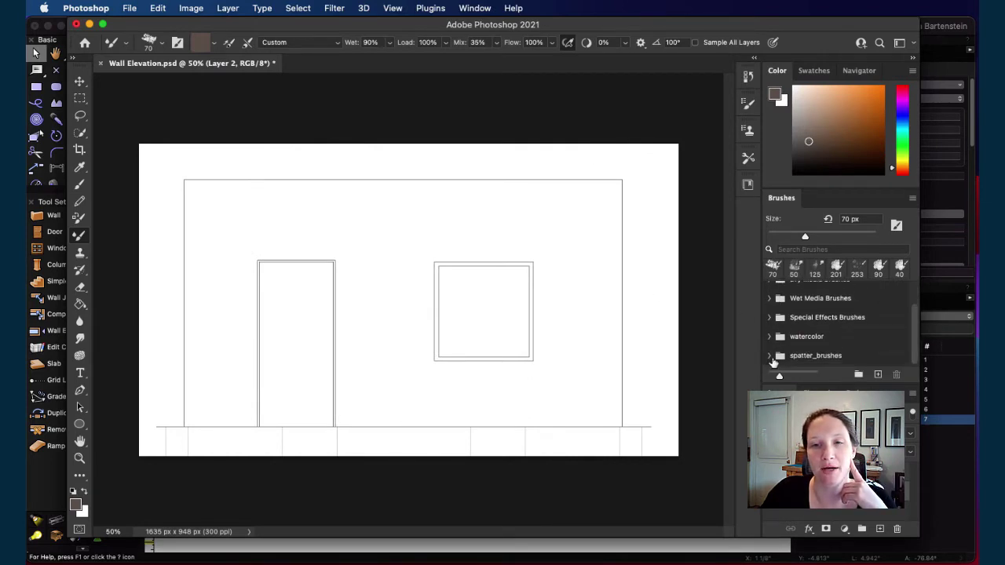
left_click(770, 358)
scroll(824, 329, "down", 3)
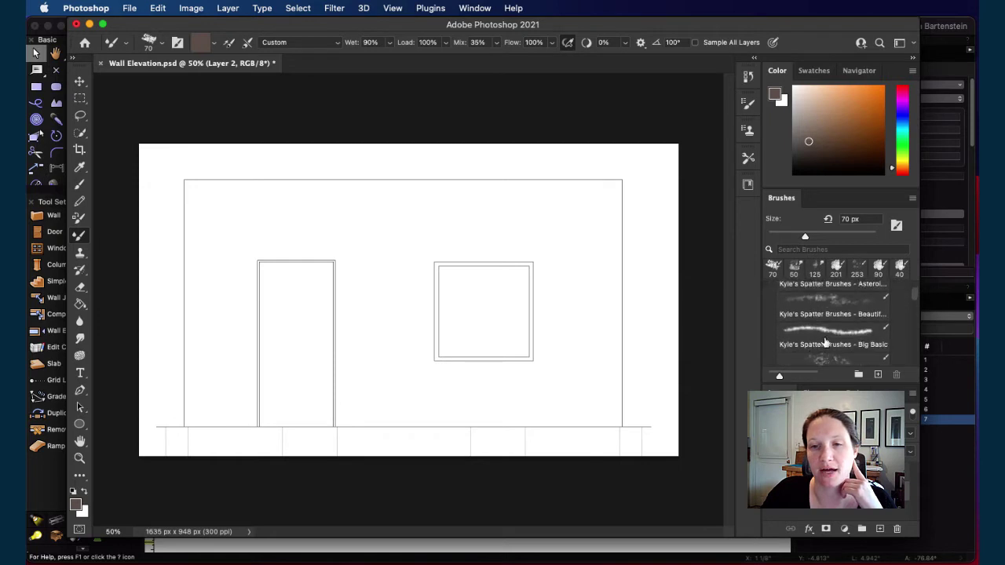
scroll(817, 345, "up", 5)
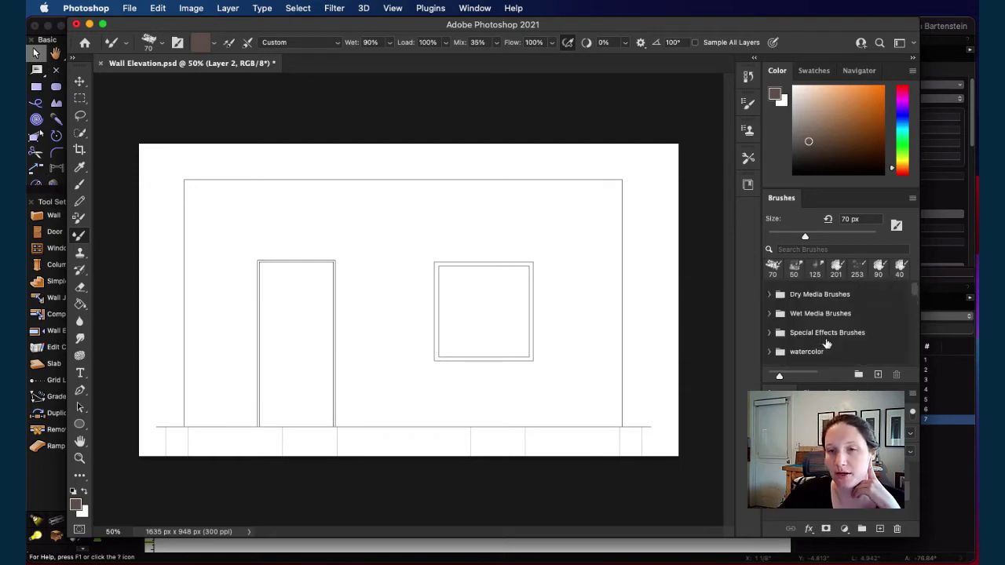
- Collapse the spatter_brushes group and fill the painting layer with a light taupe base color using the Paint Bucket
scroll(782, 347, "down", 1)
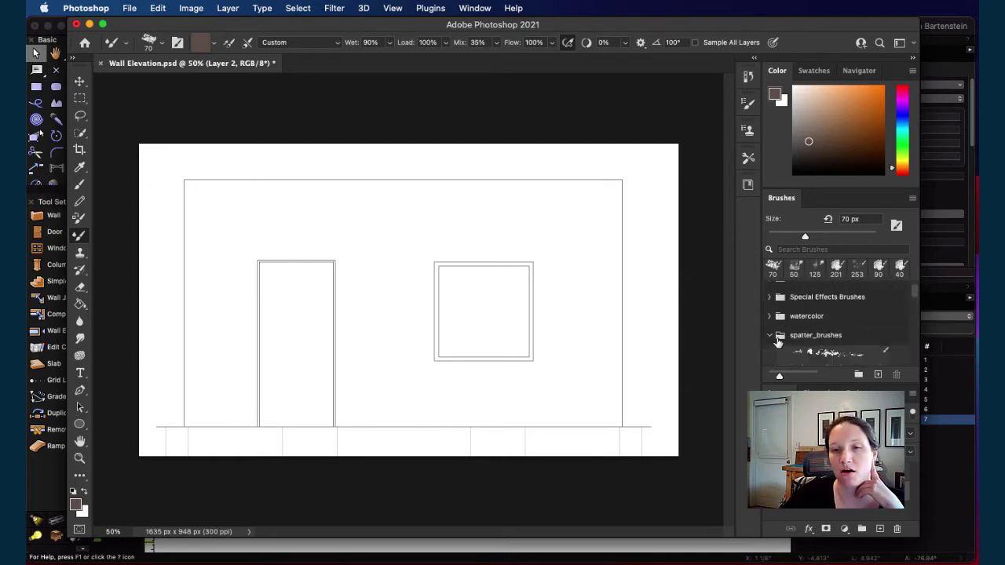
left_click(771, 337)
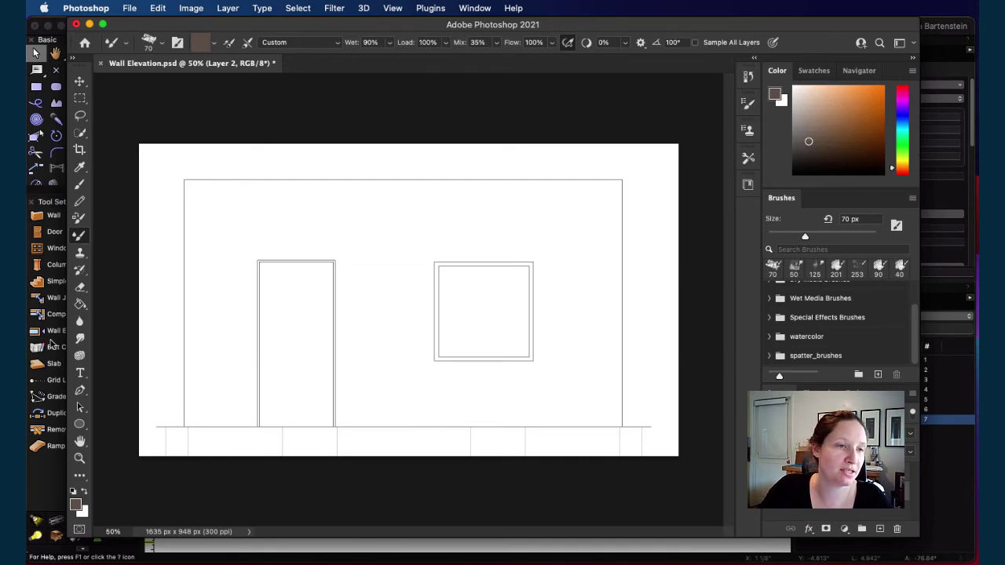
left_click(79, 305)
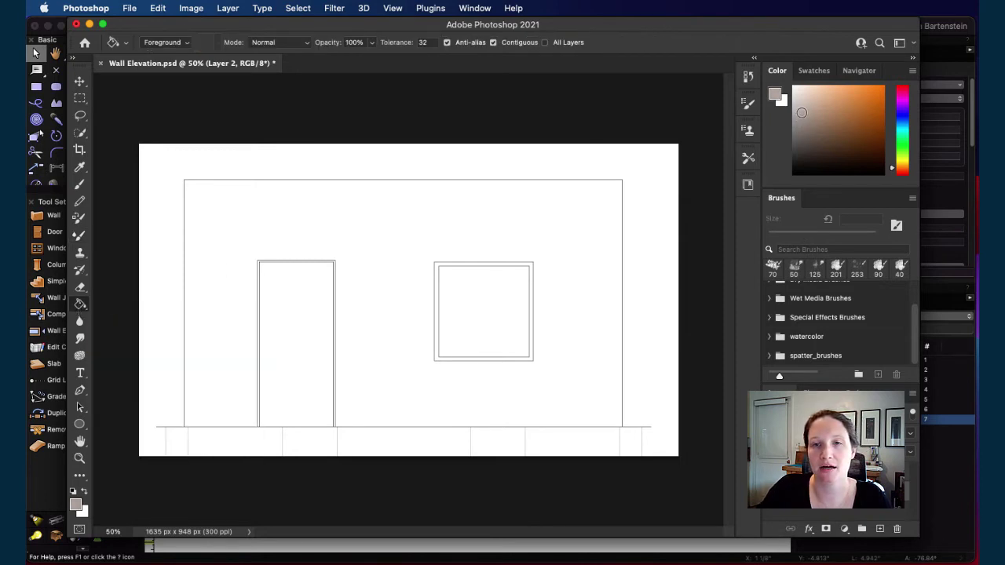
left_click(393, 222)
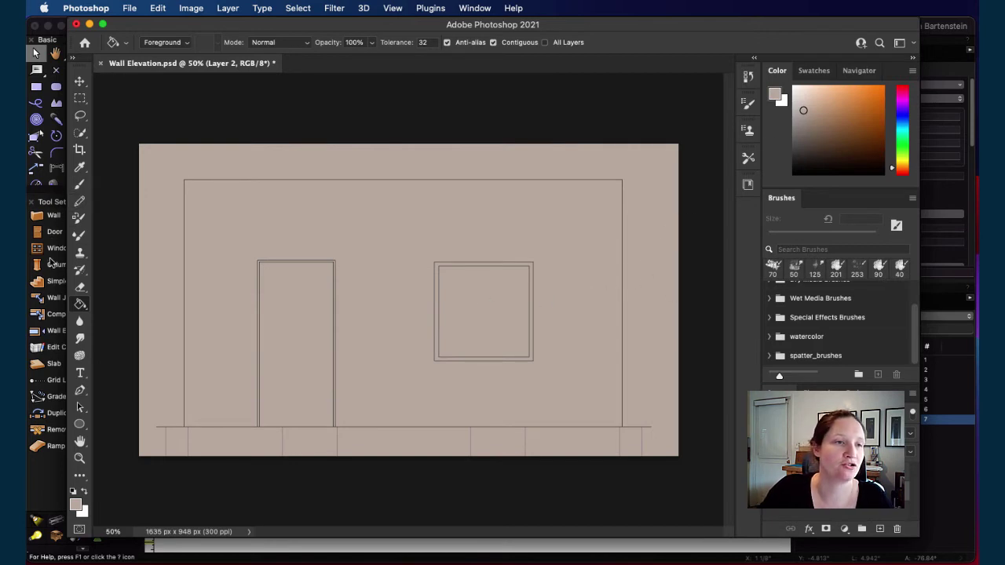
- Activate the Mixer Brush, expand the watercolor brush group, and widen the window and the panel column
left_click(80, 236)
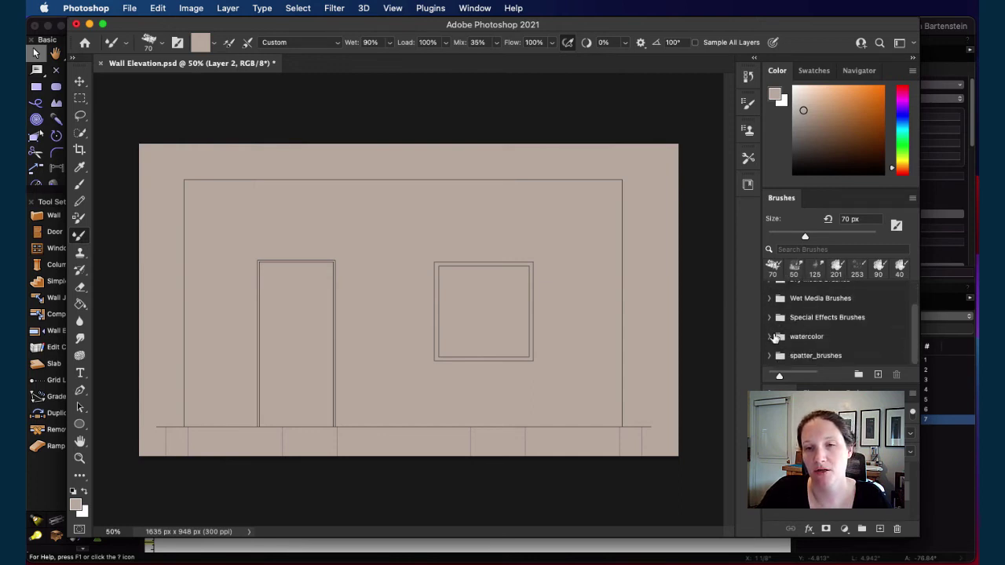
left_click(773, 336)
scroll(824, 323, "down", 2)
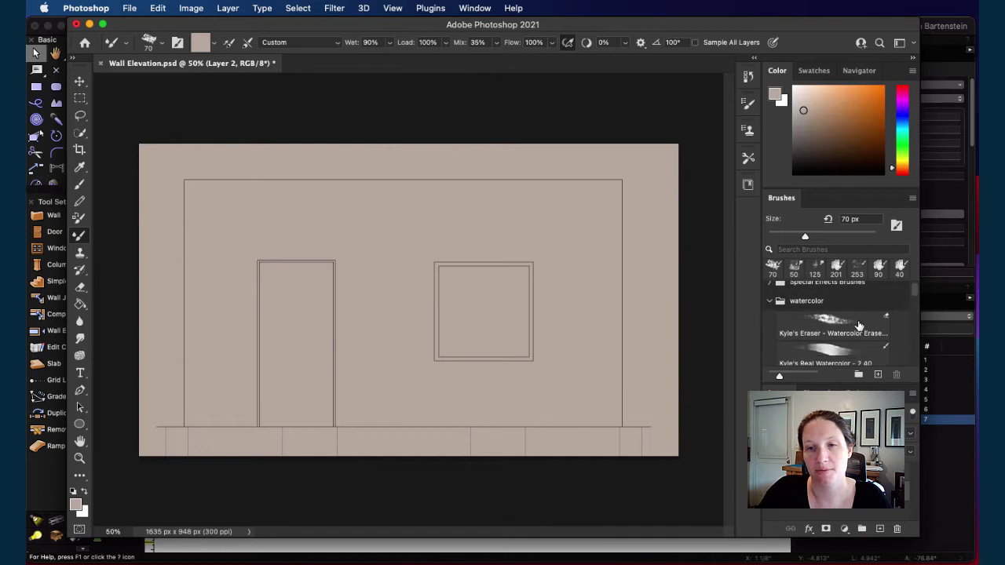
scroll(859, 325, "down", 5)
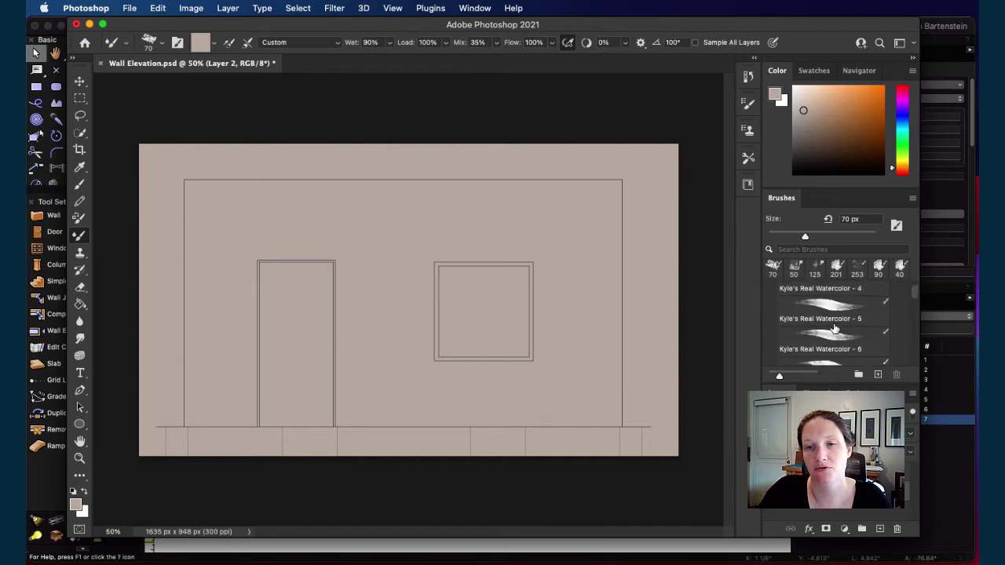
scroll(835, 330, "down", 6)
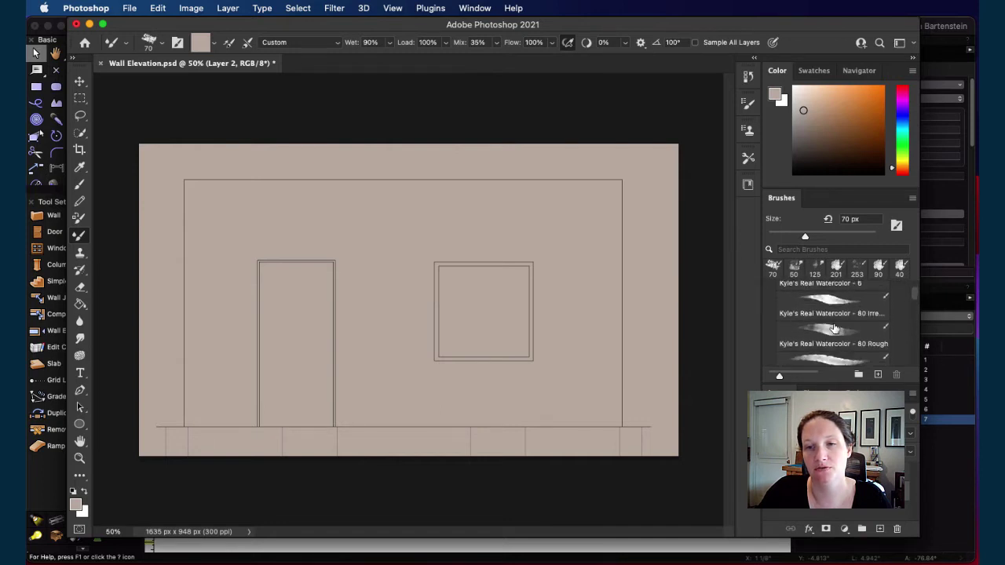
double_click(918, 326)
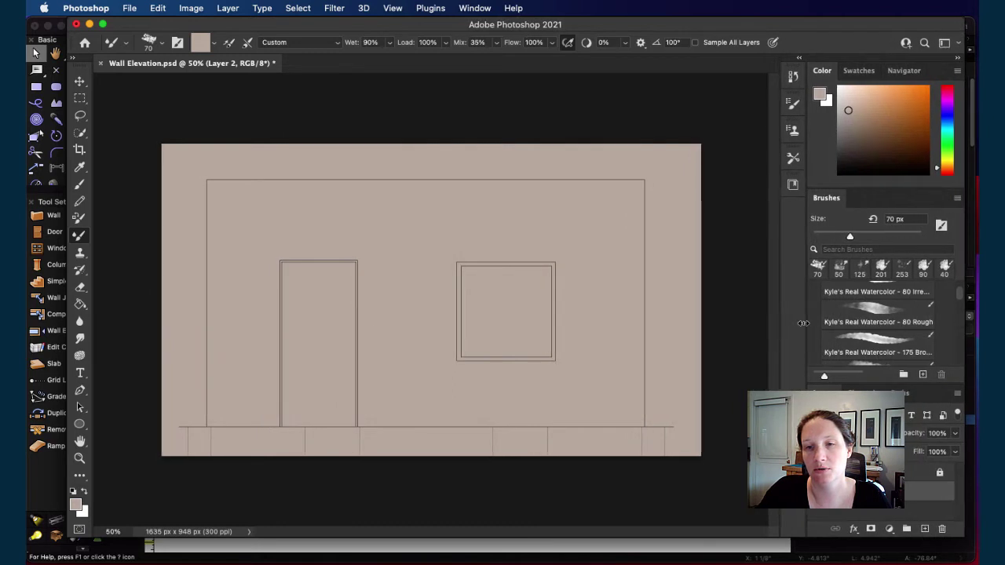
left_click_drag(803, 323, 732, 330)
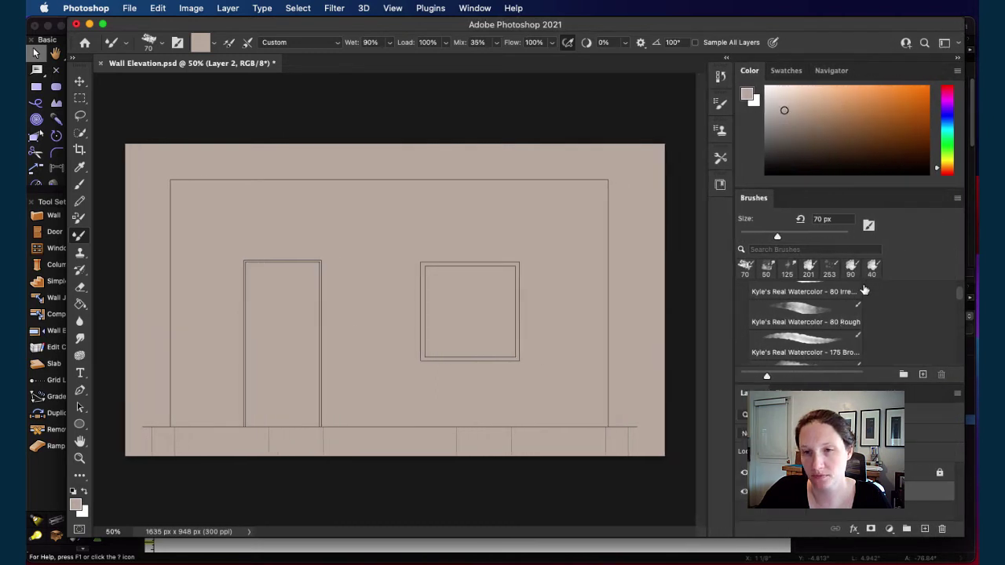
- Paint a light peach wash over the whole elevation with the Kyle's Real Watercolor - 500 Giant brush
scroll(801, 294, "down", 5)
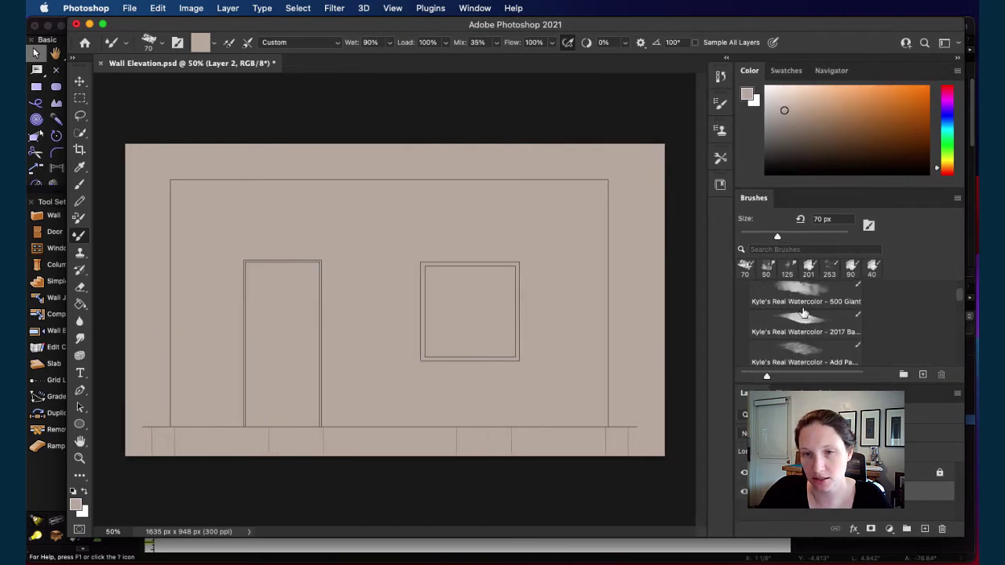
left_click(801, 294)
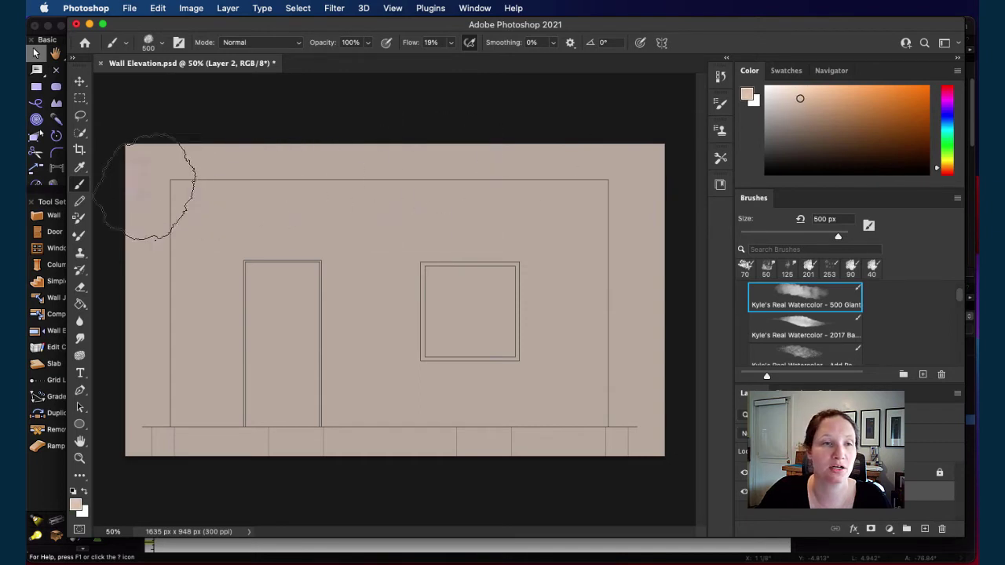
mouse_move(146, 191)
left_mouse_down()
mouse_move(206, 167)
mouse_move(429, 195)
mouse_move(361, 191)
mouse_move(651, 191)
mouse_move(599, 203)
mouse_move(560, 426)
mouse_move(399, 386)
mouse_move(175, 352)
mouse_move(238, 390)
mouse_move(364, 247)
mouse_move(359, 314)
mouse_move(617, 236)
mouse_move(688, 339)
left_mouse_up()
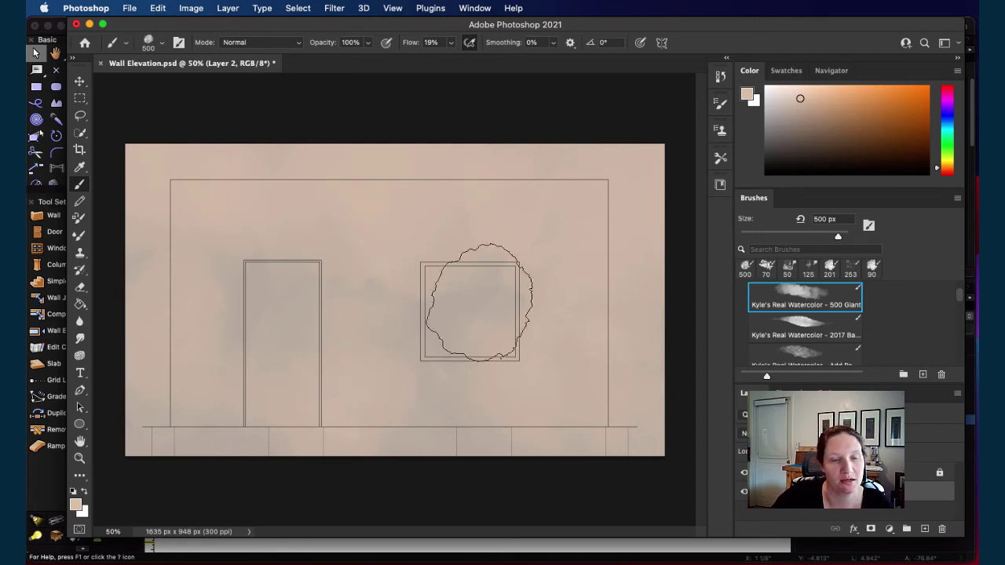
- Choose the 131 px Kyle's Real Watercolor - Add Pa... brush, try peach strokes along the wall's upper edge, and undo them
left_click(801, 354)
mouse_move(588, 175)
left_mouse_down()
mouse_move(554, 198)
mouse_move(565, 184)
mouse_move(358, 164)
mouse_move(202, 179)
mouse_move(369, 192)
left_mouse_up()
mouse_move(200, 182)
left_mouse_down()
mouse_move(148, 236)
mouse_move(118, 339)
left_mouse_up()
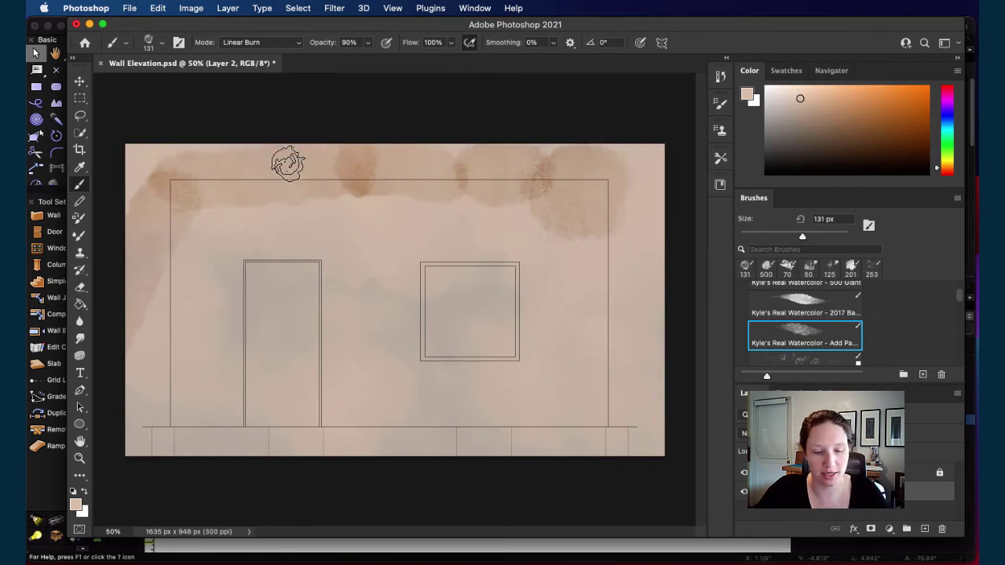
key("super+z")
key("super+z")
key("super+z")
key("super+z")
key("super+z")
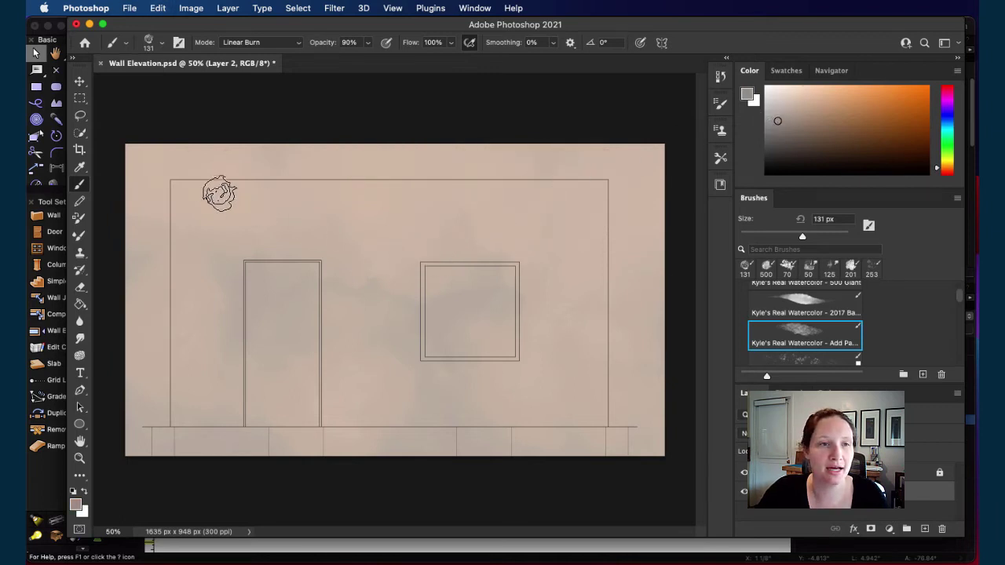
- Paint warm gray shading along the wall's upper edge and corners and around the door and the window
mouse_move(149, 242)
left_mouse_down()
mouse_move(161, 161)
mouse_move(150, 221)
mouse_move(164, 193)
mouse_move(230, 166)
mouse_move(593, 183)
mouse_move(625, 281)
mouse_move(620, 210)
mouse_move(418, 141)
left_mouse_up()
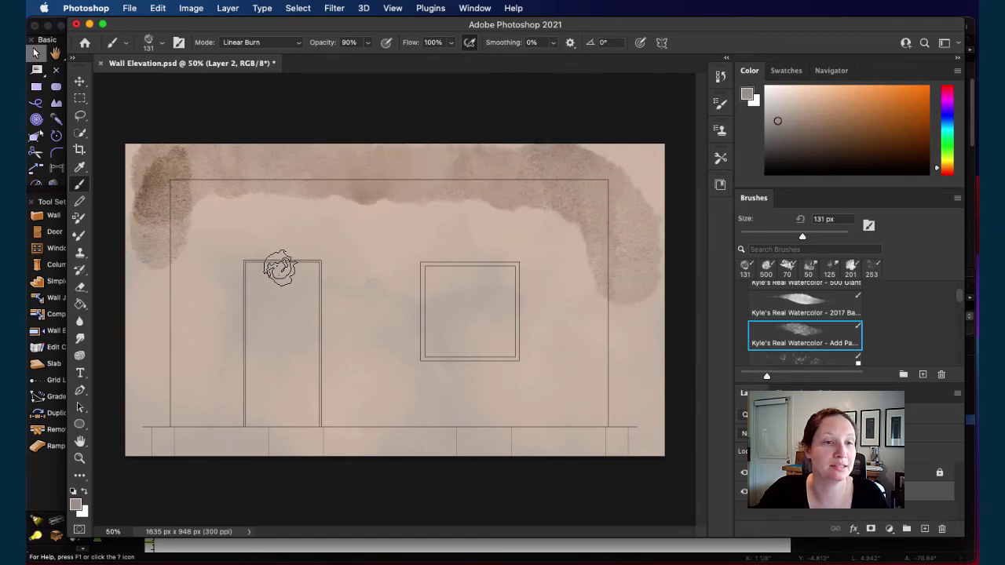
mouse_move(242, 269)
left_mouse_down()
mouse_move(251, 310)
mouse_move(240, 431)
mouse_move(251, 273)
mouse_move(285, 274)
mouse_move(305, 302)
mouse_move(298, 386)
mouse_move(291, 314)
mouse_move(303, 269)
mouse_move(338, 275)
left_mouse_up()
mouse_move(472, 291)
left_mouse_down()
mouse_move(441, 270)
mouse_move(427, 310)
mouse_move(434, 351)
mouse_move(503, 342)
mouse_move(505, 289)
mouse_move(494, 275)
mouse_move(462, 288)
left_mouse_up()
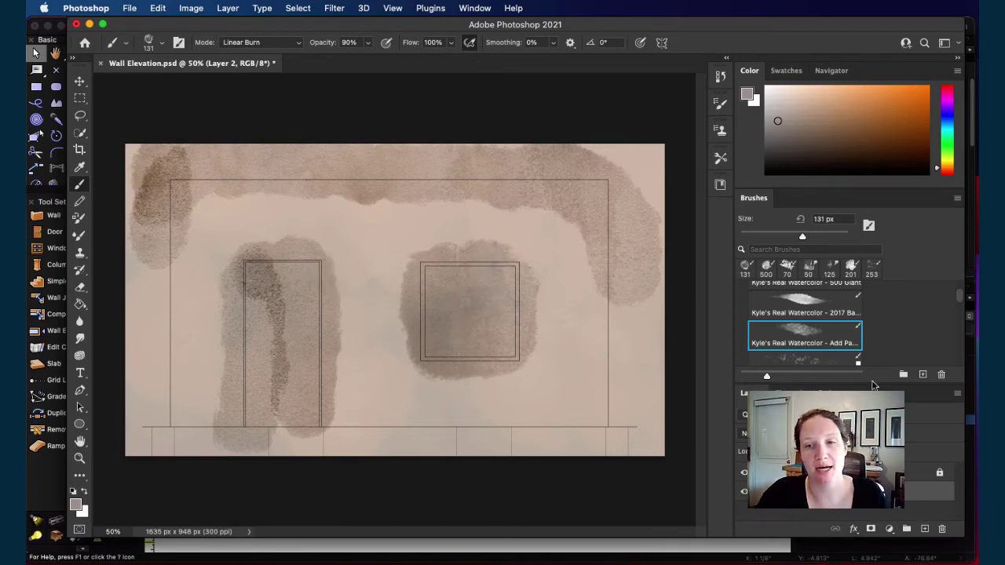
- Expand the Wet Media Brushes group and choose Kyle's Paintbox - Wet Blender 50
scroll(817, 314, "up", 10)
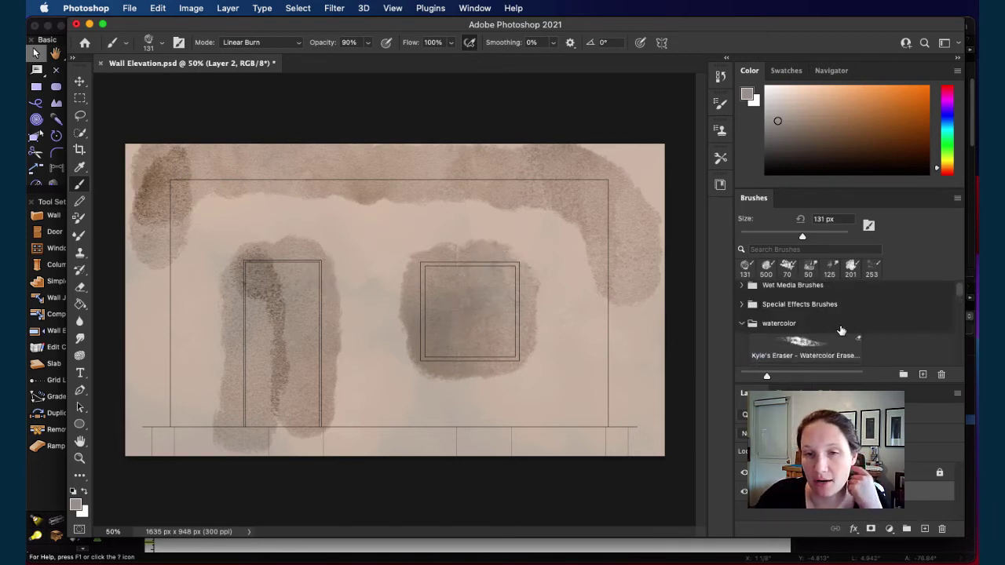
scroll(787, 330, "up", 2)
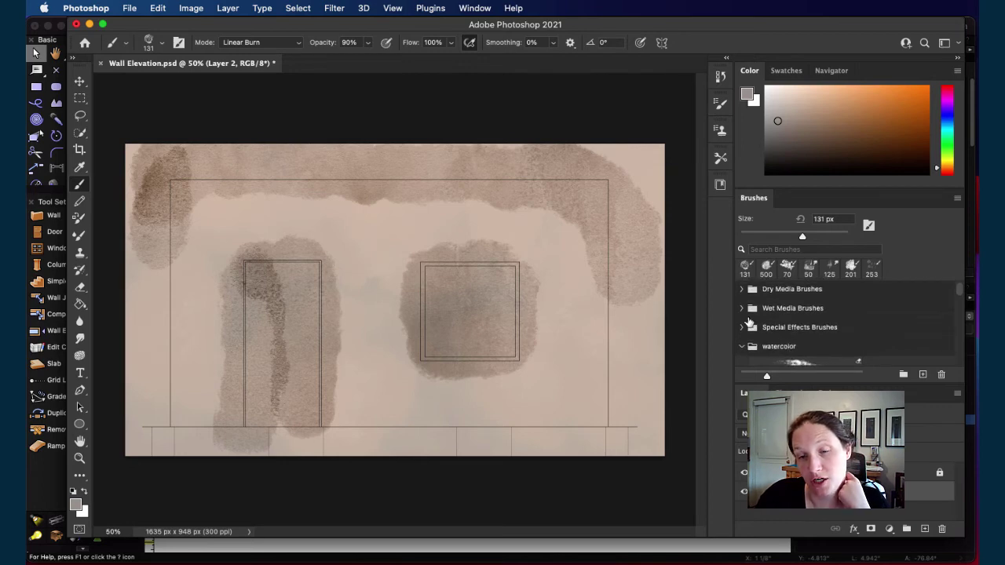
left_click(741, 309)
scroll(804, 346, "down", 3)
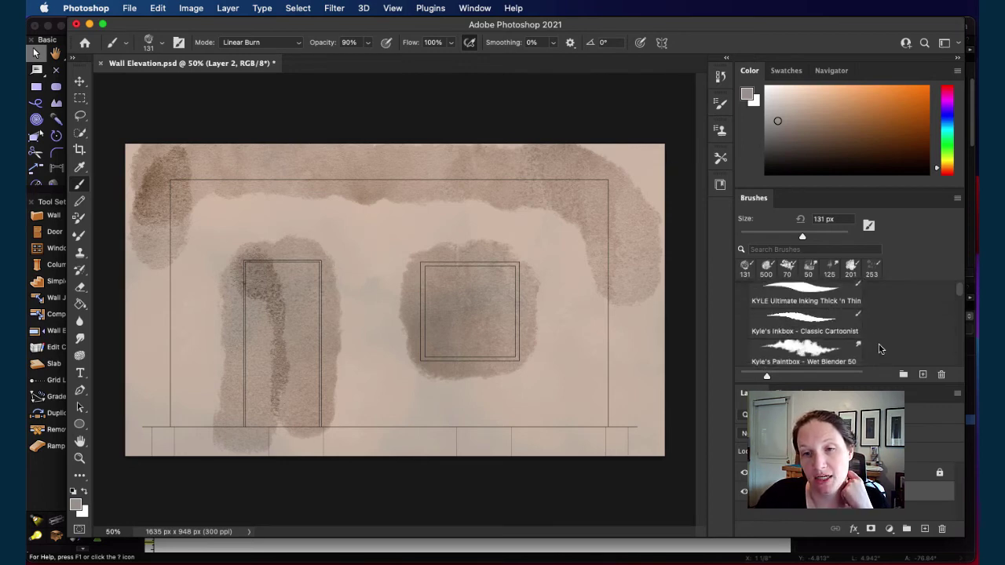
left_click(802, 342)
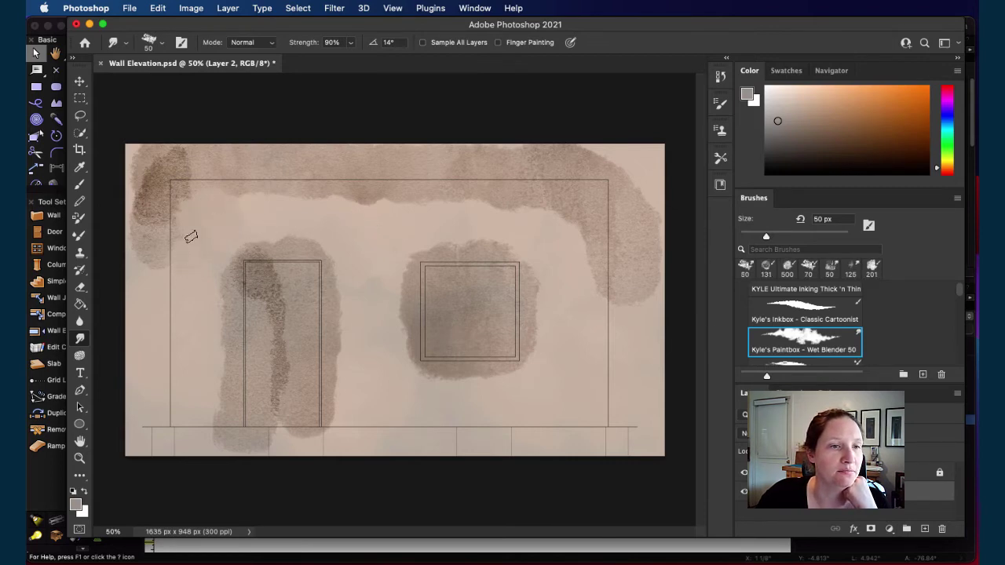
- Reduce the blender to 20 px and smudge the lower edge of the shading band along the top of the wall
key("bracketleft")
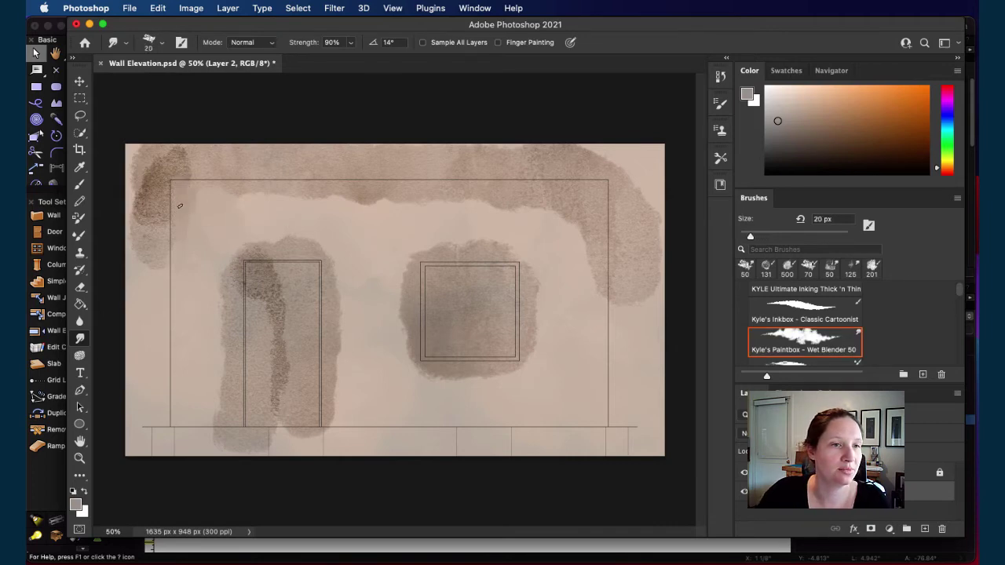
mouse_move(239, 206)
left_mouse_down()
mouse_move(306, 202)
mouse_move(238, 199)
mouse_move(329, 214)
mouse_move(350, 205)
mouse_move(313, 204)
mouse_move(336, 194)
mouse_move(412, 202)
mouse_move(366, 208)
mouse_move(436, 199)
mouse_move(506, 206)
left_mouse_up()
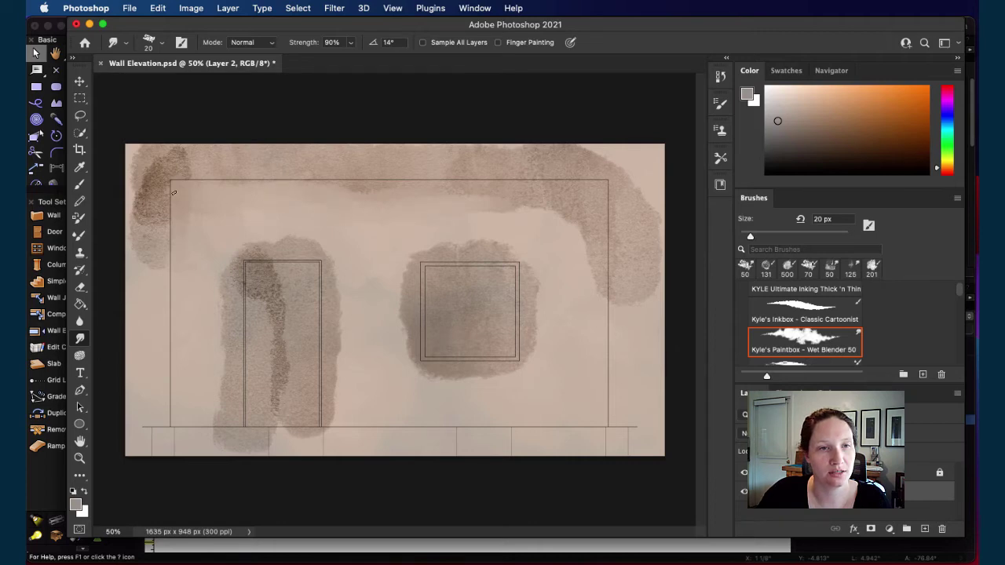
mouse_move(366, 190)
left_mouse_down()
mouse_move(317, 194)
mouse_move(363, 223)
left_mouse_up()
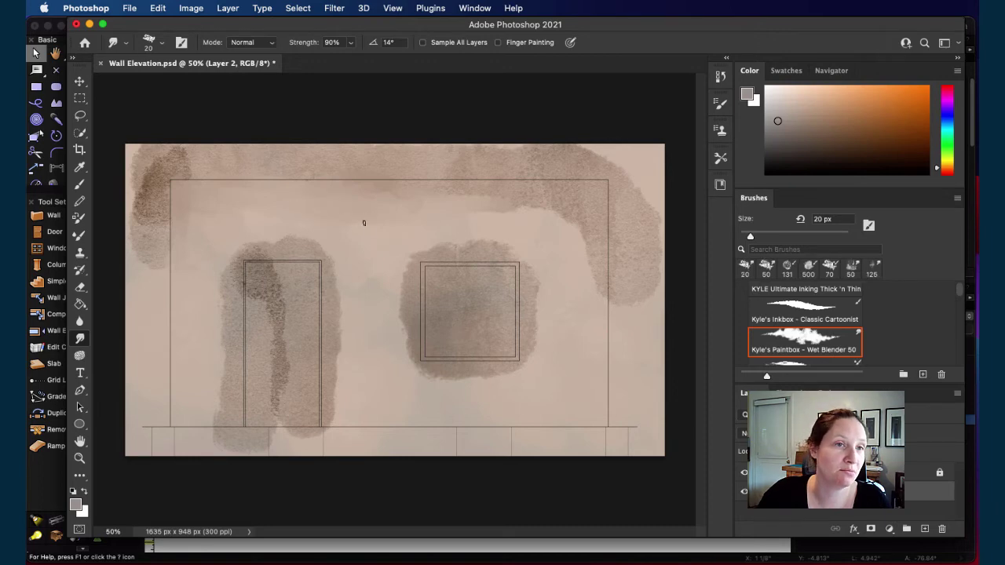
- Set the smudge strength to 35% and enlarge the blender brush to 50 px
left_click(350, 42)
left_click_drag(353, 58, 317, 58)
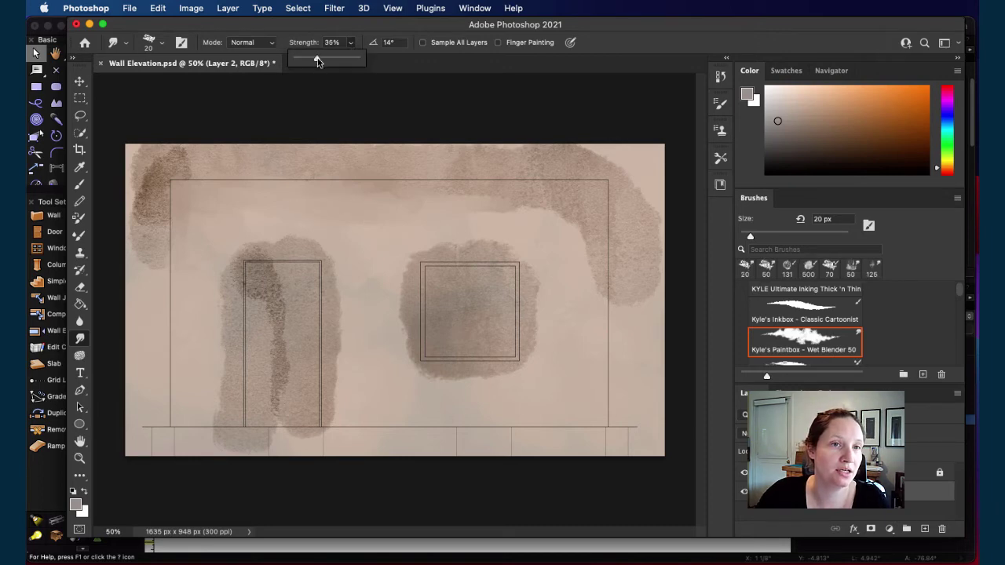
key("bracketright")
key("bracketright")
key("bracketright")
key("bracketright")
key("bracketright")
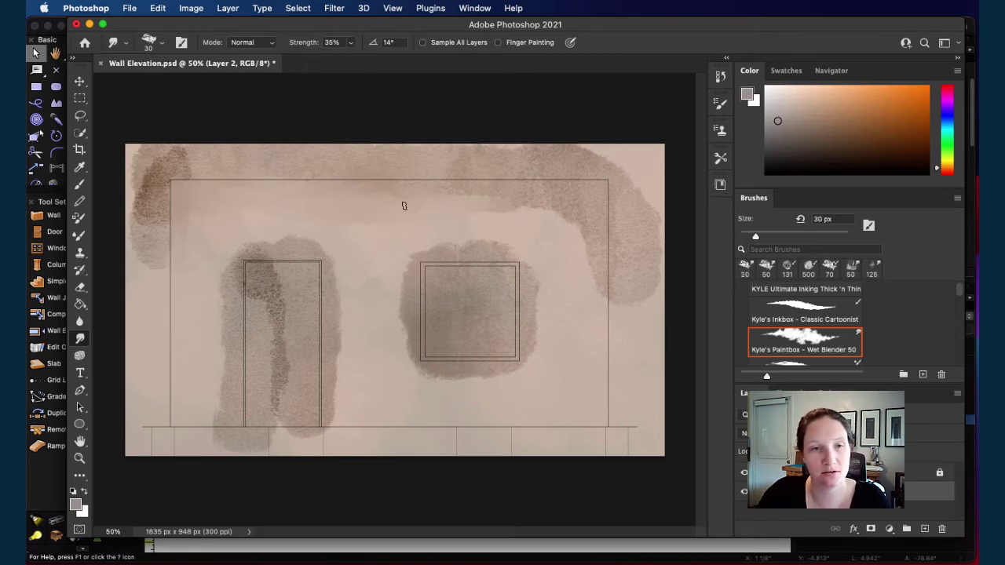
key("bracketright")
- Blend the lower edge of the upper shading and the shading around the window softly into the wall
left_click_drag(481, 222, 531, 222)
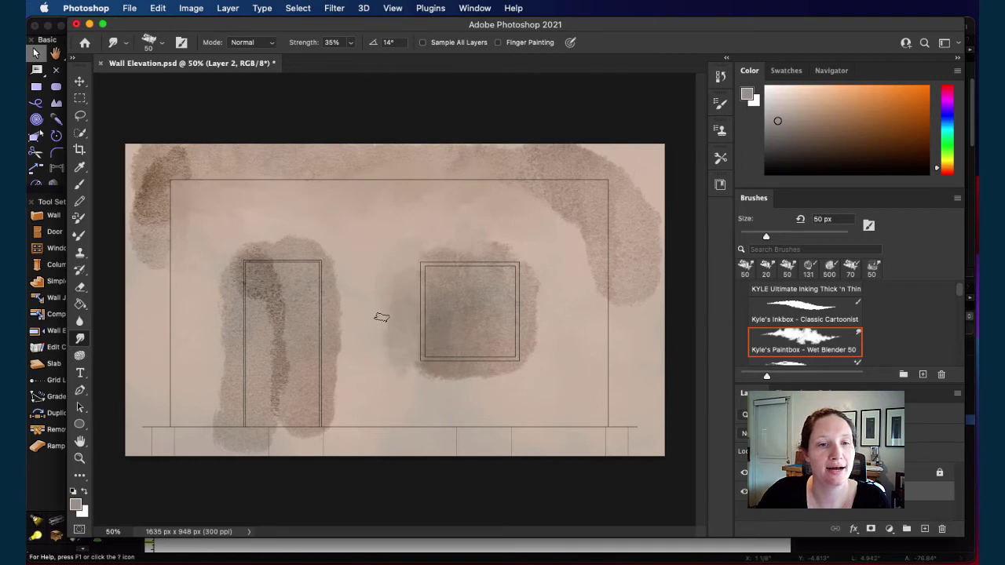
left_click_drag(397, 371, 503, 387)
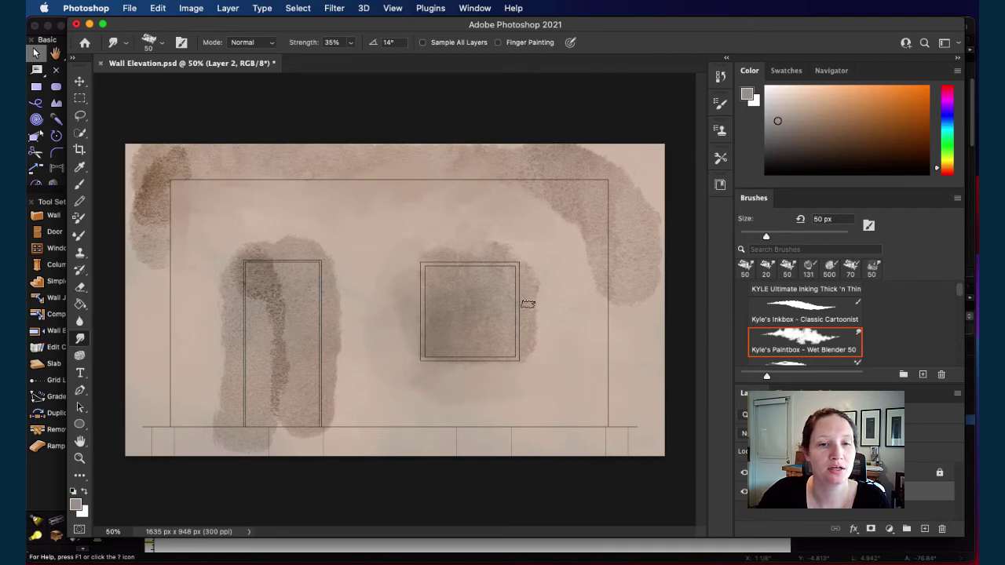
left_click_drag(524, 274, 525, 361)
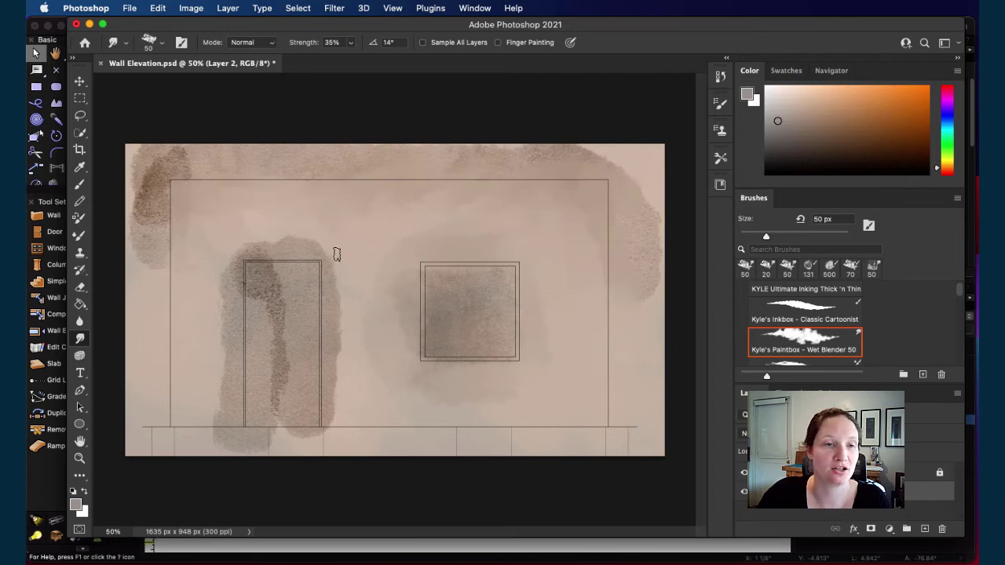
- Blend the shading on both sides of the door into the wall and undo the last stroke
left_click_drag(336, 251, 357, 278)
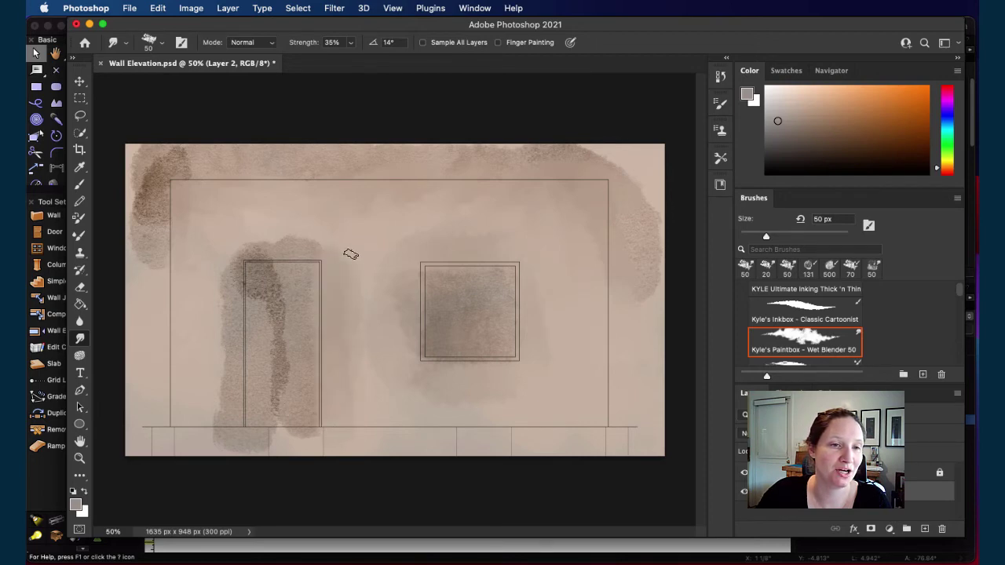
left_click_drag(222, 255, 210, 439)
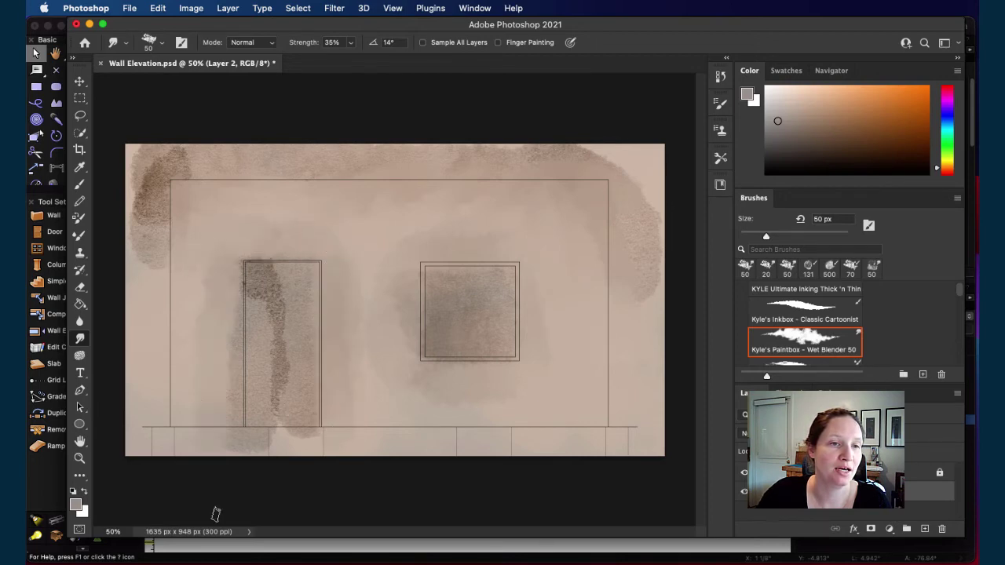
left_click_drag(217, 270, 240, 401)
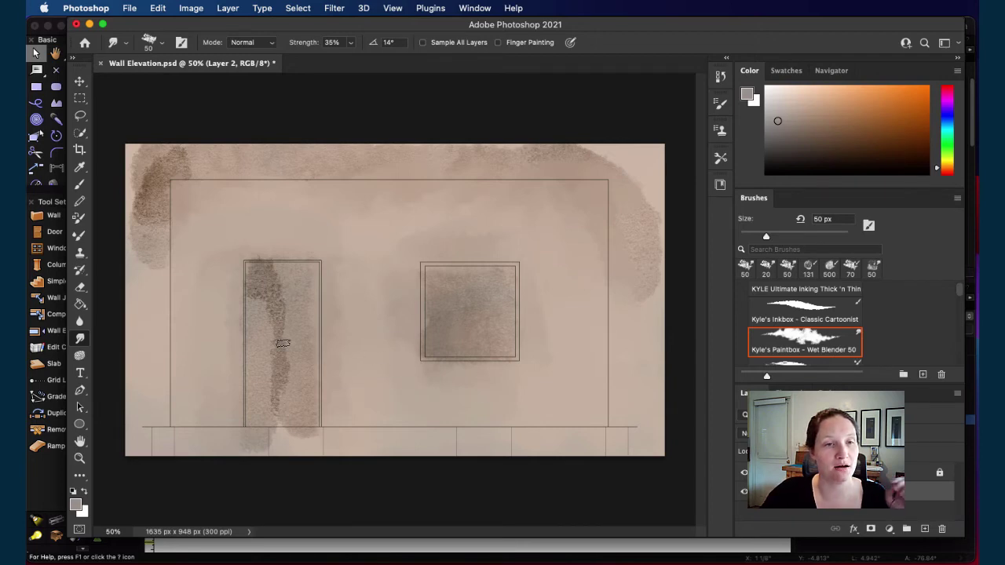
key("super+z")
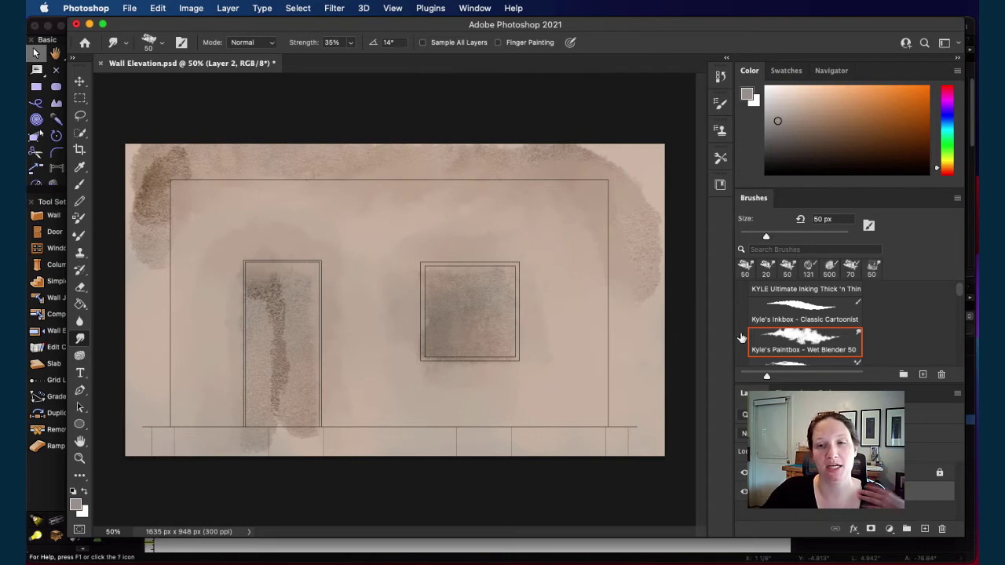
- Open the spatter_brushes set and select the brush Kyle's Spatter Brushes - Dots 1
scroll(803, 327, "down", 5)
scroll(810, 324, "down", 6)
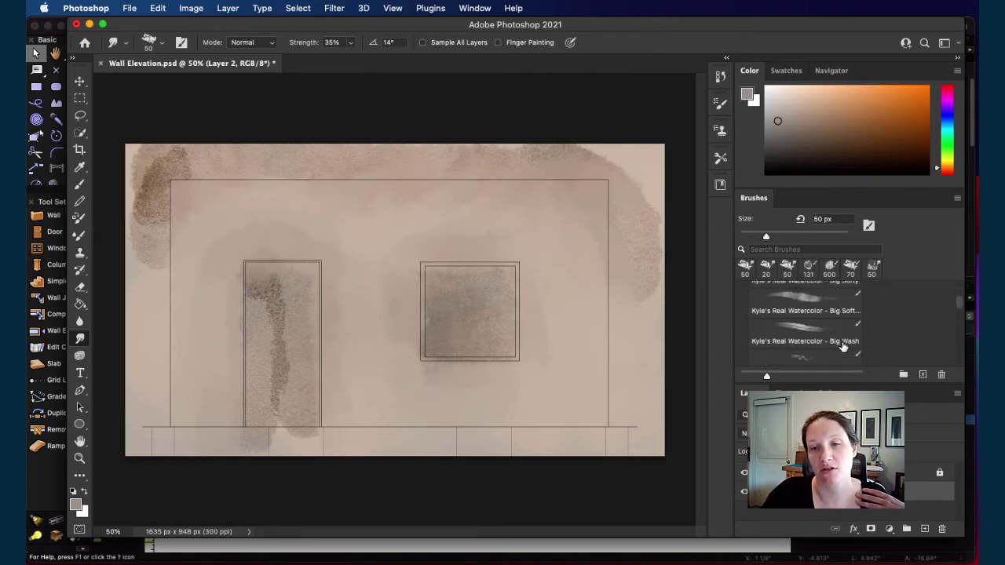
scroll(812, 346, "down", 6)
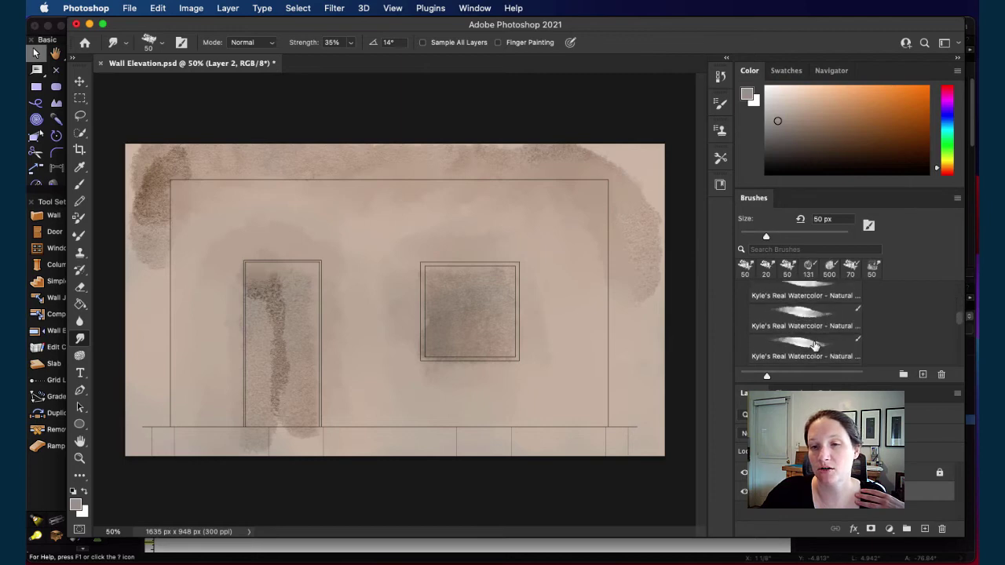
scroll(809, 345, "down", 5)
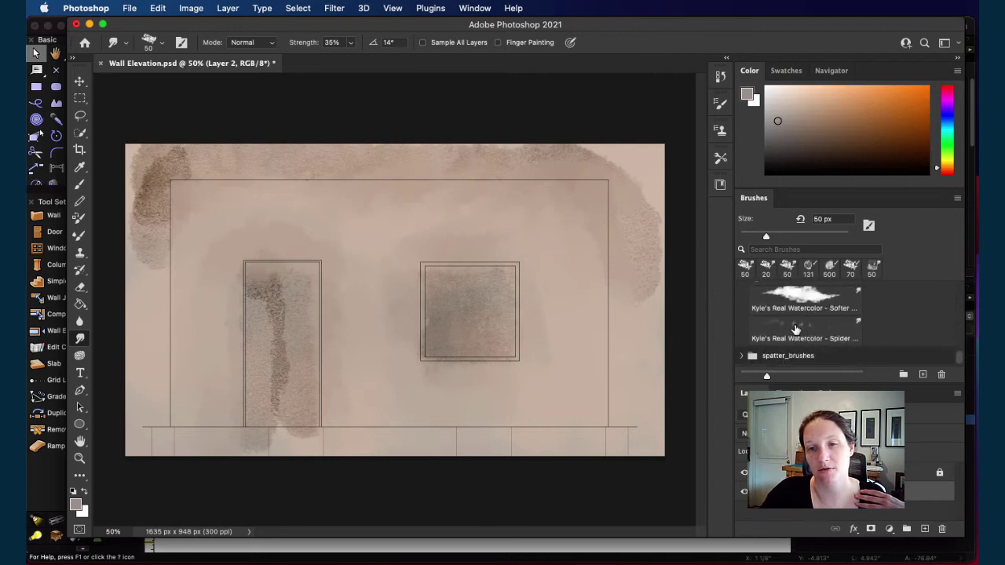
left_click(741, 356)
scroll(801, 344, "down", 3)
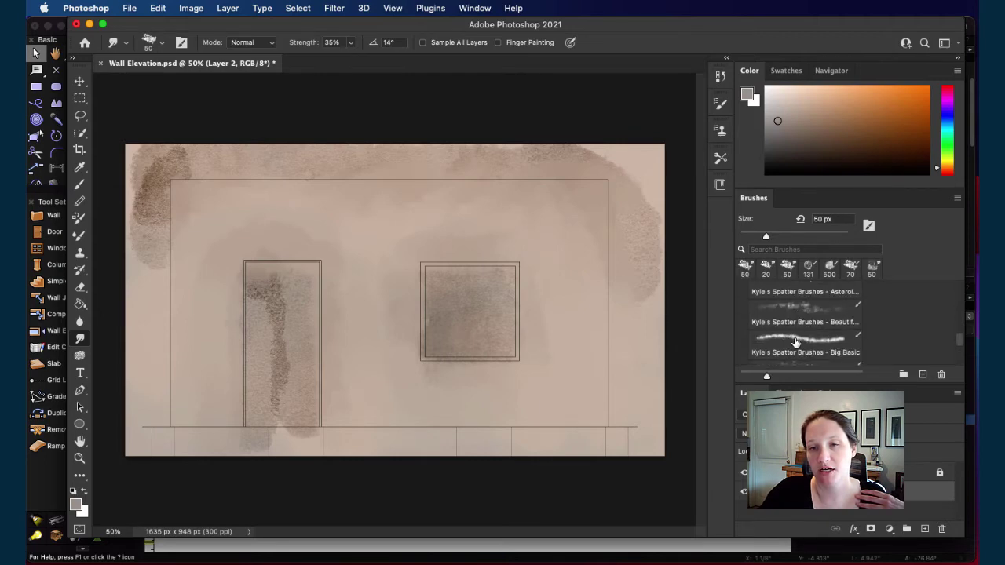
scroll(800, 330, "down", 2)
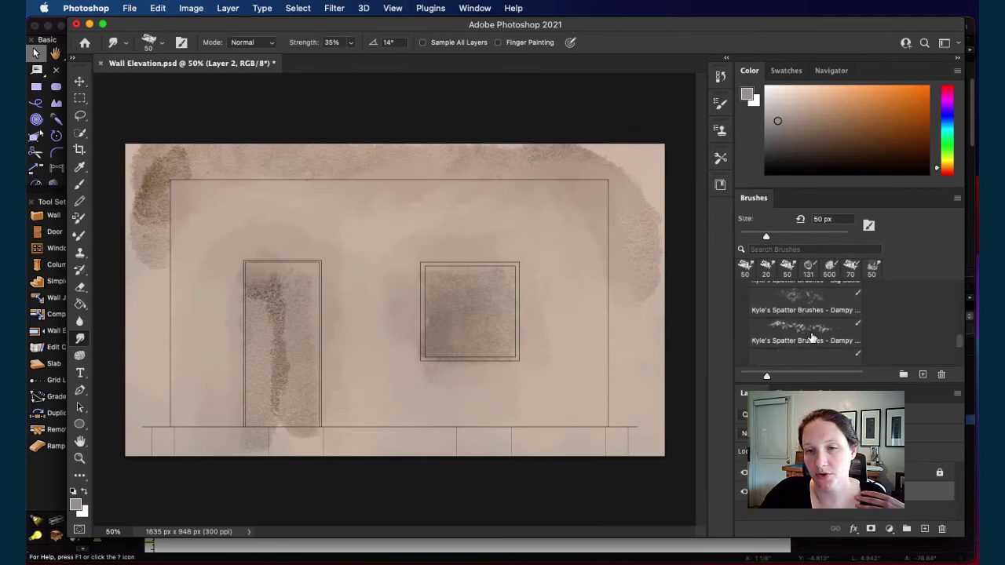
left_click(798, 326)
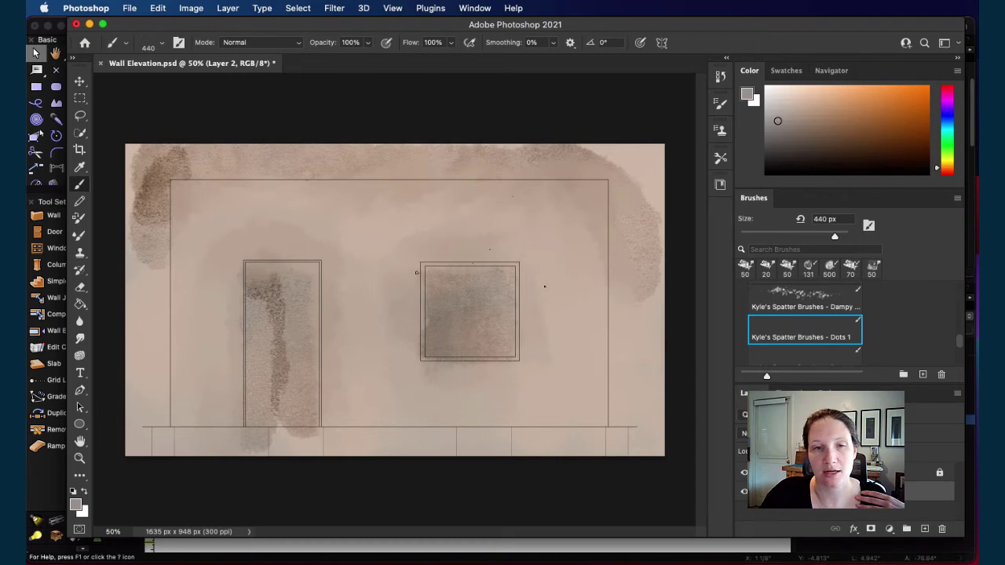
- Pick a light warm gray, try the Dots 1 brush on the wall and reduce its size to 90 px
left_click(772, 104)
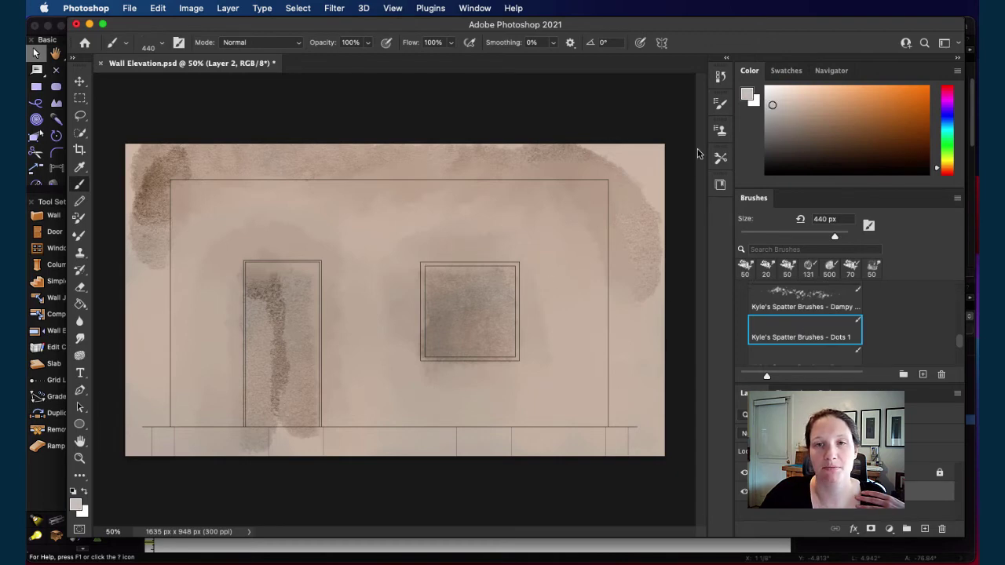
left_click(378, 267)
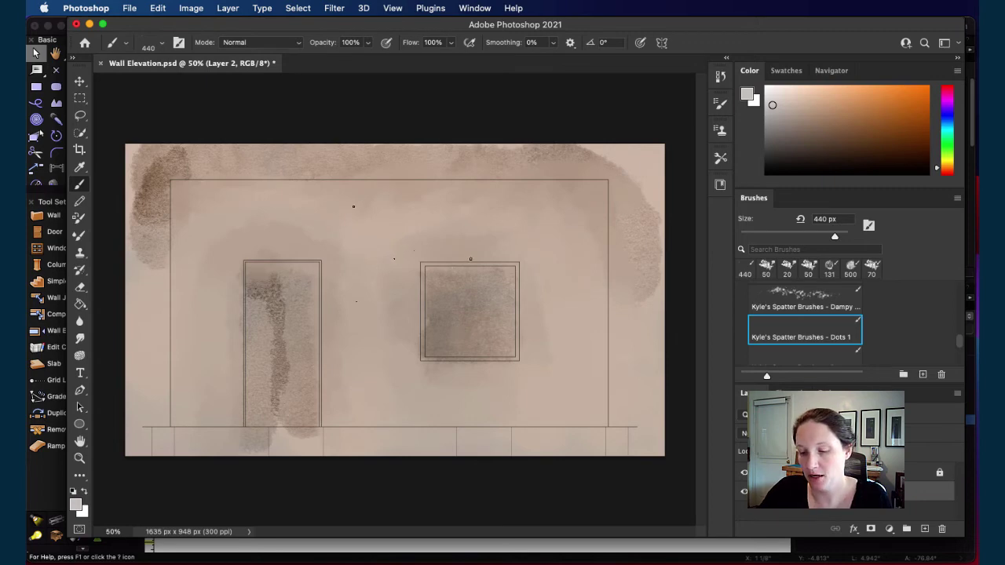
key("bracketleft")
key("bracketleft")
key("bracketleft")
key("bracketleft")
key("bracketleft")
key("bracketleft")
key("bracketleft")
key("bracketleft")
key("bracketleft")
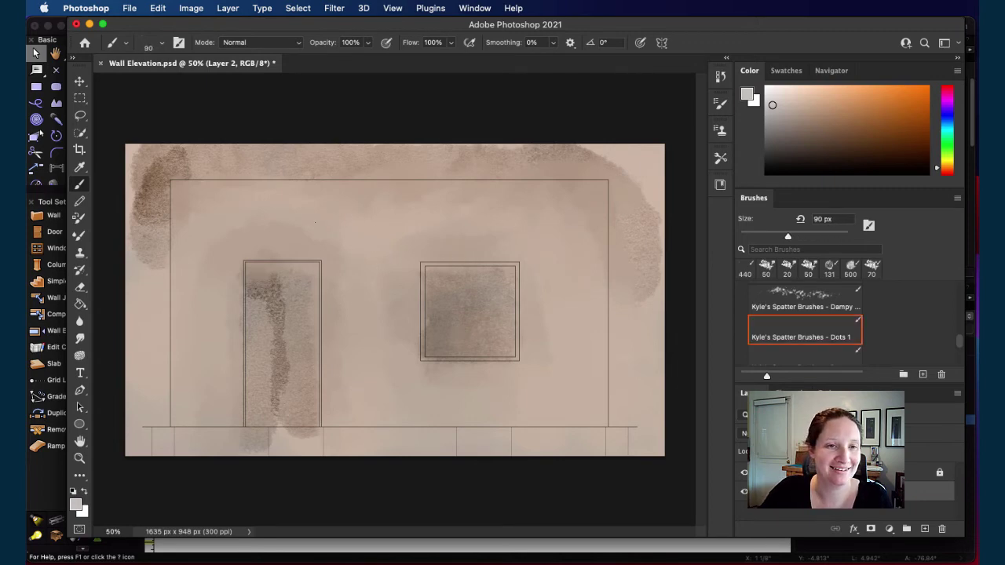
- Spatter light dots over the wall at 90 px and again with the brush enlarged to 175 px
left_click(230, 222)
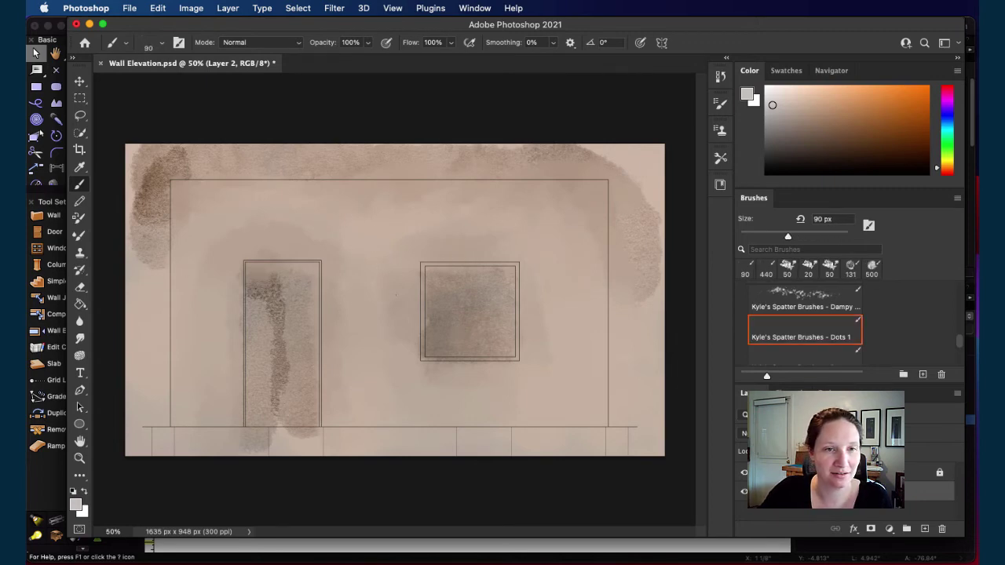
key("bracketright")
key("bracketright")
key("bracketright")
key("bracketright")
left_click(485, 374)
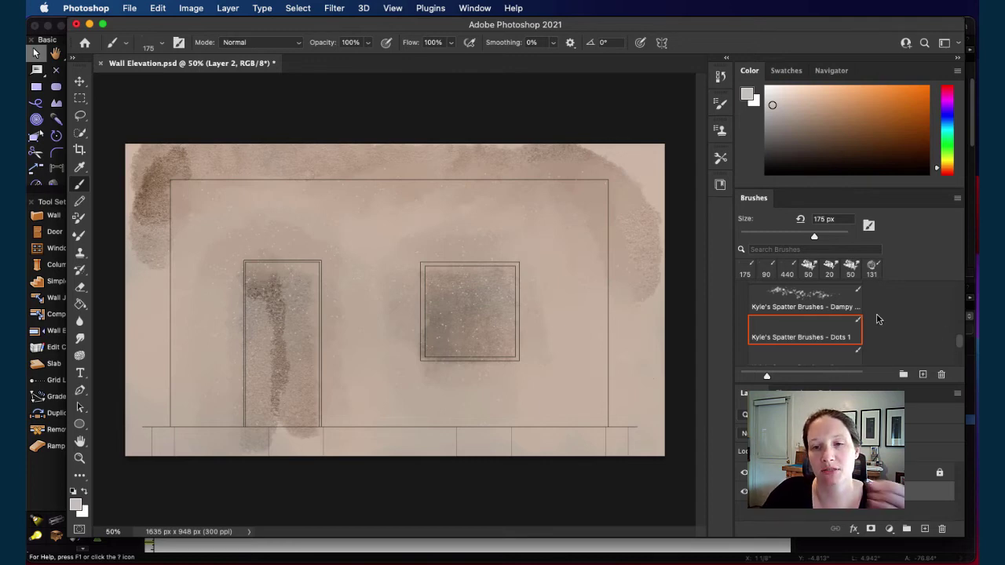
- Select the Dusty spatter brush at 400 px, try light specks across the wall and undo the light spatter
scroll(878, 323, "down", 2)
scroll(878, 323, "down", 1)
left_click(801, 315)
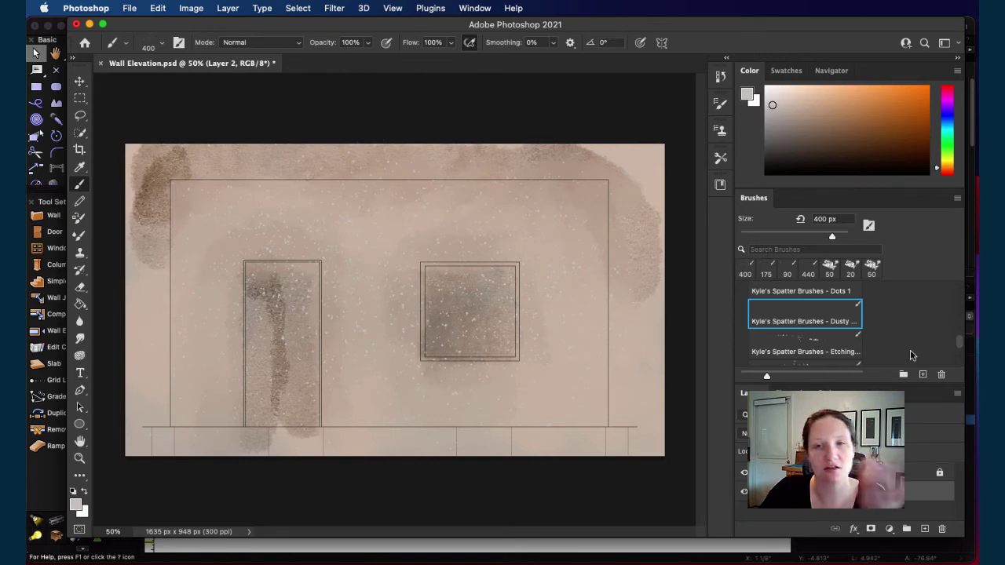
key("super+z")
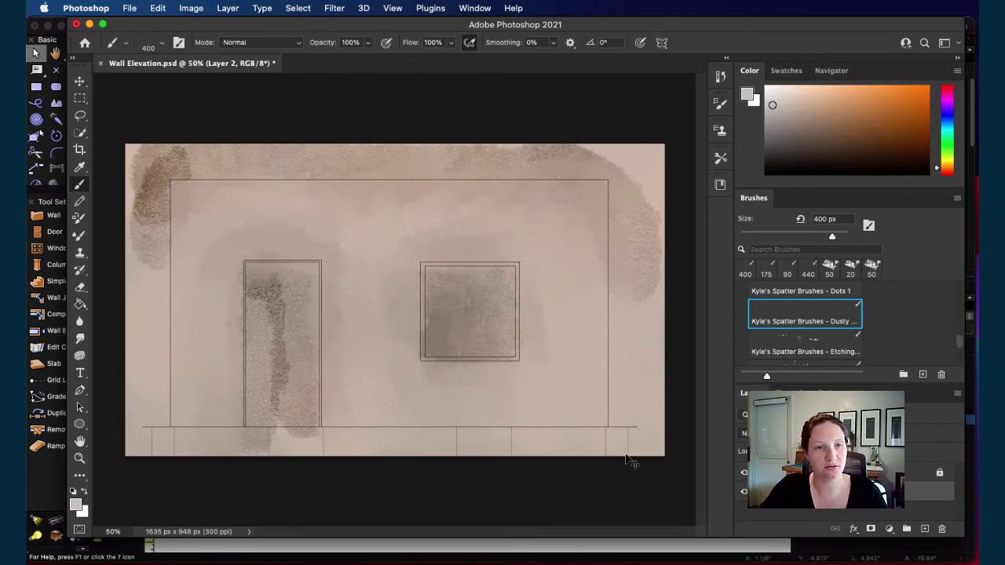
key("super+z")
- Pick a dark gray, try spattering specks over the wall at 400 px and undo those strokes
left_click(767, 145)
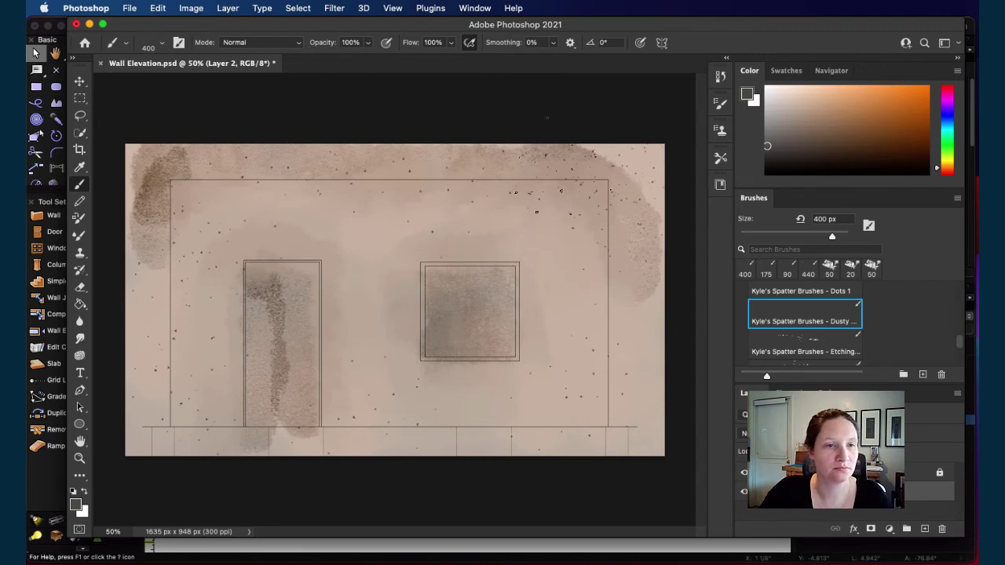
key("super+z")
key("super+z")
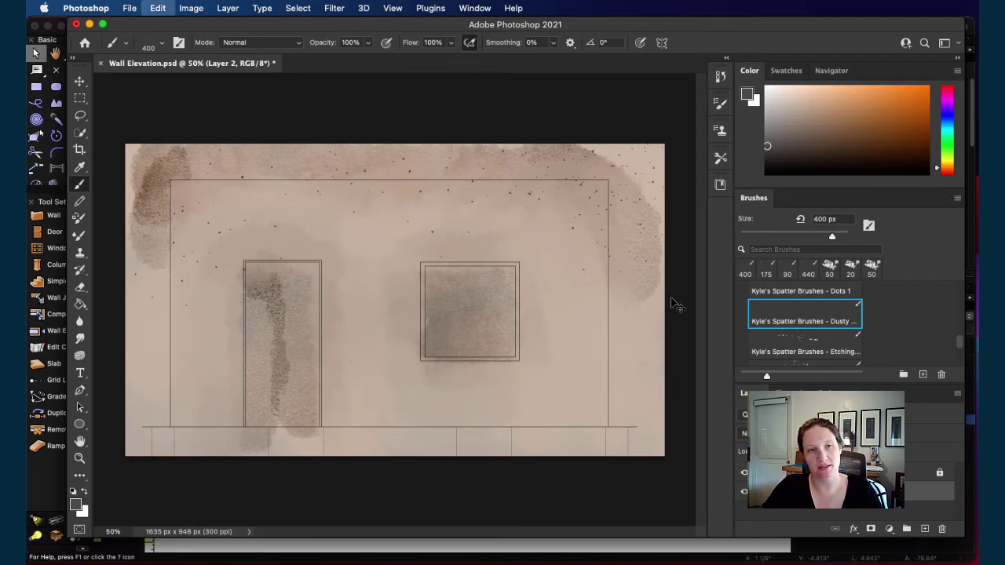
mouse_move(636, 447)
left_mouse_down()
mouse_move(600, 408)
mouse_move(589, 439)
left_mouse_up()
key("super+z")
- Spatter dark specks along the wall's base and lower corners with the Dusty brush reduced to 150 px, and save the file
key("bracketleft")
key("bracketleft")
key("bracketleft")
key("bracketleft")
key("bracketleft")
key("bracketleft")
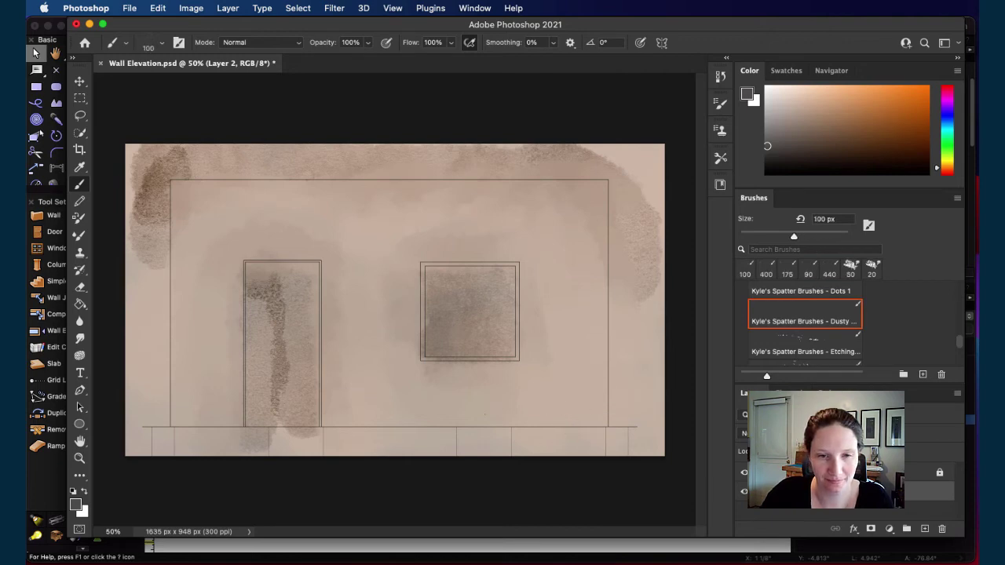
key("bracketright")
key("bracketright")
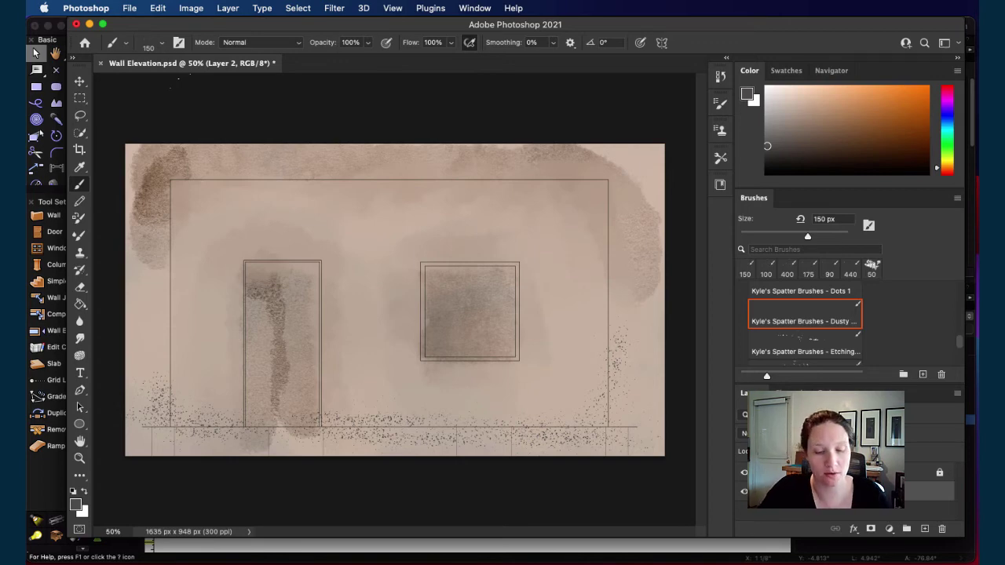
key("super+s")
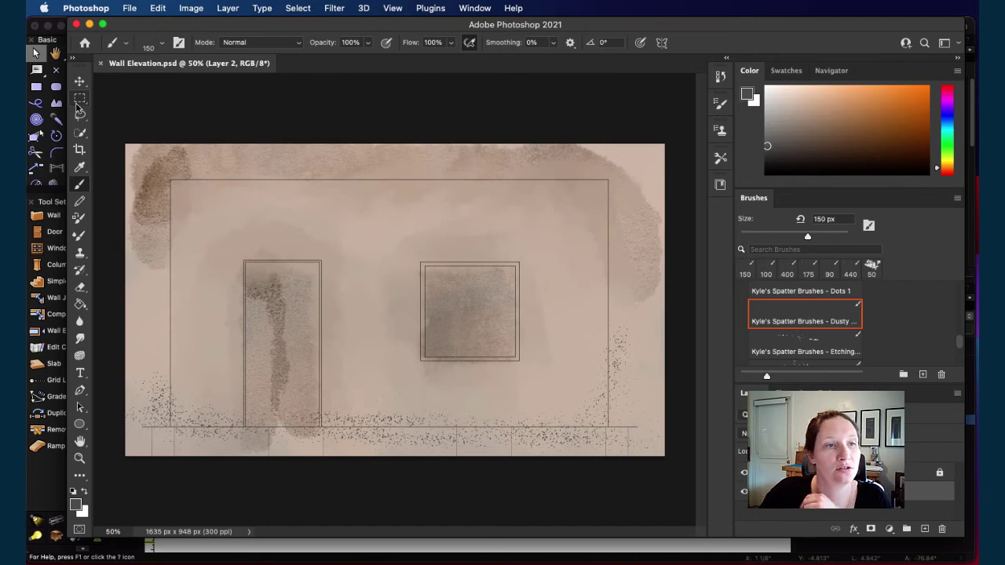
- Select the wall's outline, about 1329 by 750 px, with the Rectangular Marquee and crop the image to it
left_click(79, 100)
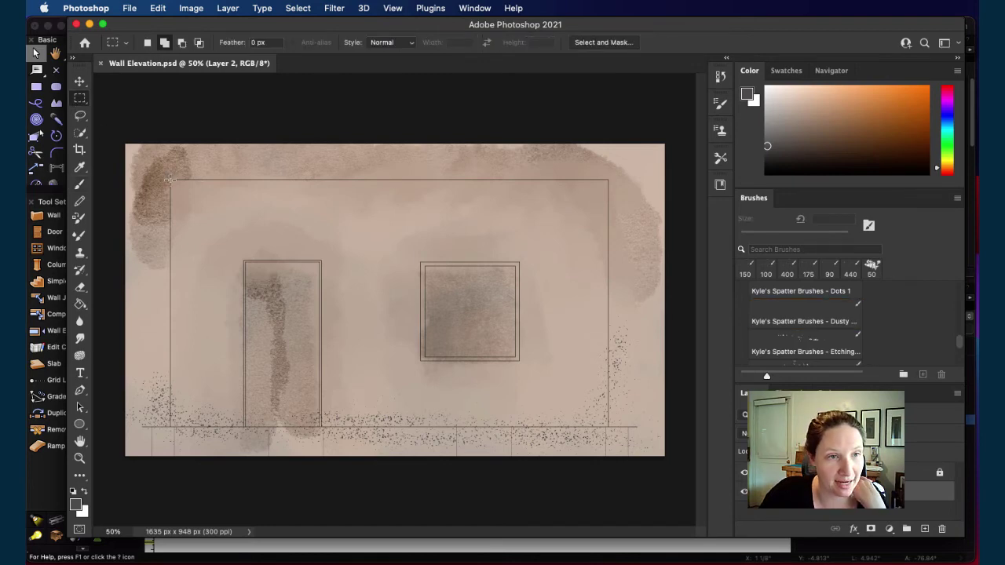
left_click_drag(170, 180, 607, 427)
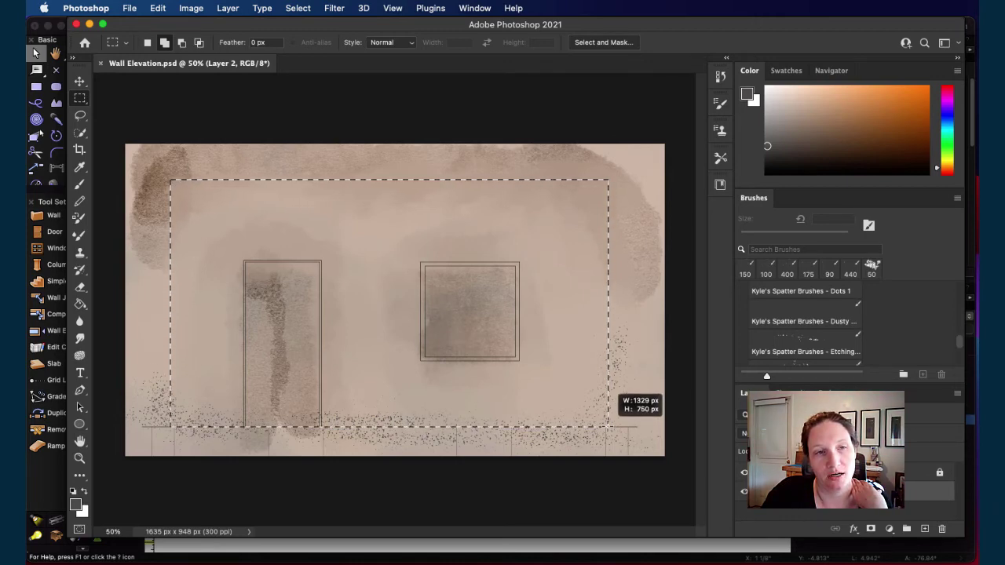
left_click_drag(607, 427, 608, 428)
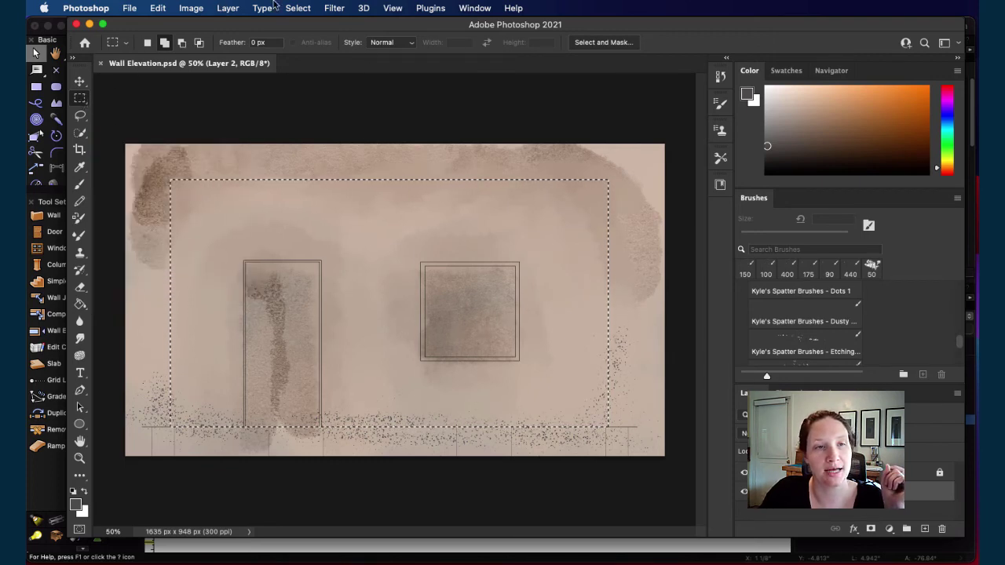
left_click(226, 8)
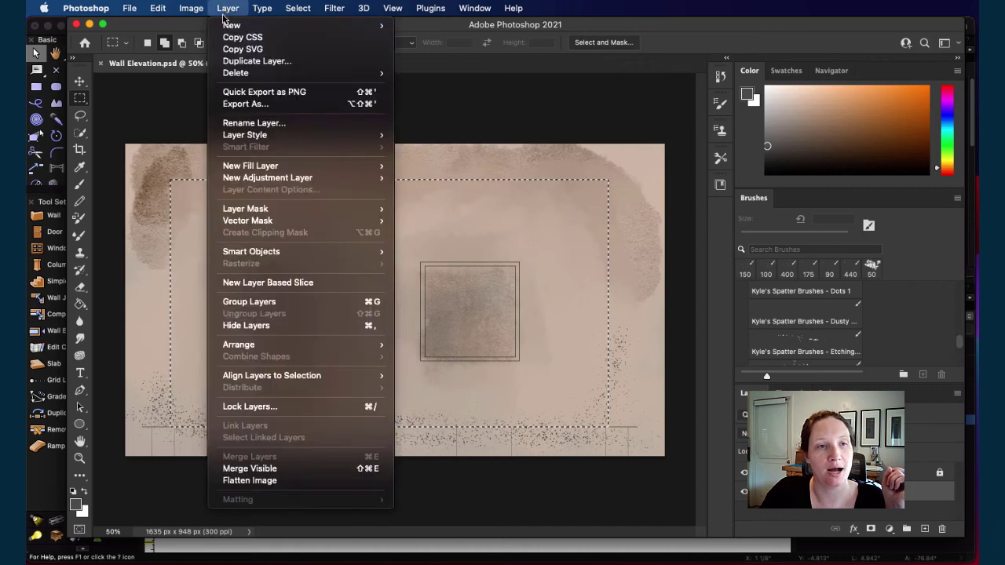
mouse_move(185, 7)
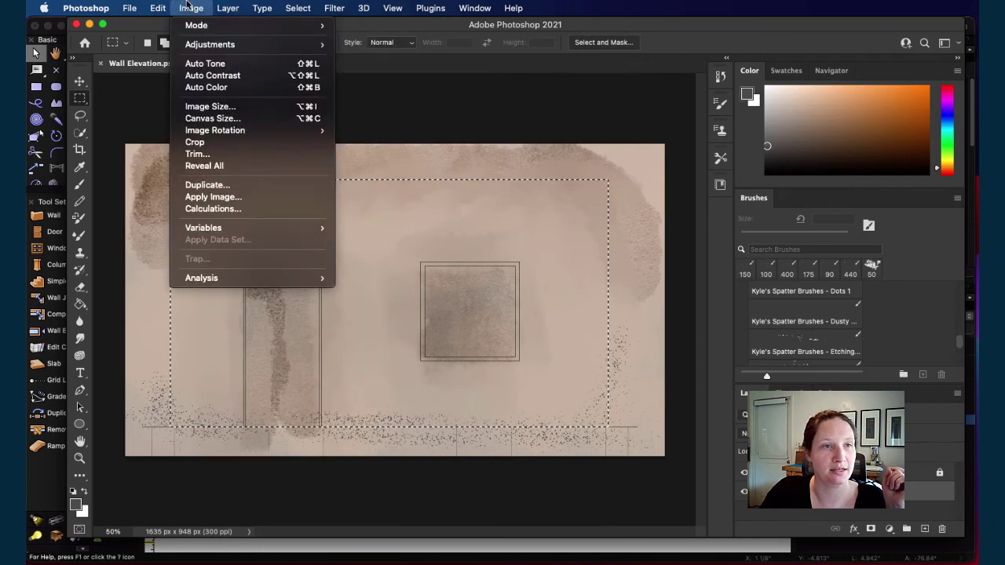
left_click(213, 144)
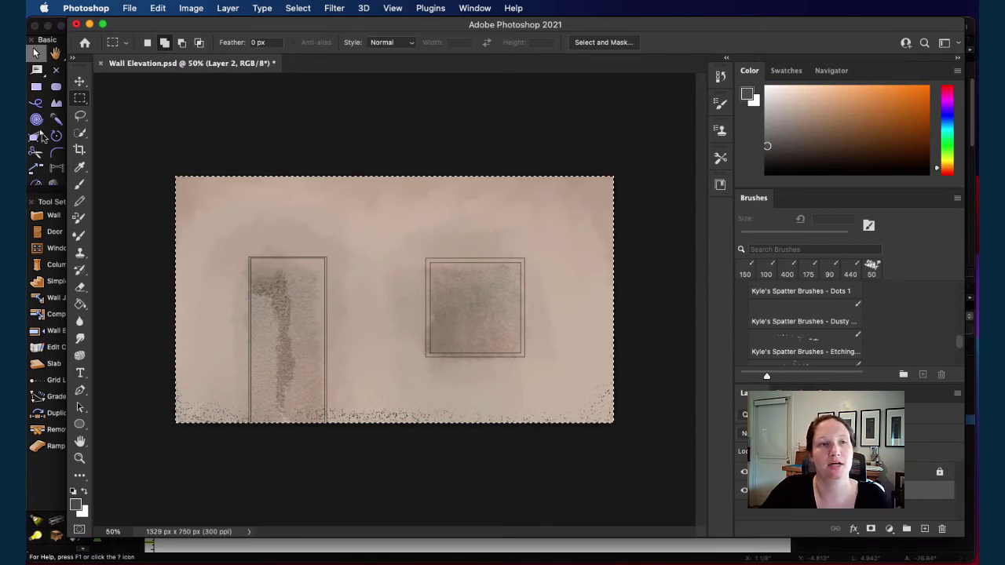
- Quick-export the cropped image as Wall Elevation.png into the Render Assignment folder
left_click(130, 8)
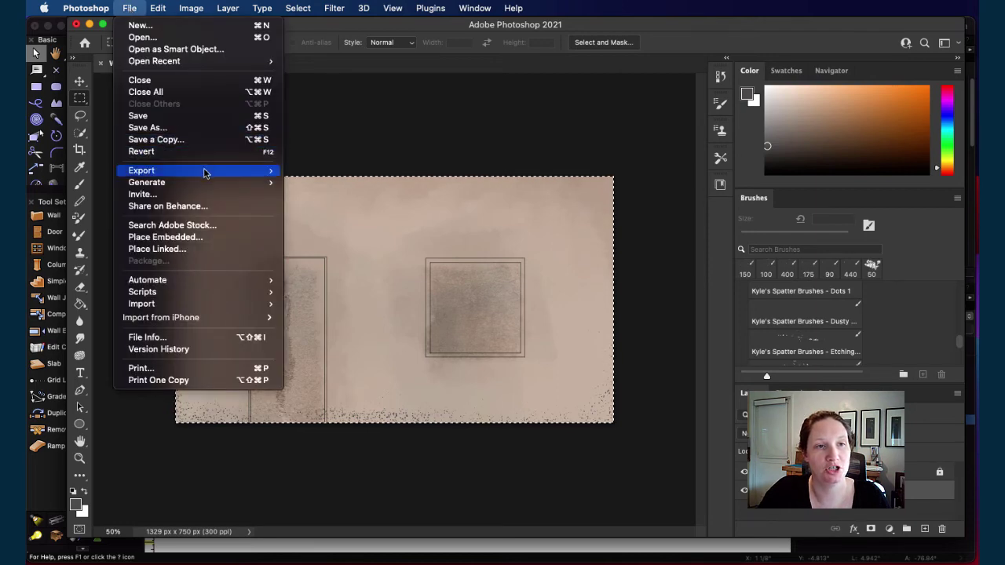
mouse_move(216, 170)
left_click(314, 171)
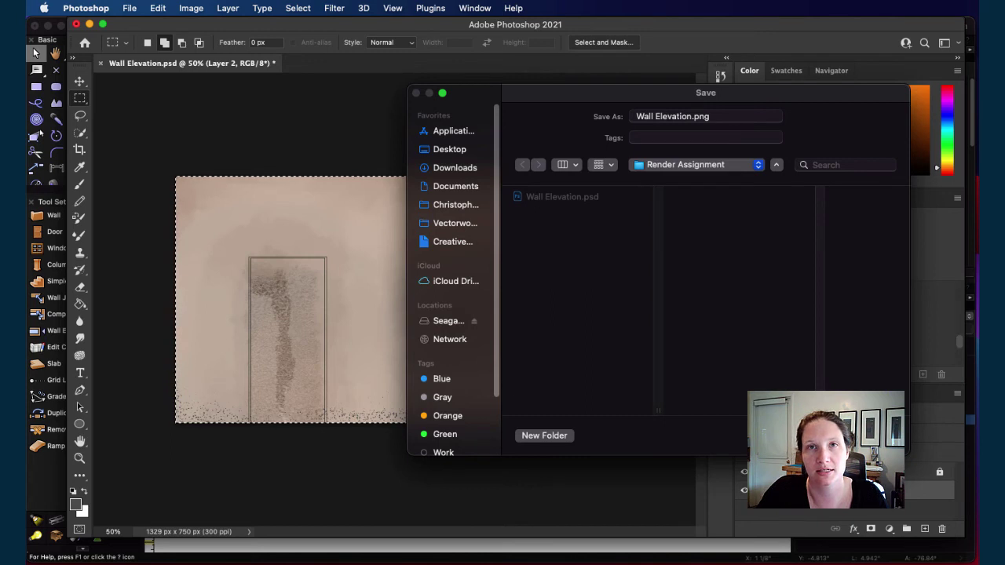
key("Return")
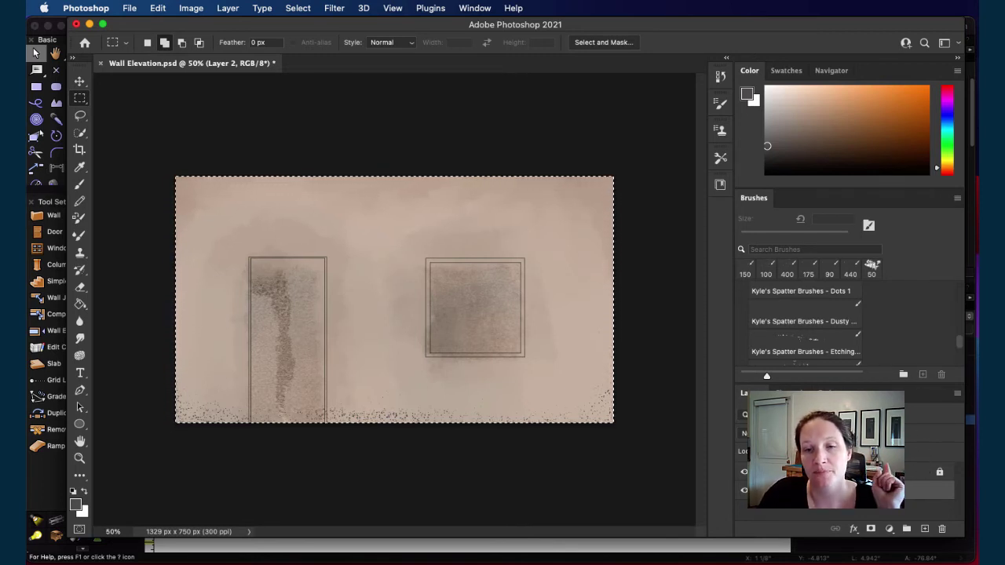
- Hide and show the line drawing layer to check the painting without outlines, and save the file
left_click(744, 473)
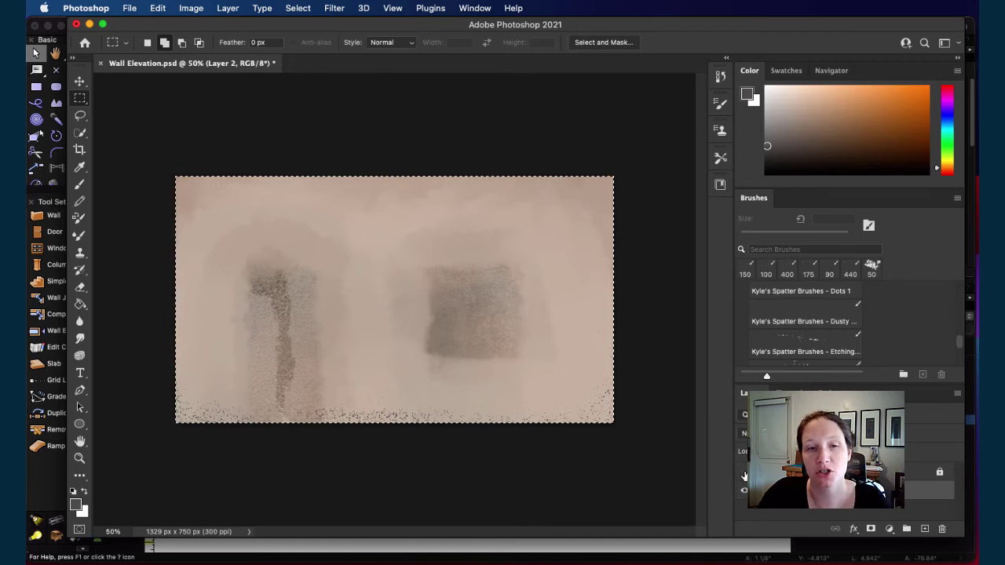
left_click(744, 473)
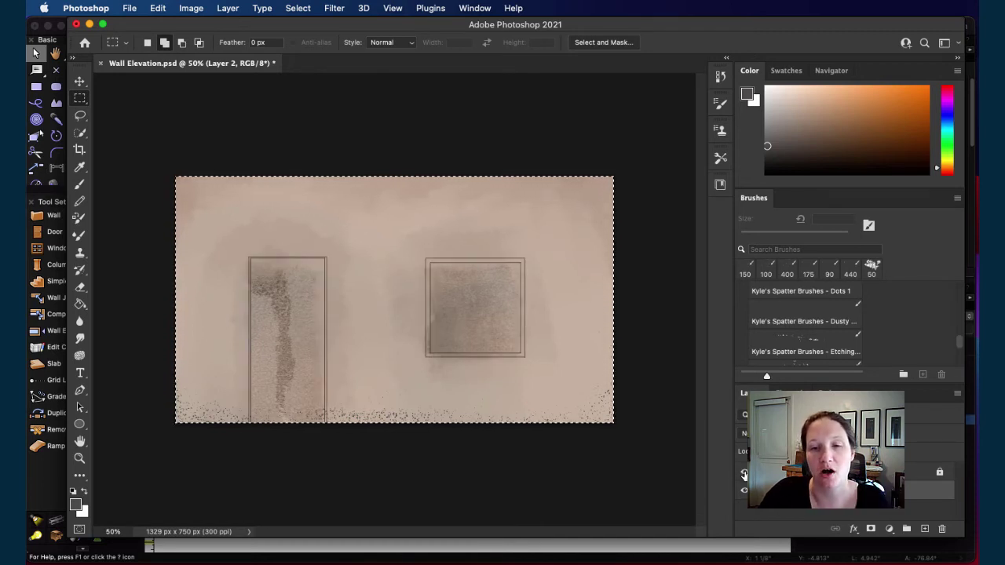
left_click(744, 473)
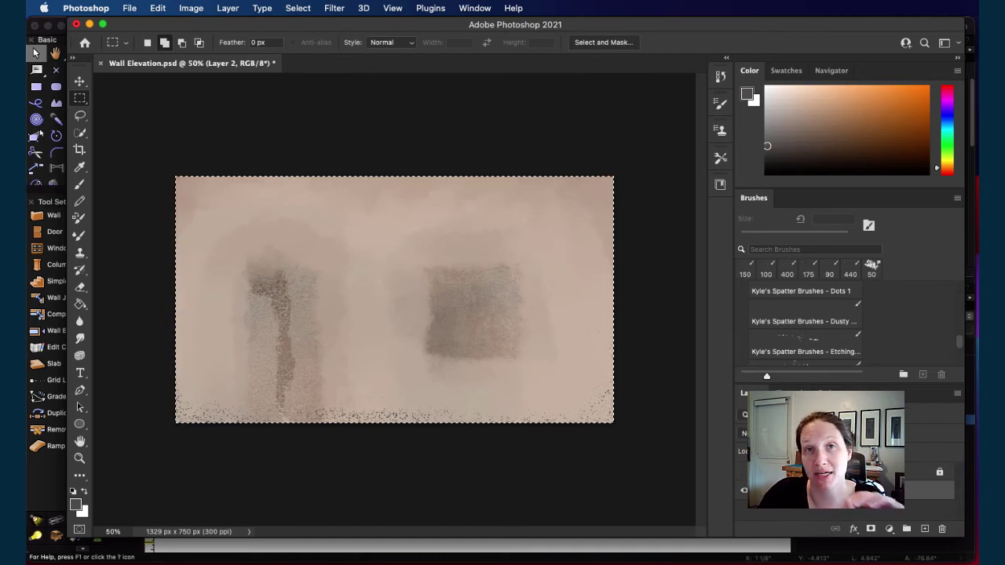
left_click(744, 473)
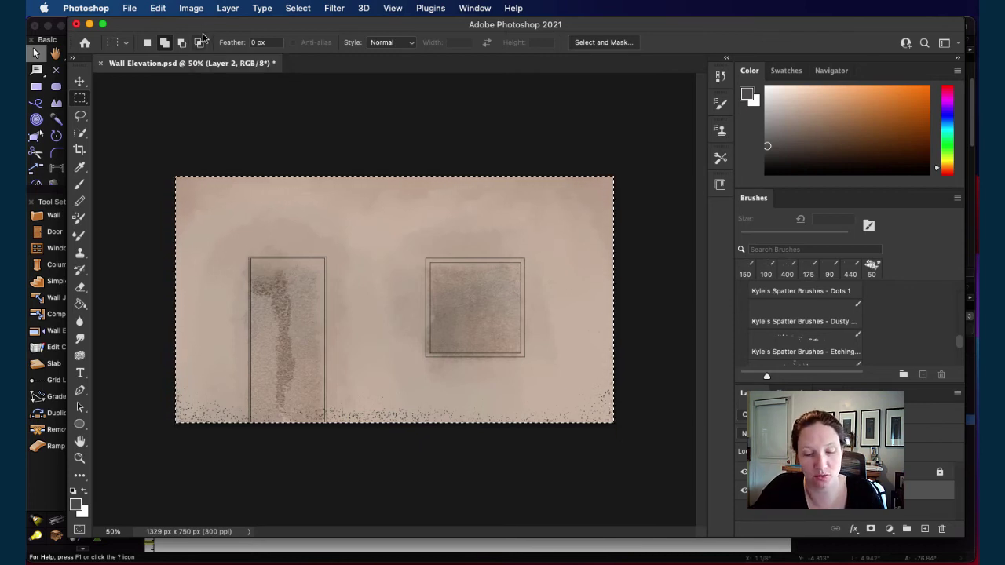
key("cmd+s")
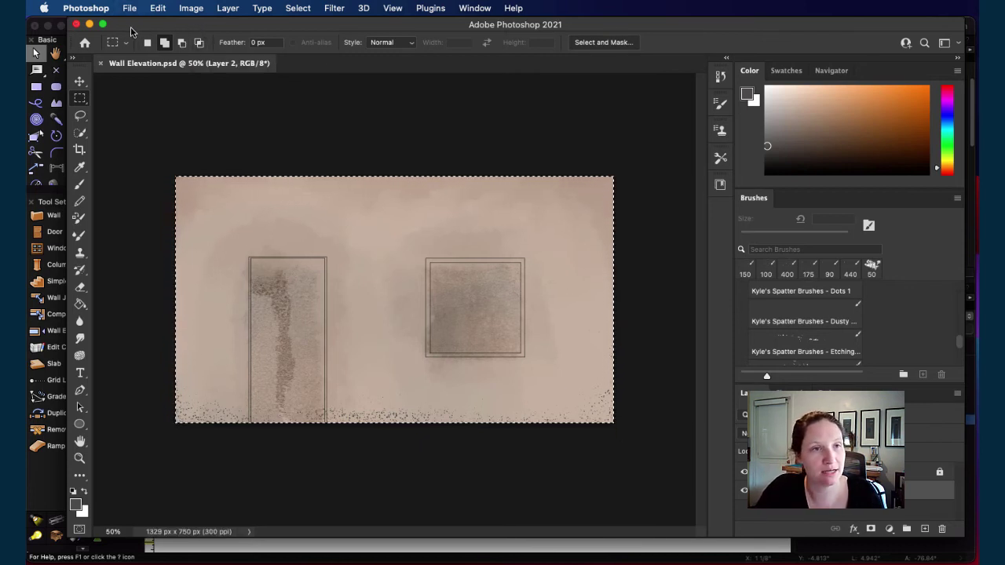
- Switch to Vectorworks, close the Downloads window covering the drawing, and activate the Scenery design layer
left_click(101, 25)
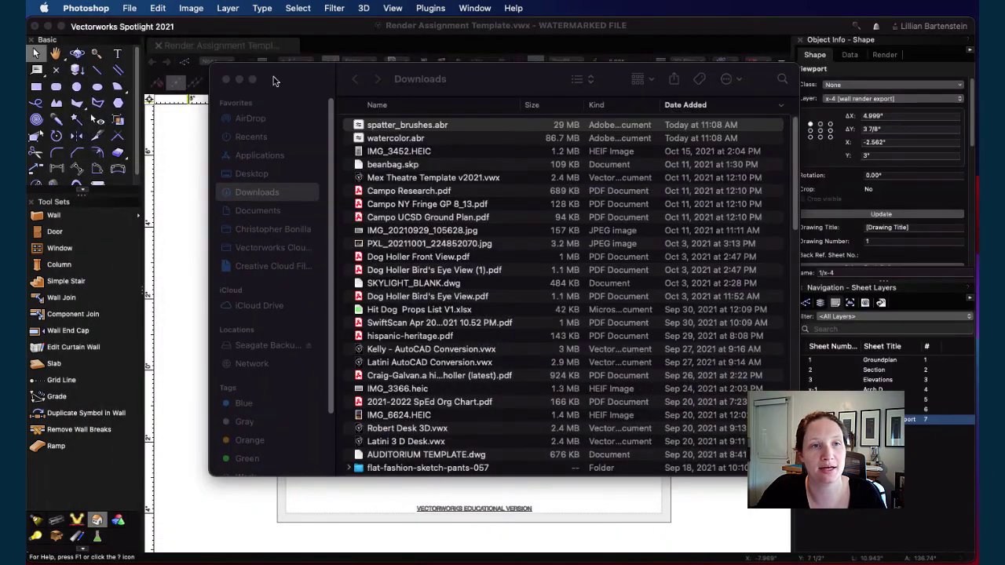
left_click(225, 79)
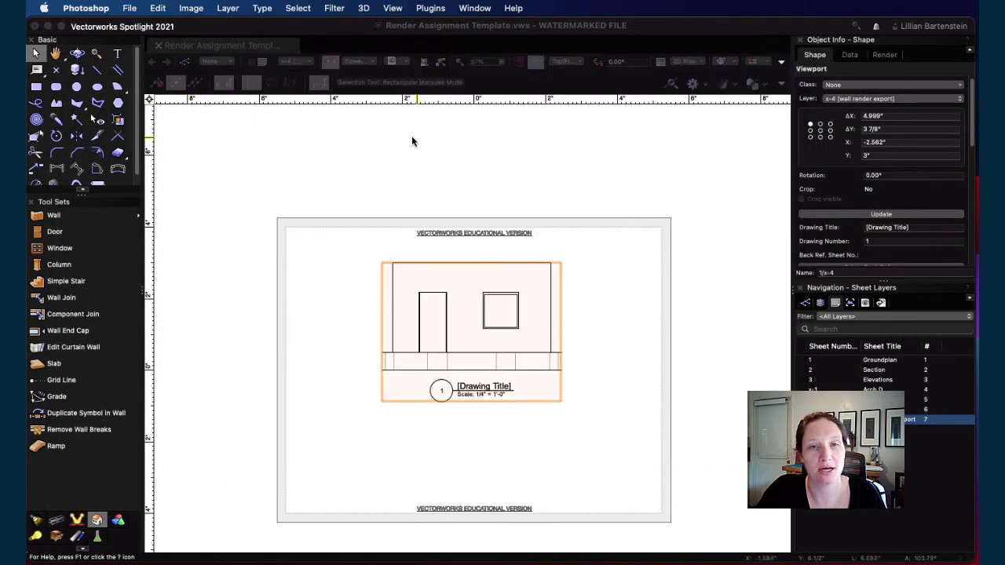
left_click(820, 302)
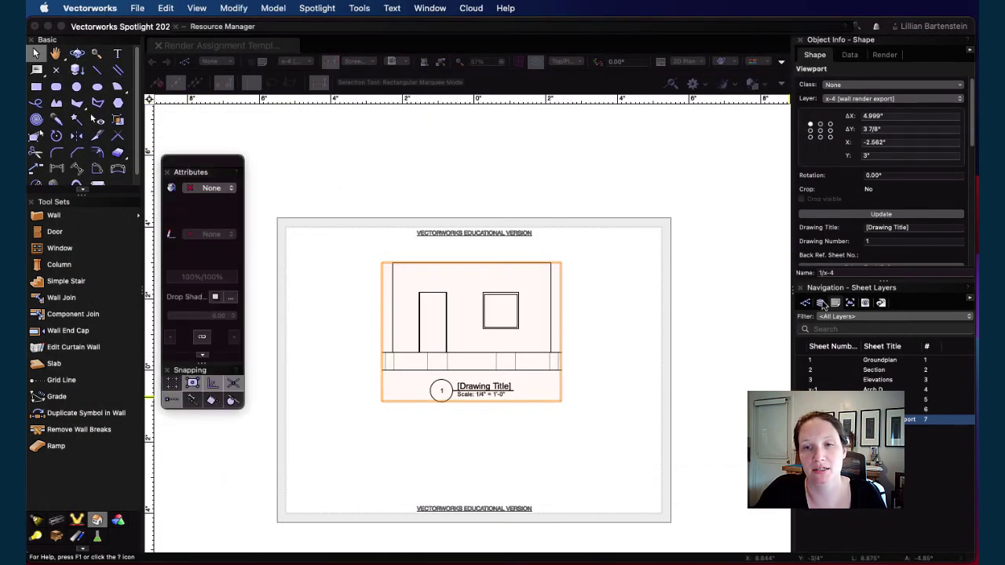
left_click(922, 401)
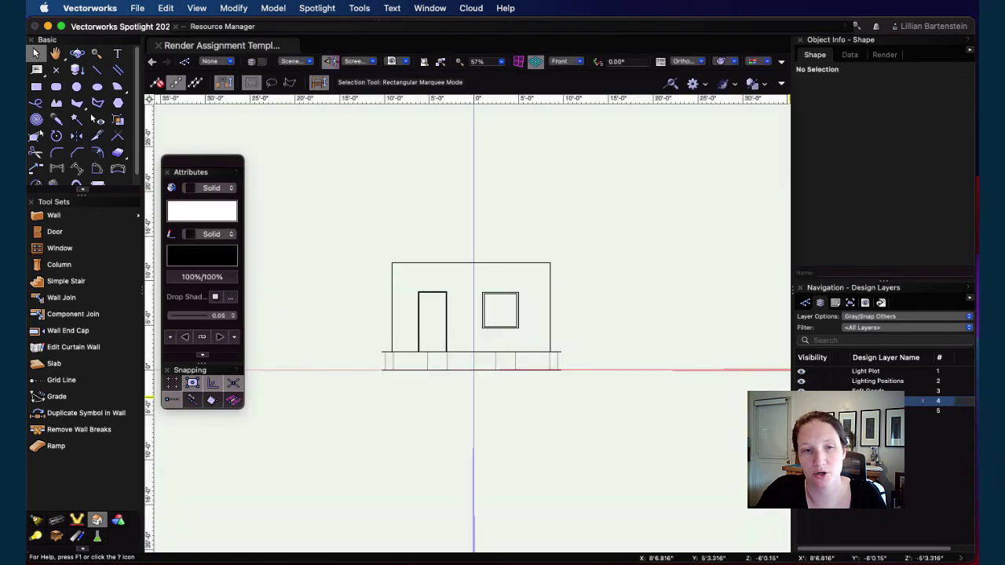
- Orbit to an angled 3D view, select the wall with the door and window openings, and display the model shaded
key("shift+c")
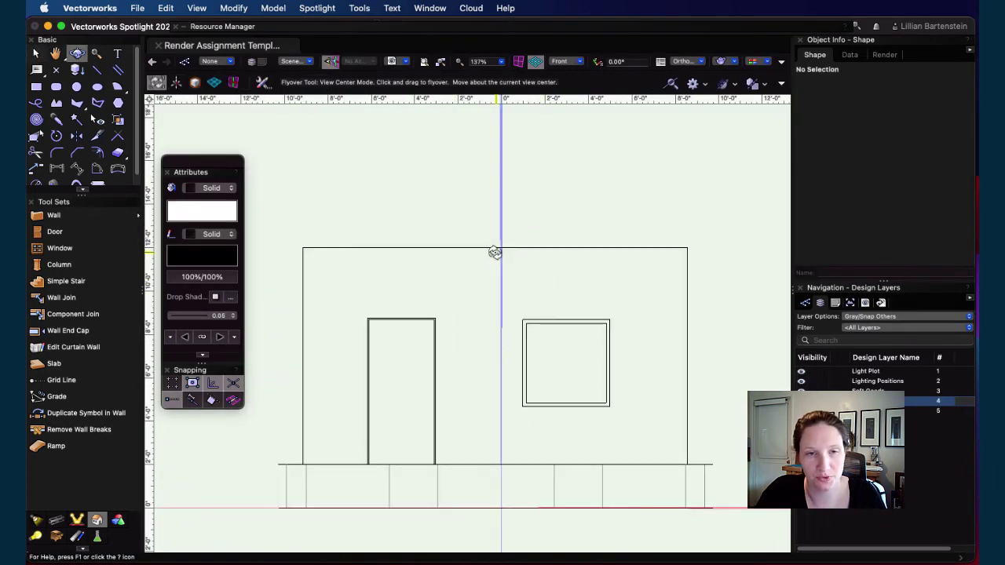
left_click_drag(495, 251, 378, 279)
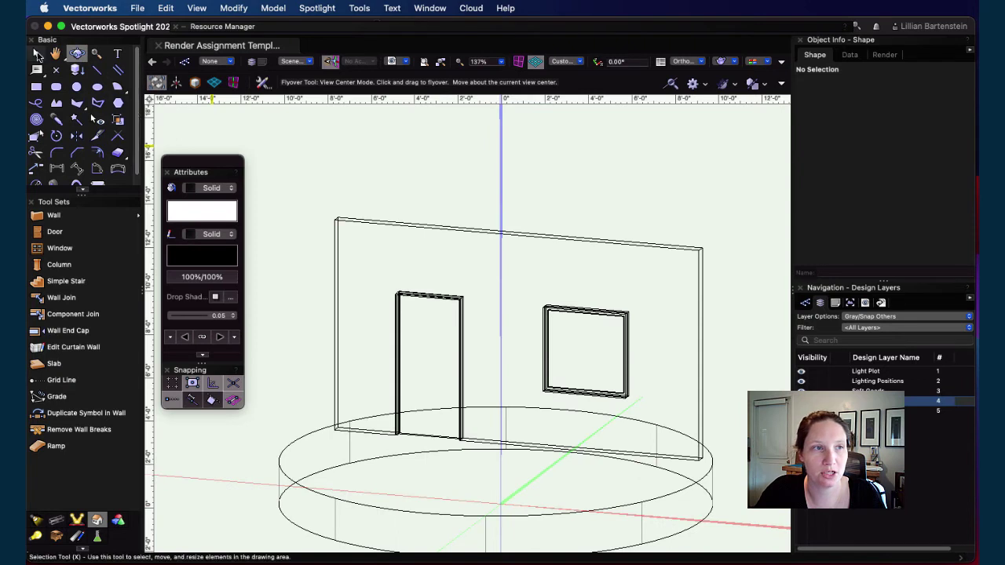
left_click(35, 54)
left_click(540, 243)
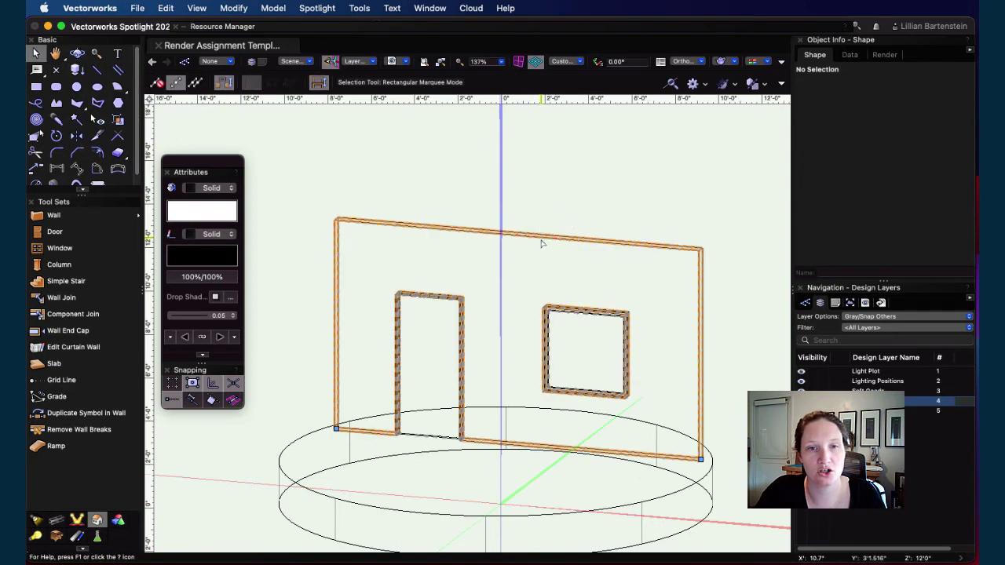
left_click(721, 61)
left_click(756, 161)
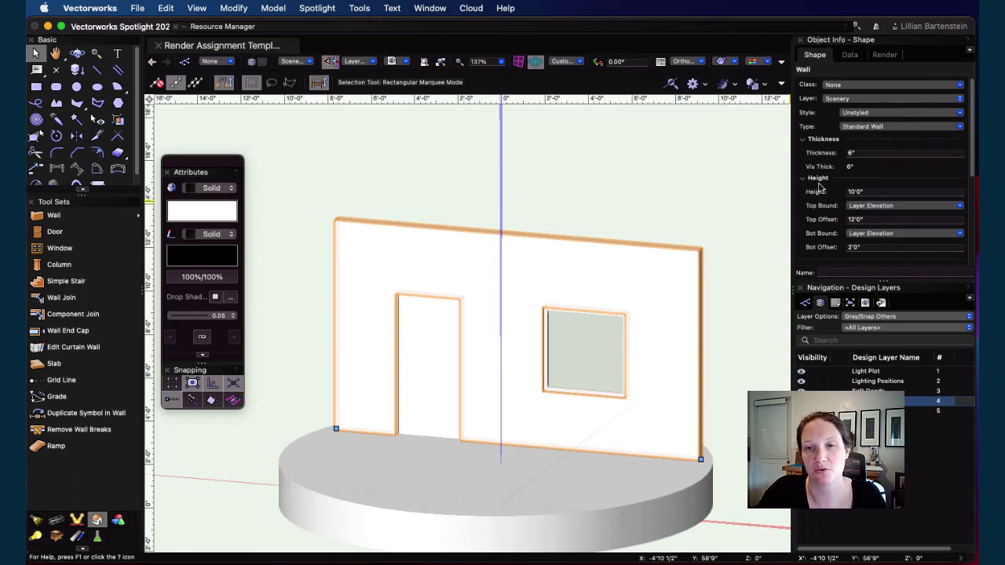
- Check the selected wall's length in its shape properties
scroll(824, 185, "down", 3)
scroll(827, 183, "down", 2)
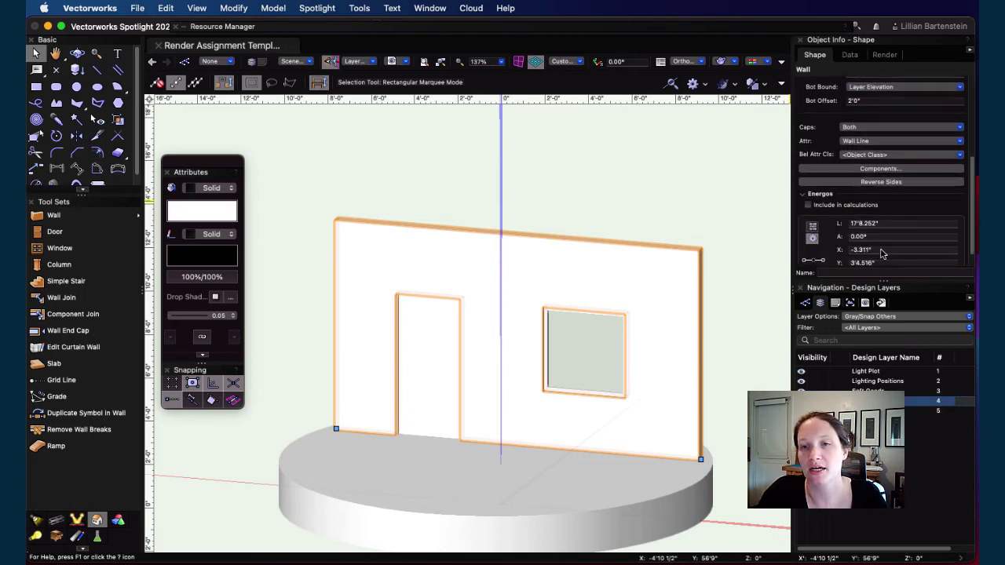
double_click(879, 224)
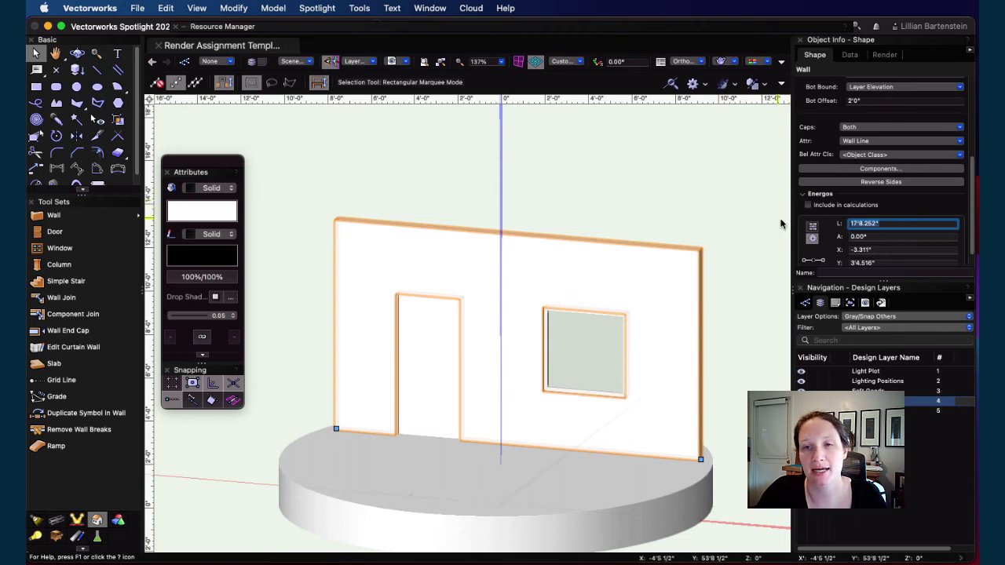
scroll(828, 174, "up", 8)
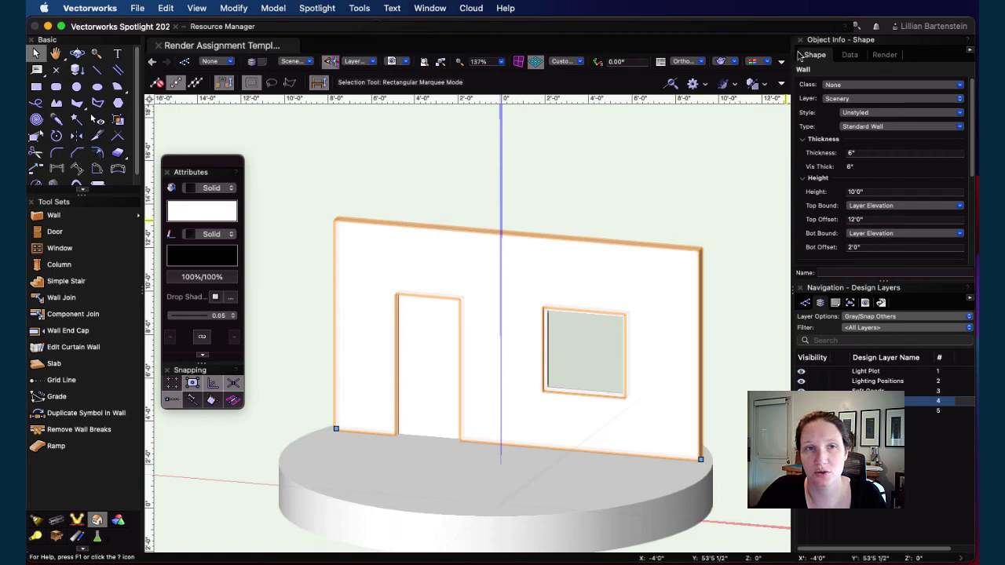
- Set the Right part of the wall to use its own texture instead of the class texture, keeping the By Object mode
left_click(891, 56)
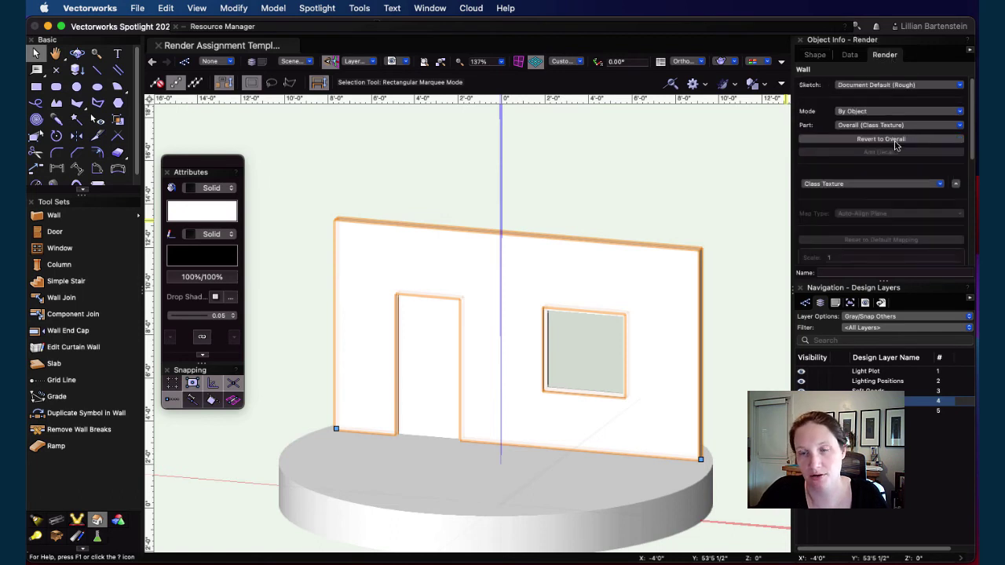
left_click(891, 112)
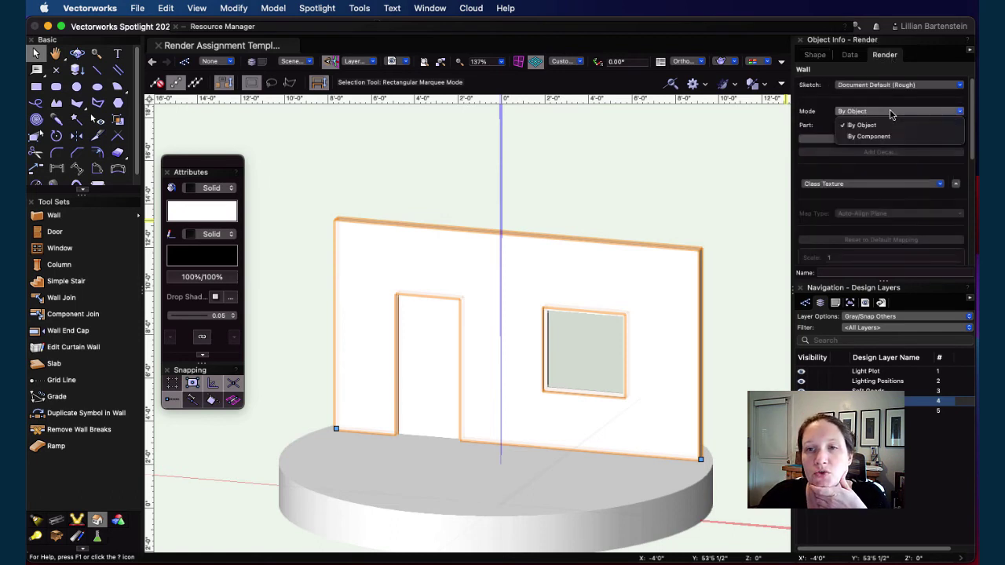
left_click(890, 114)
left_click(879, 126)
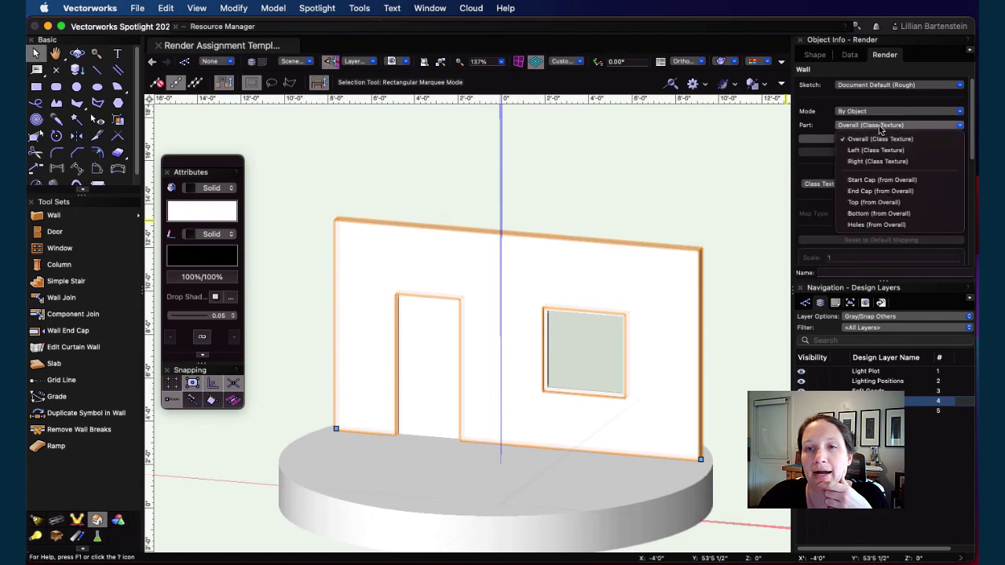
left_click(877, 161)
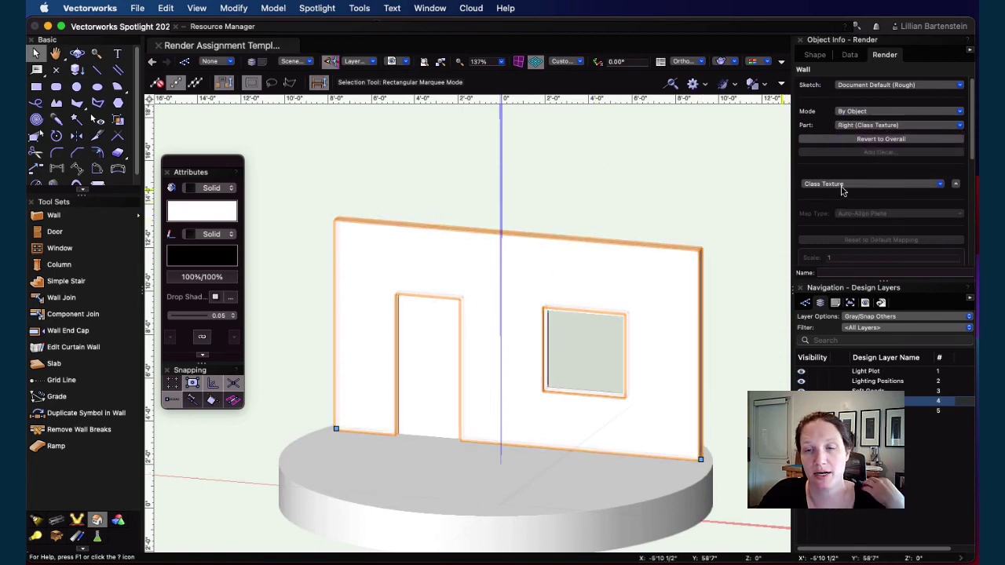
left_click(942, 186)
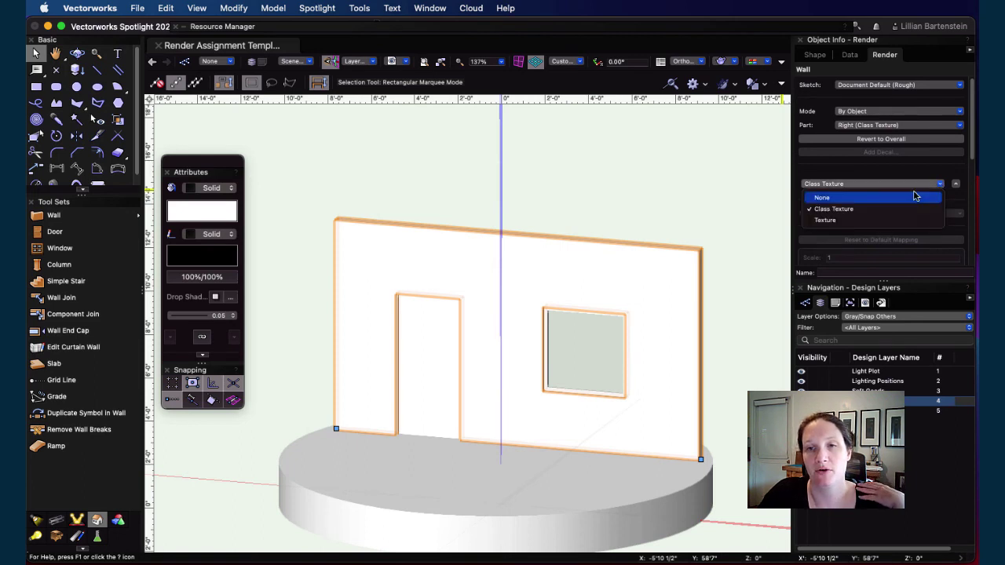
left_click(852, 221)
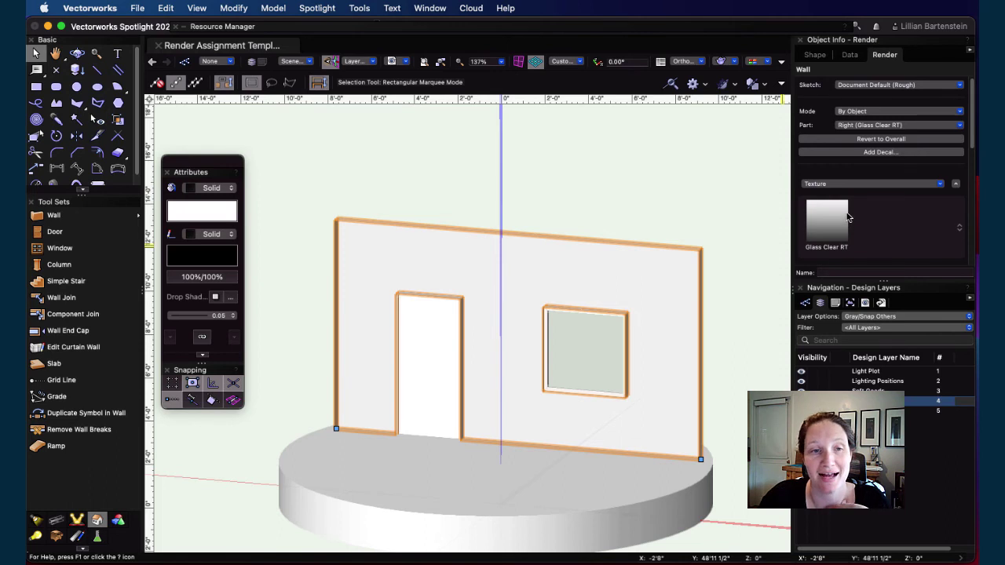
- Apply the black Default Instrument Texture to the wall's Right part
left_click(881, 226)
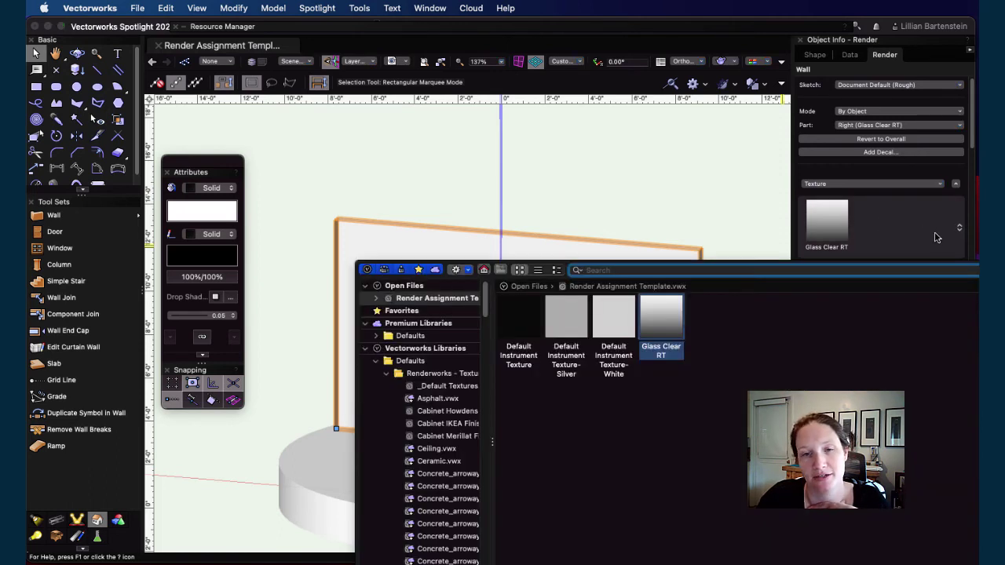
left_click(526, 316)
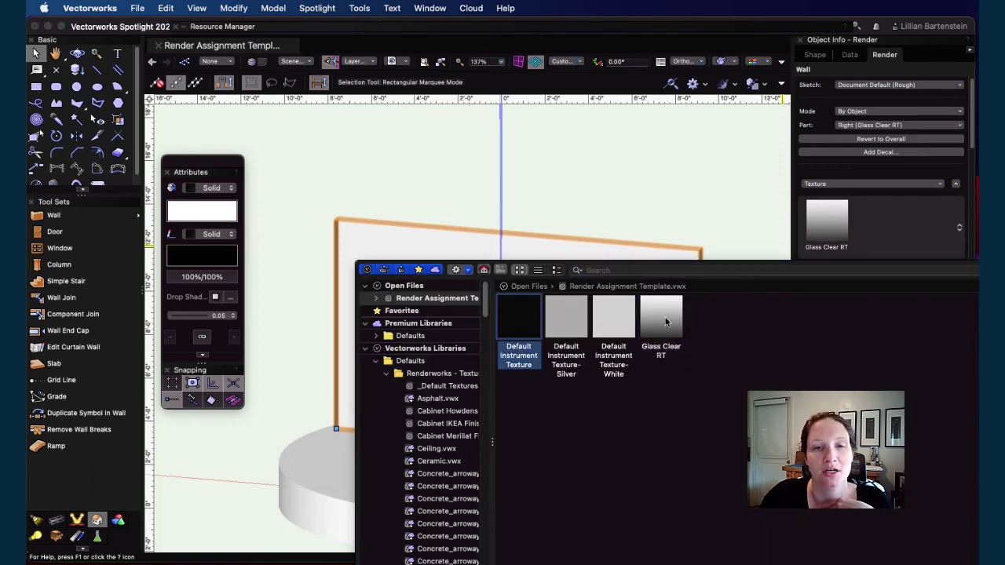
double_click(507, 317)
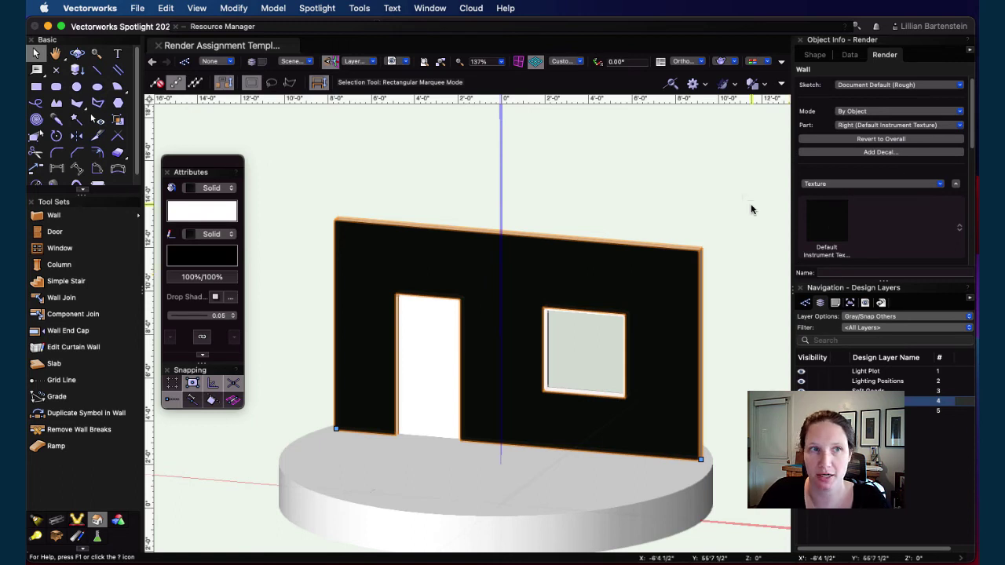
- Create a new Renderworks texture in Render Assignment Template named Wall Texture
double_click(441, 29)
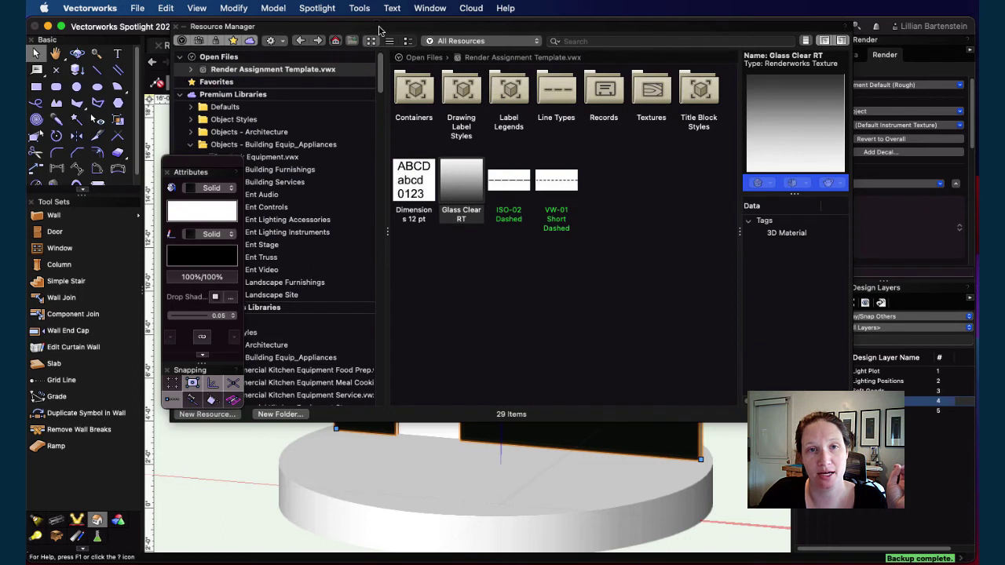
right_click(614, 274)
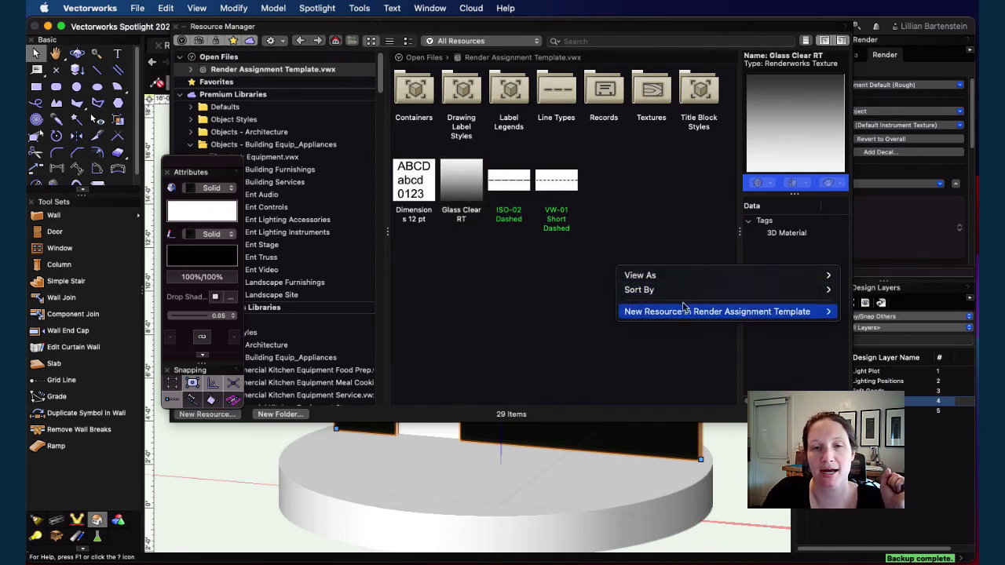
mouse_move(665, 314)
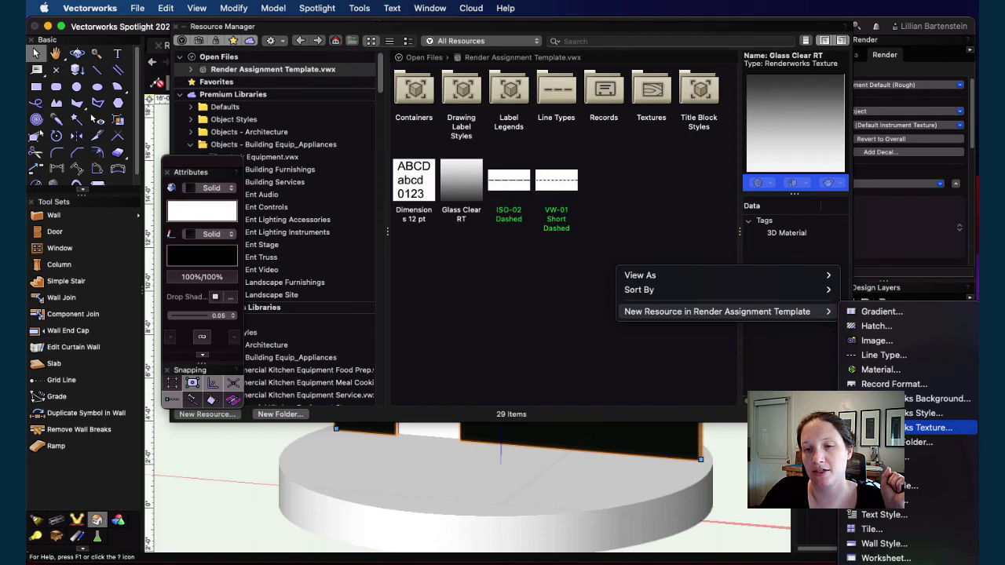
left_click(919, 428)
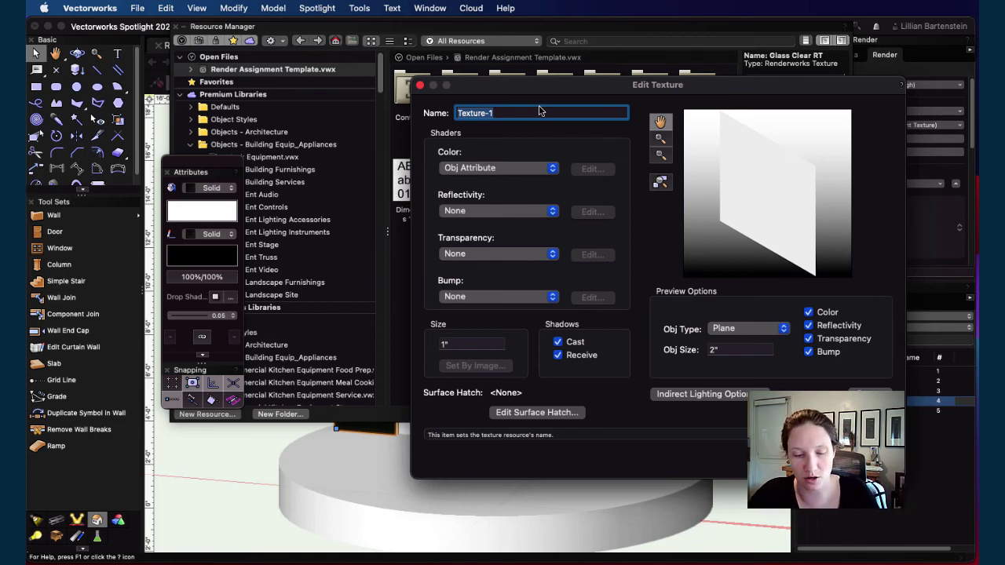
type("Wall")
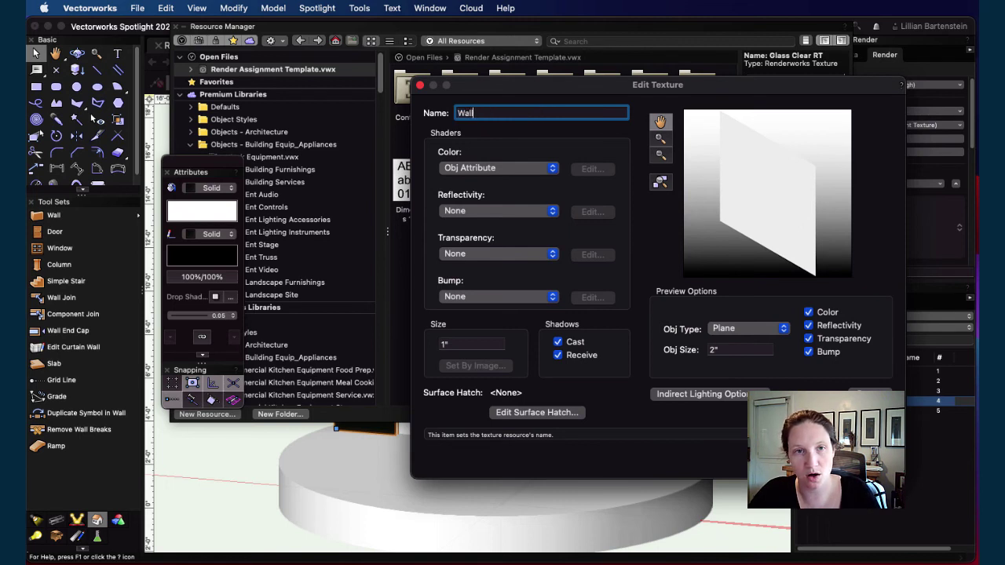
type(" Texture")
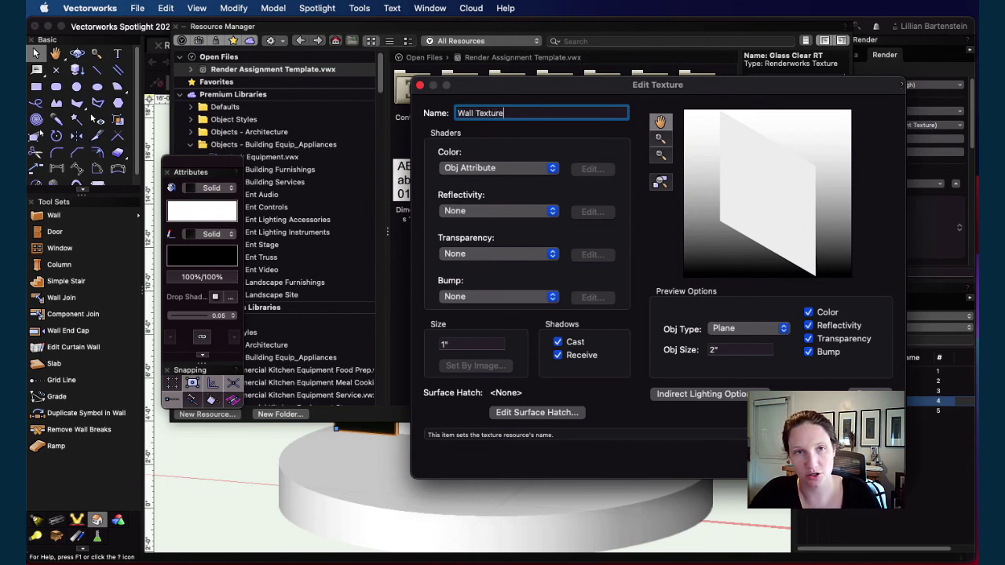
- Use Wall Elevation.png as the texture's image color, tiled horizontally and vertically with no filter
left_click(488, 170)
left_click(487, 194)
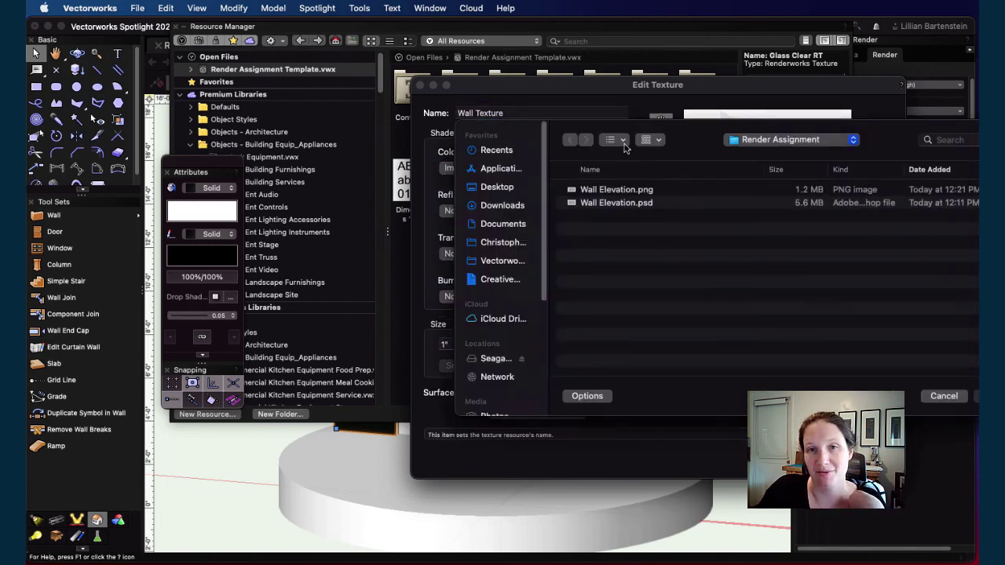
left_click(474, 171)
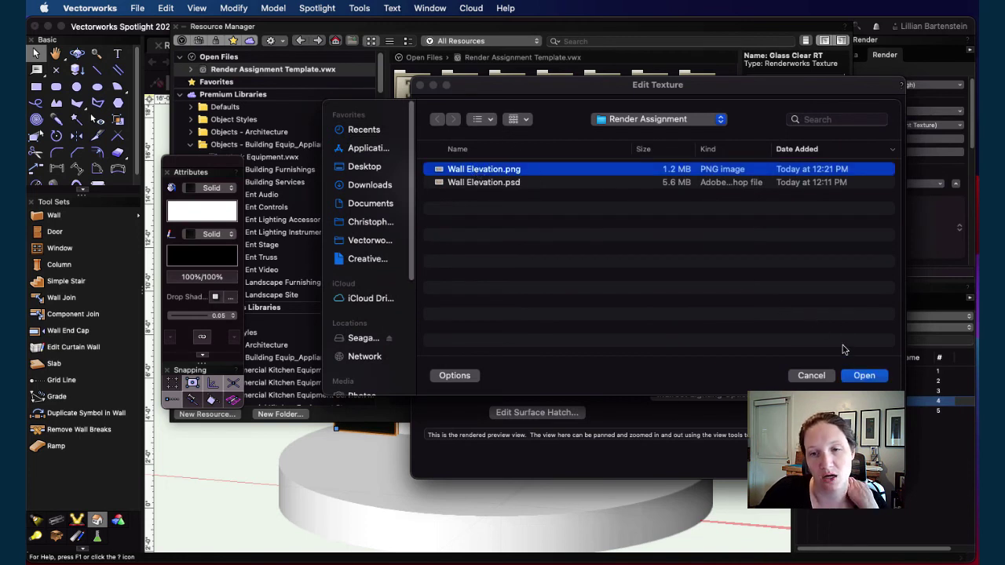
left_click(860, 376)
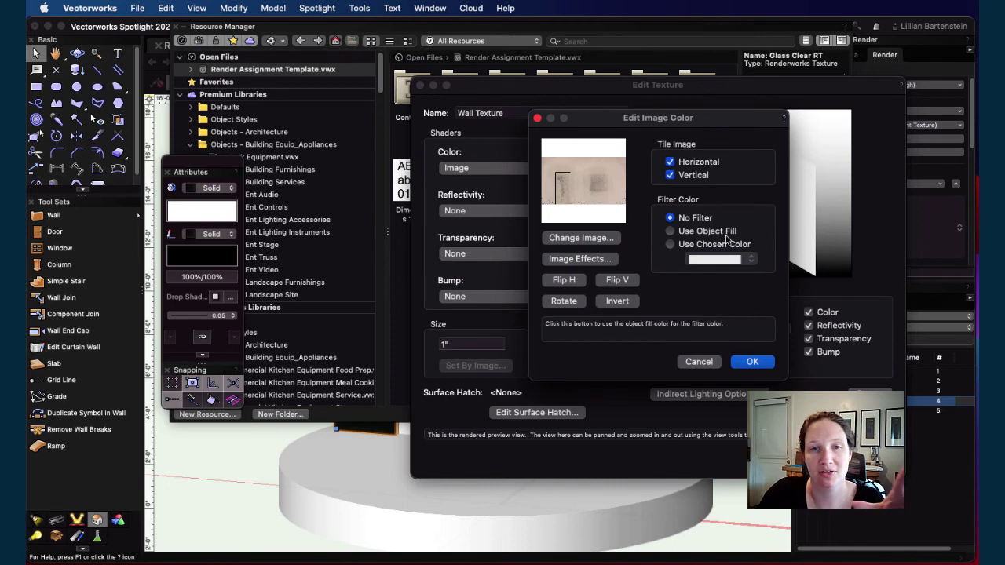
left_click(752, 361)
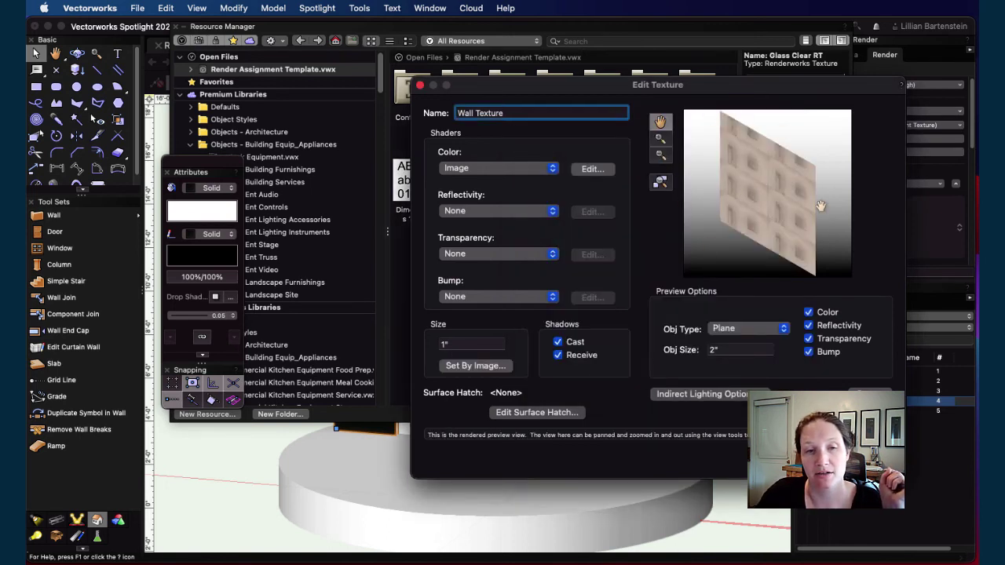
- Size the texture by its image with a feature size of 17'8" across the full image width, and save the texture
left_click(474, 366)
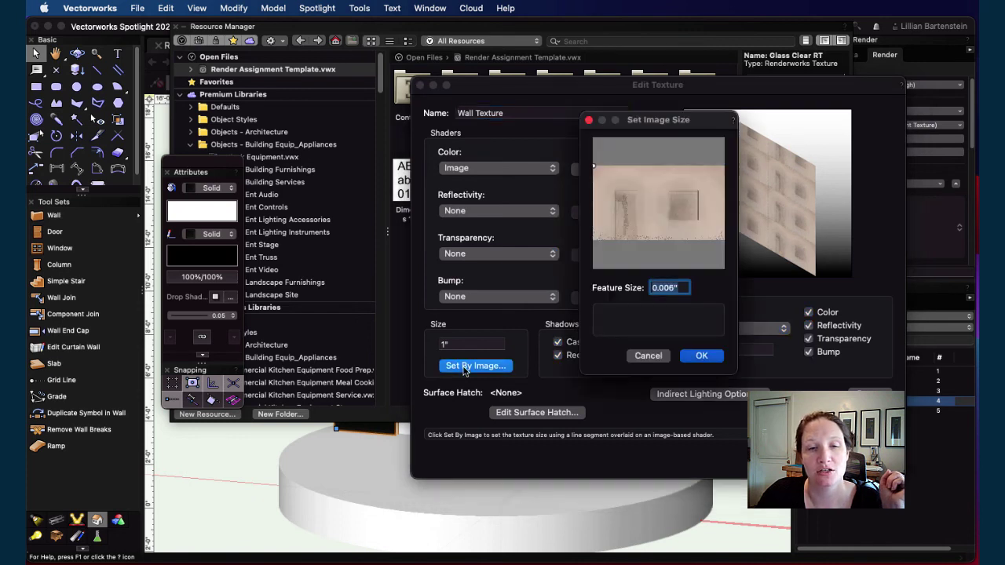
scroll(594, 168, "up", 3)
left_click_drag(594, 167, 730, 168)
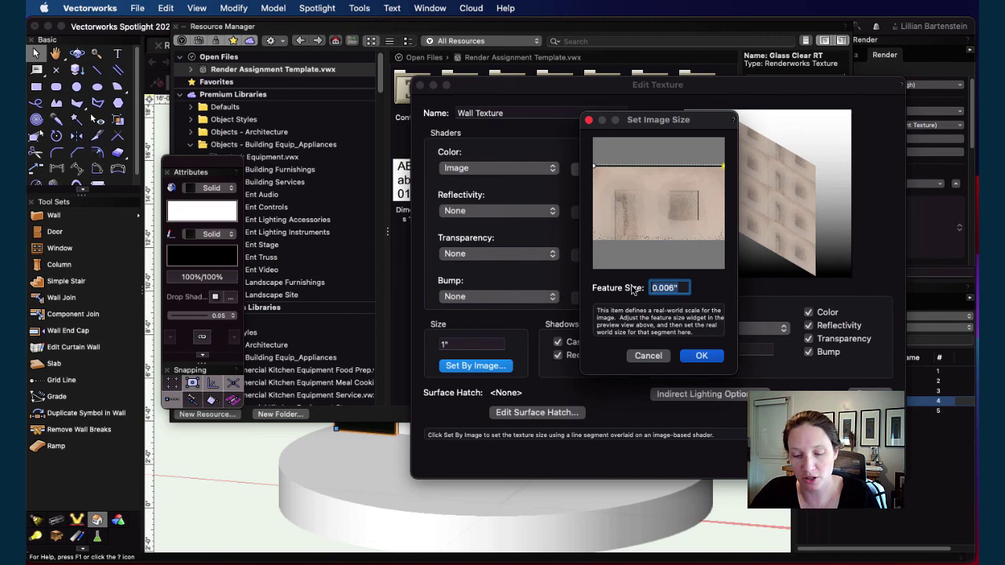
type("17'8\"")
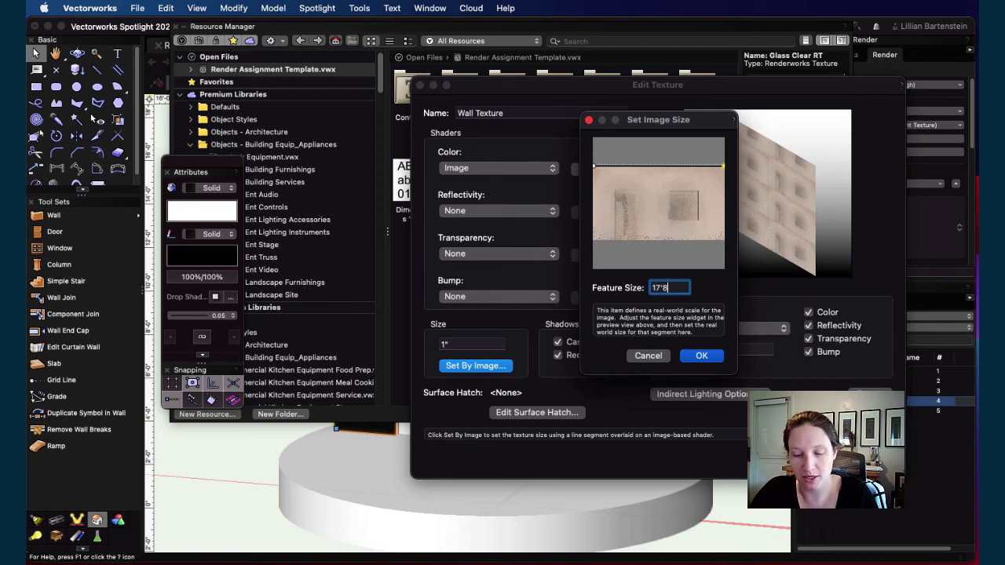
left_click(702, 356)
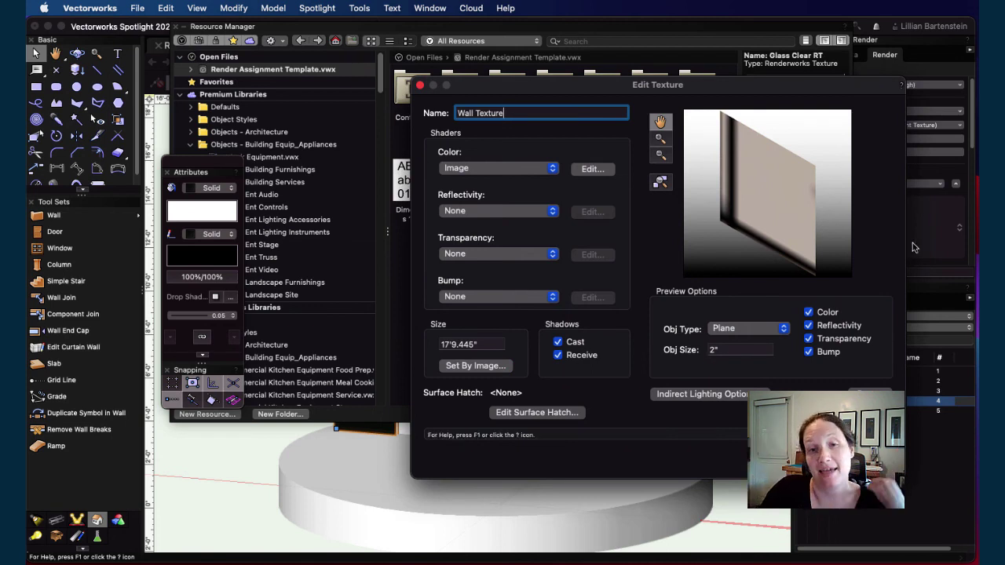
key("Return")
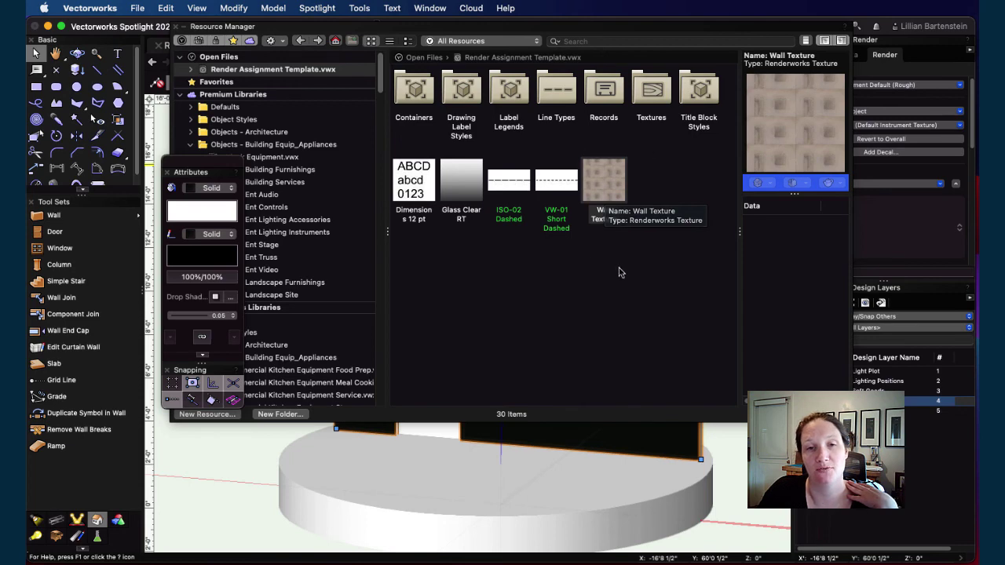
- Replace the texture on the wall's Right part with Wall Texture from Render Assignment Template
left_click(903, 229)
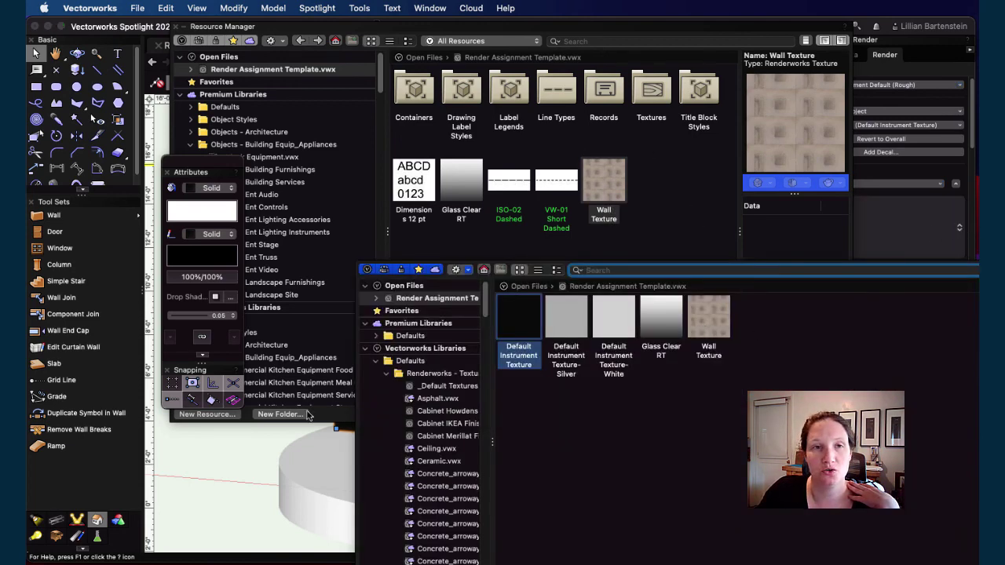
left_click(915, 214)
left_click(945, 229)
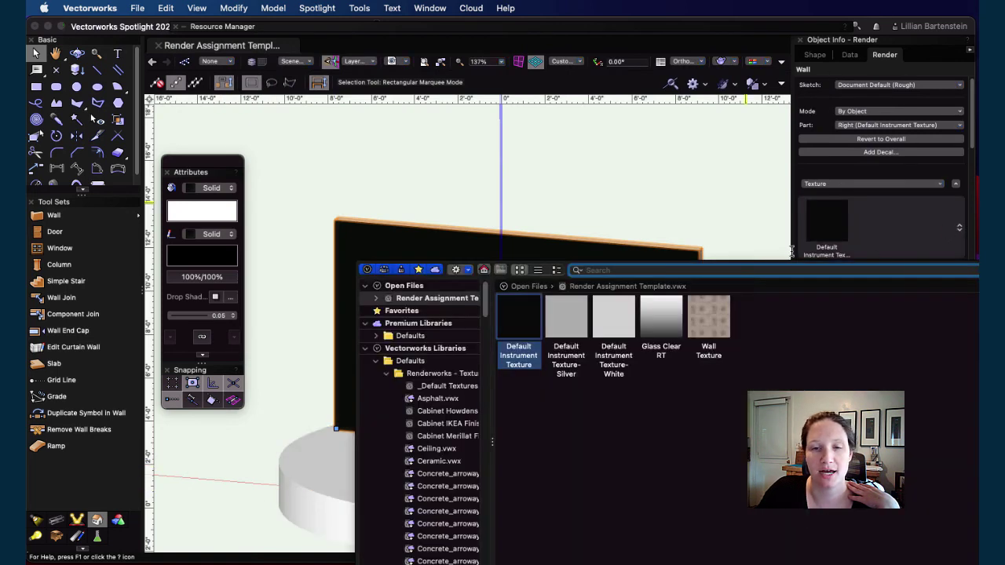
left_click(724, 317)
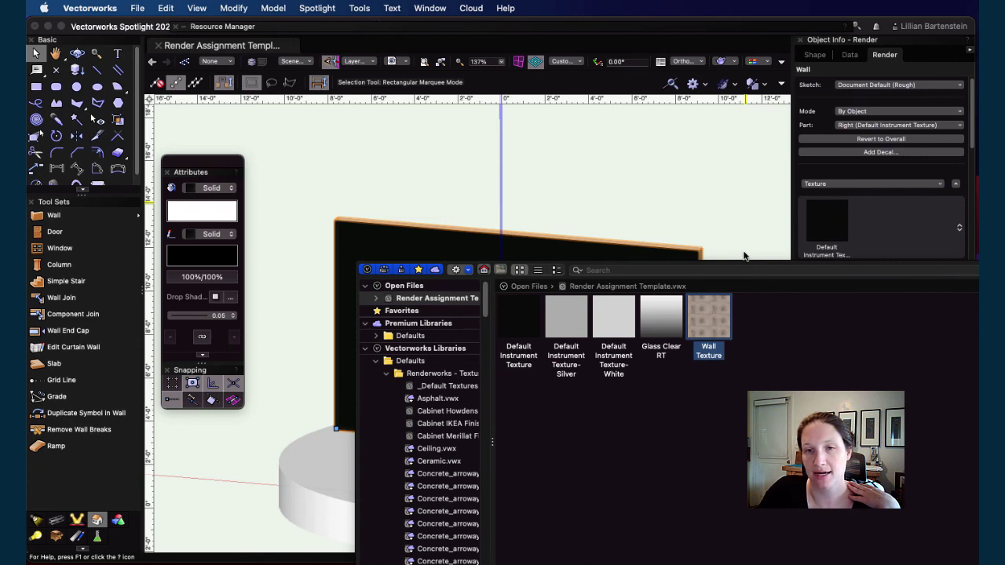
double_click(711, 313)
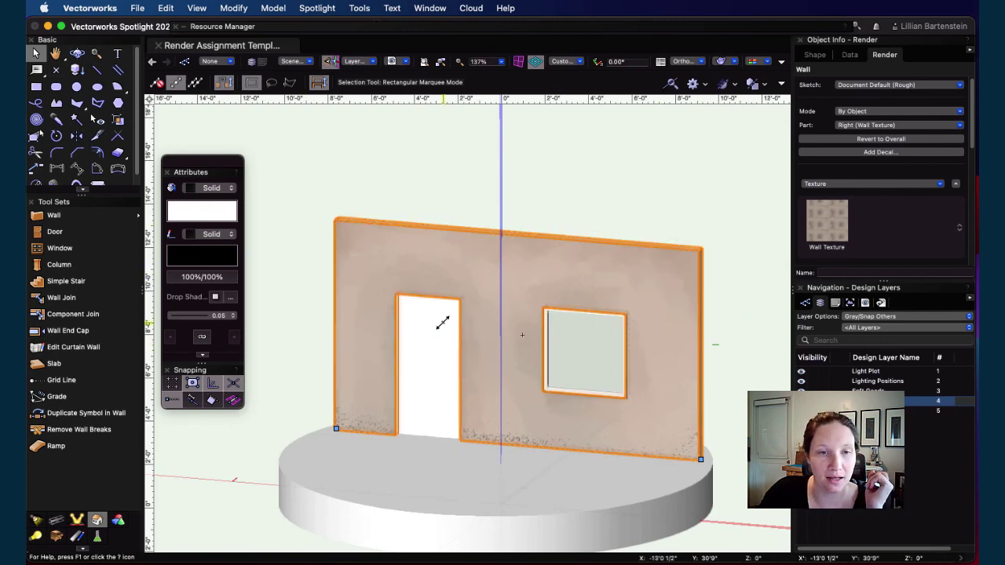
- Set the horizontal mapping offset of the wall's Right part texture to 6"
scroll(442, 319, "up", 3)
scroll(554, 325, "left", 2)
scroll(555, 328, "down", 2)
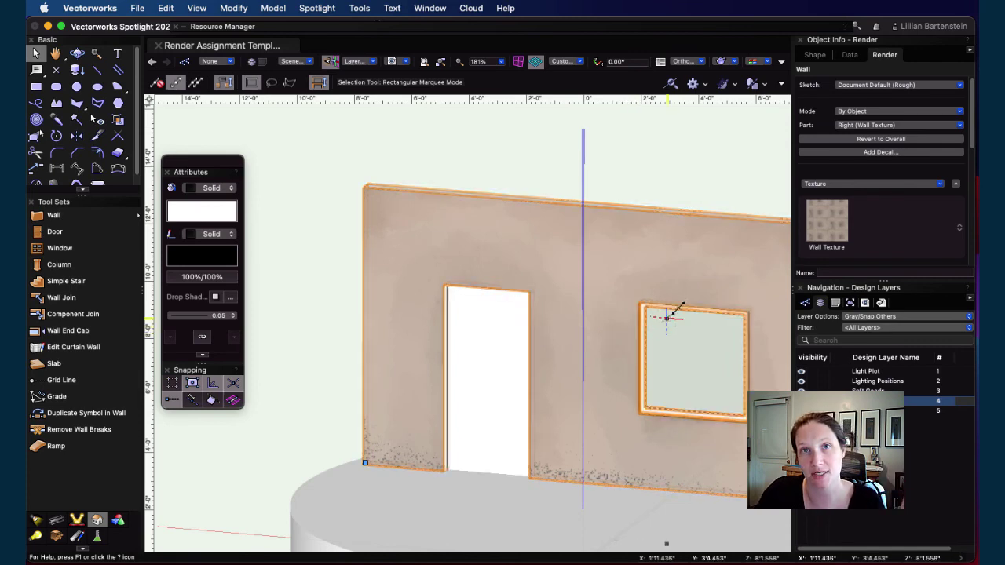
scroll(898, 220, "down", 2)
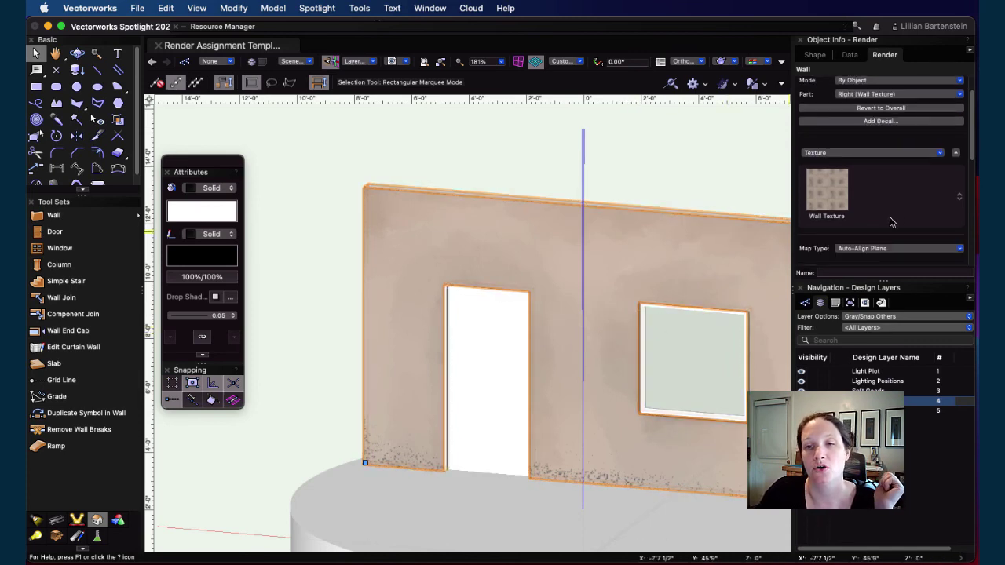
scroll(898, 203, "down", 3)
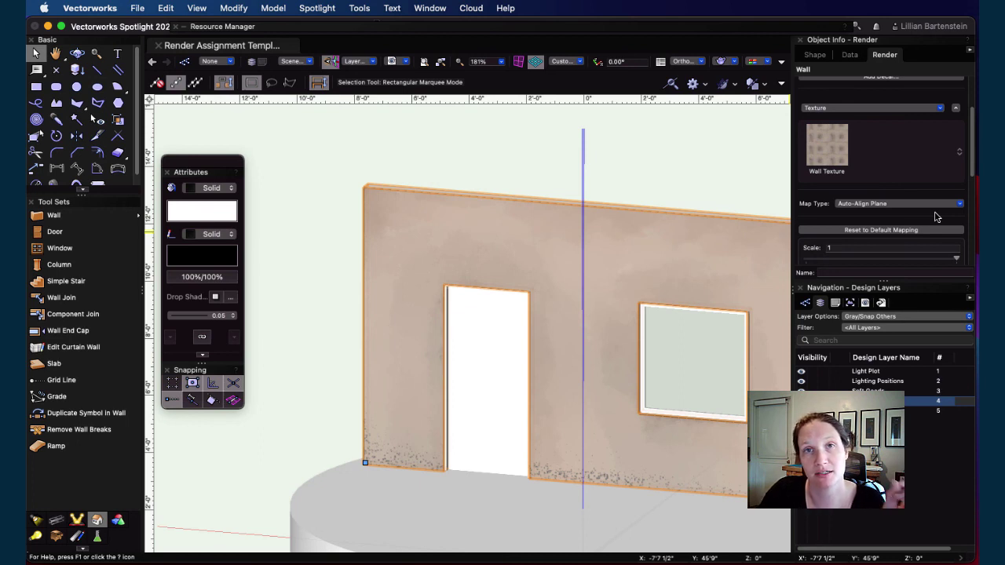
scroll(919, 210, "down", 2)
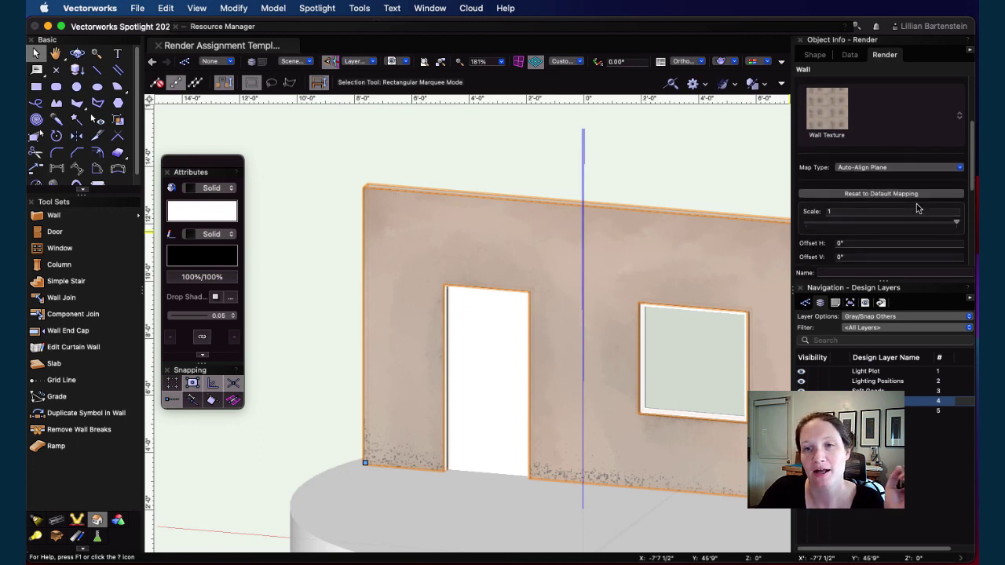
left_click(852, 241)
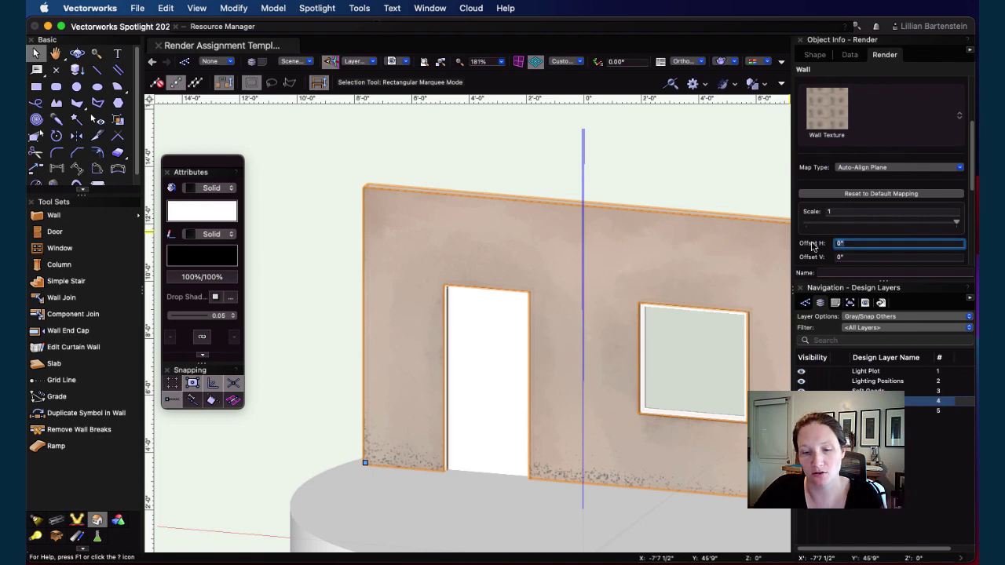
type("6")
key("Return")
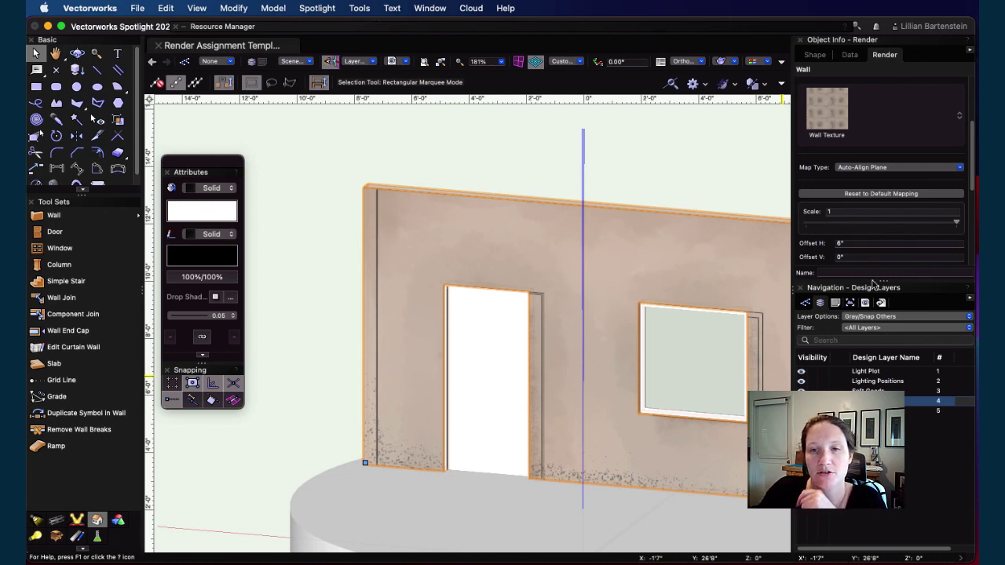
- Return the wall texture's horizontal mapping offset to 0"
left_click(860, 243)
type("0")
key("Return")
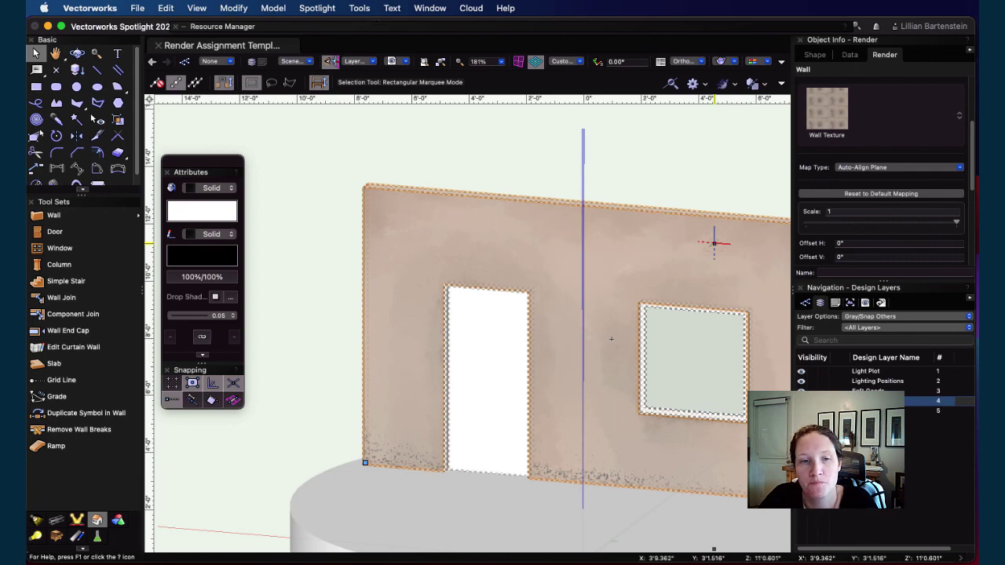
- Deselect the wall and inspect its textured front on the platform with the Flyover tool
scroll(604, 333, "down", 3)
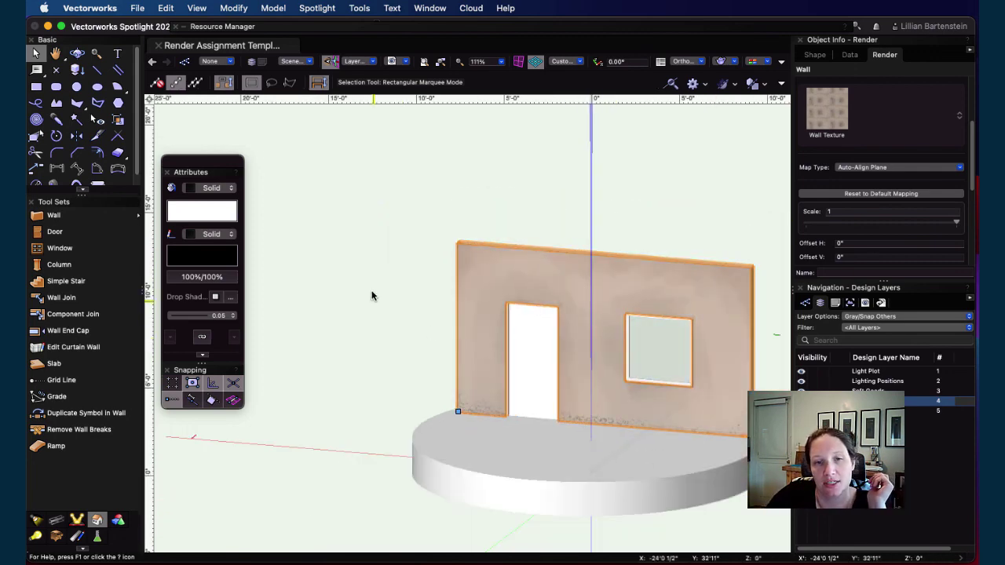
left_click(332, 266)
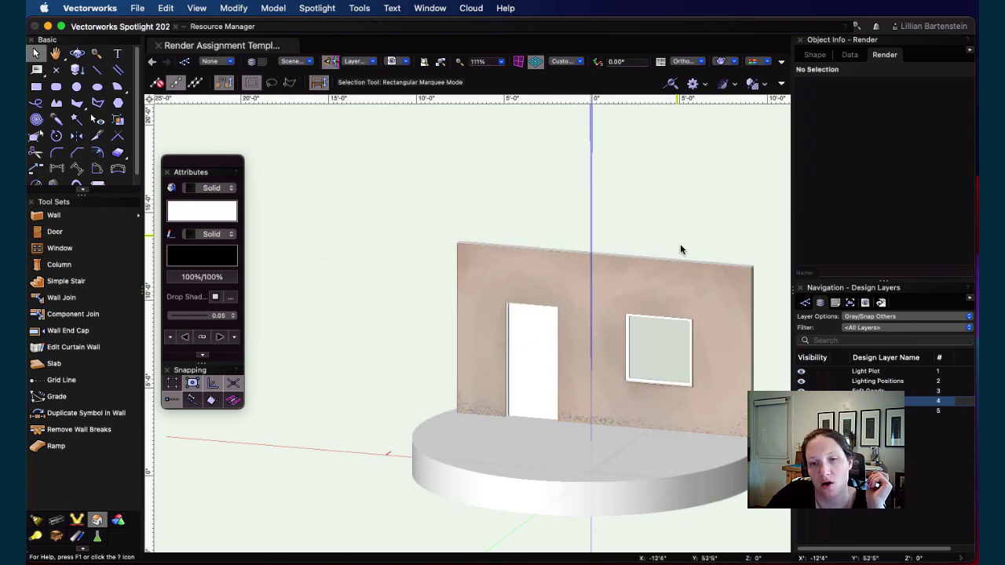
key("shift+c")
left_click_drag(620, 375, 441, 415)
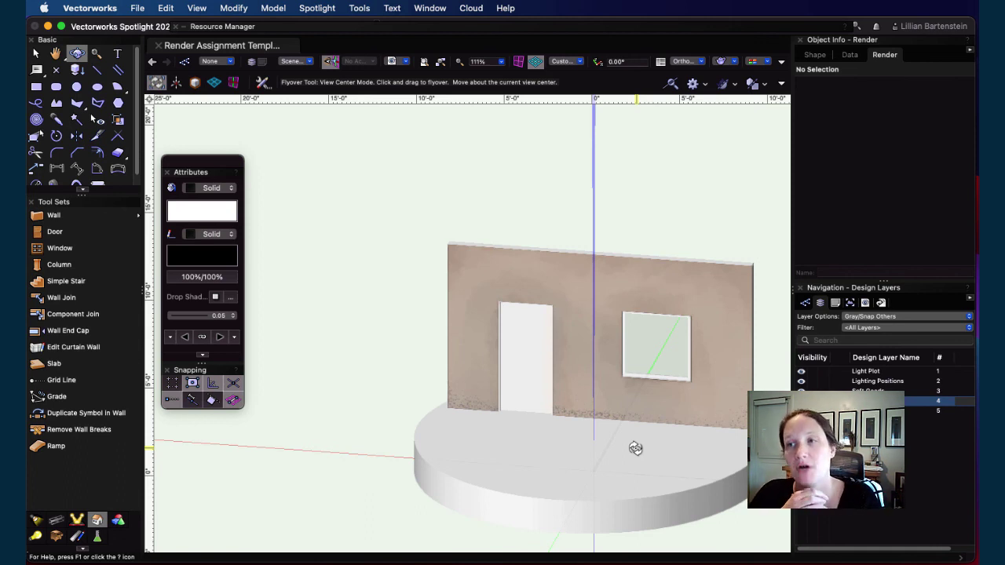
- In Top/Plan view, list the sheet layers and check the circular platform's shape dimensions
key("super+5")
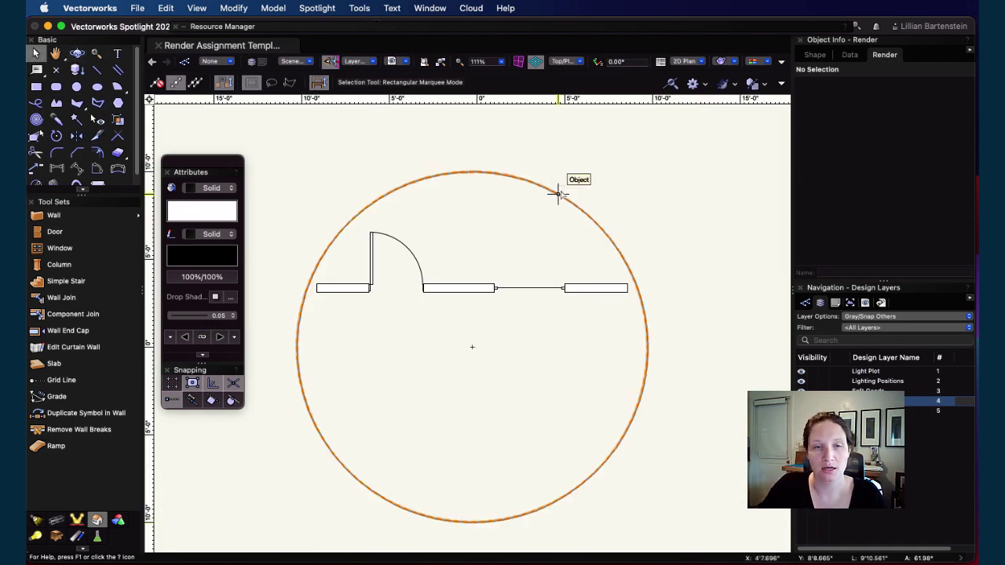
left_click(835, 302)
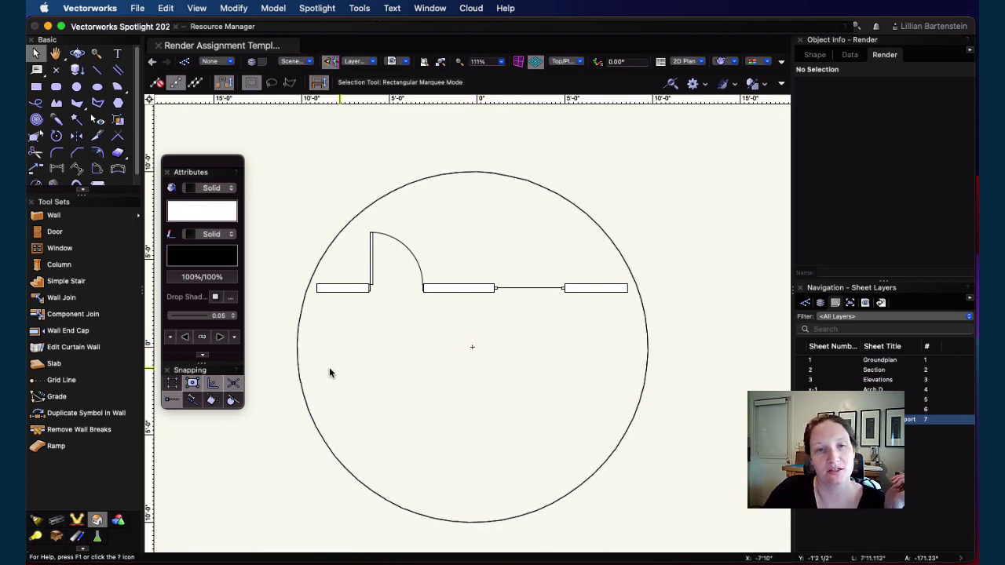
left_click(572, 202)
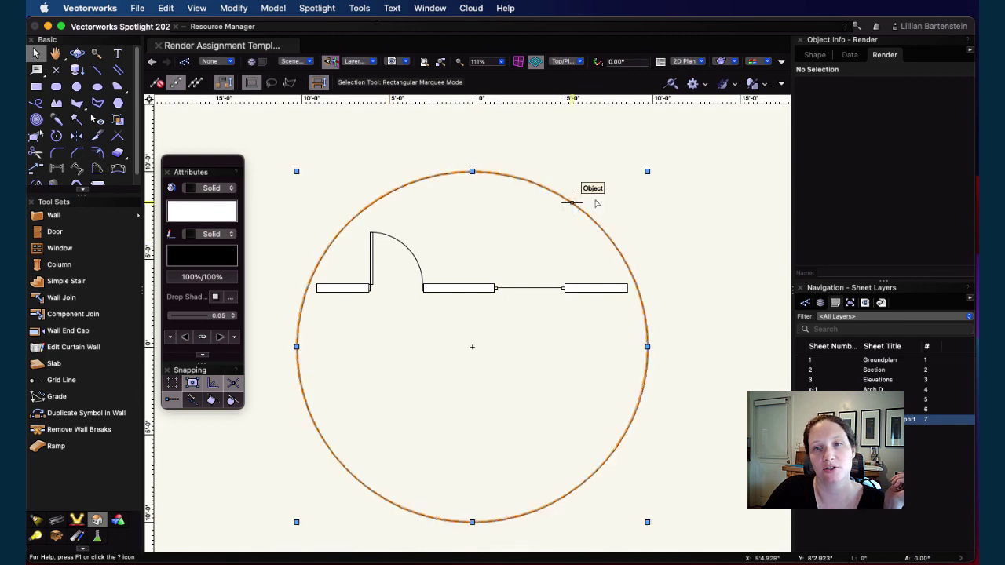
left_click(814, 56)
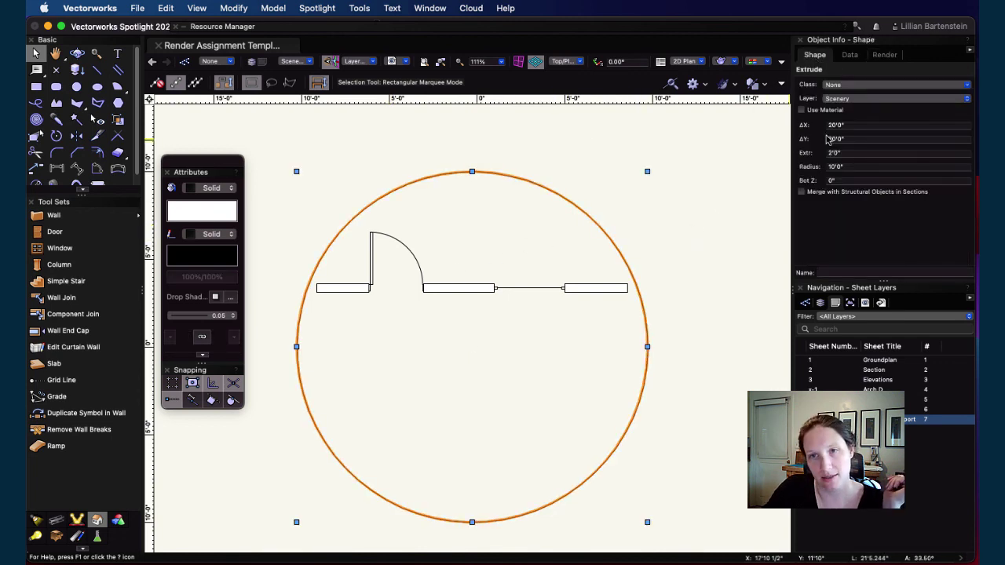